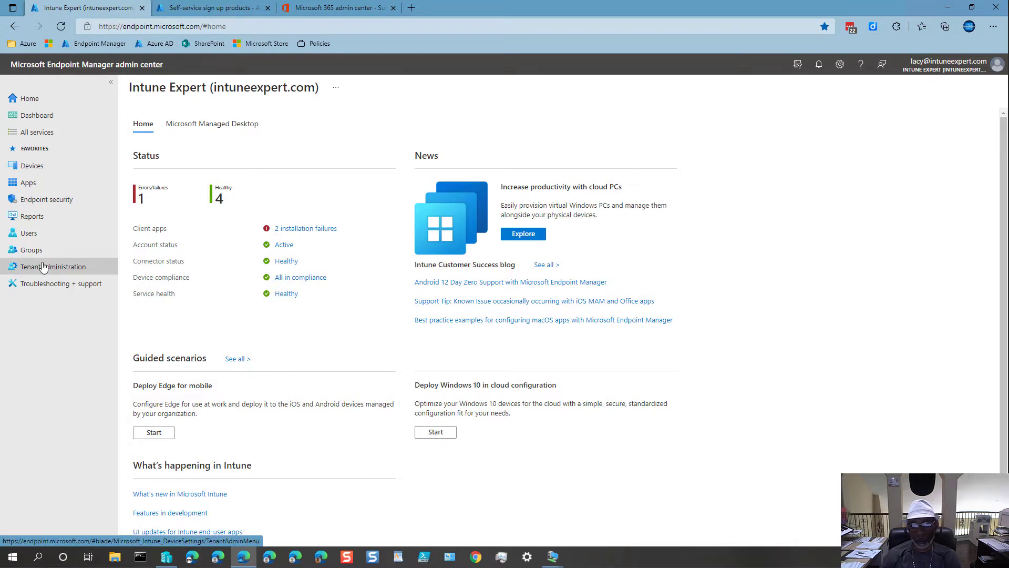
- Open the Apple MDM Push certificate configuration from the Apple enrollment settings for devices
{"action": "left_click", "coordinate": [40, 167]}
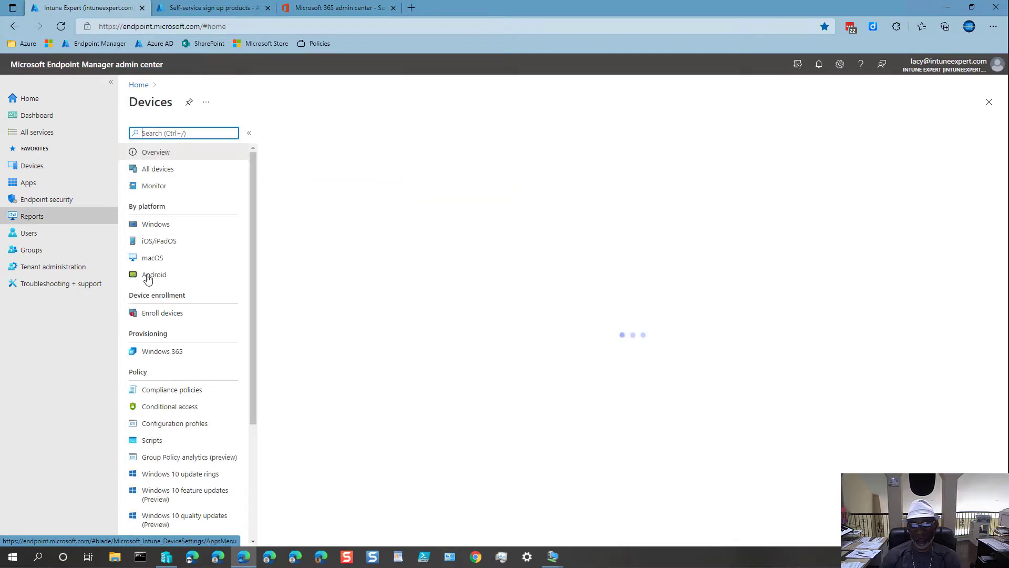
{"action": "left_click", "coordinate": [158, 318]}
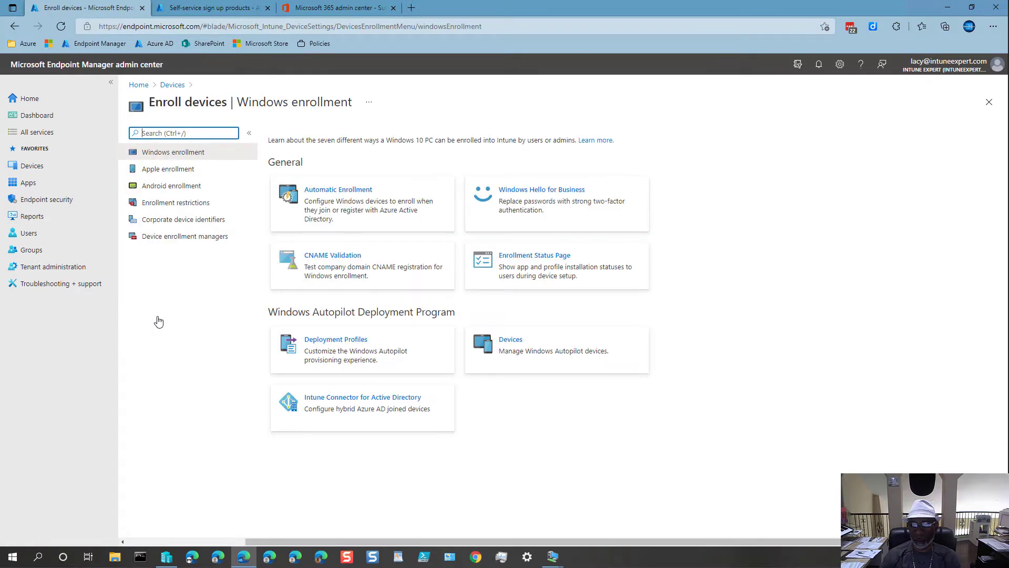
{"action": "left_click", "coordinate": [168, 175]}
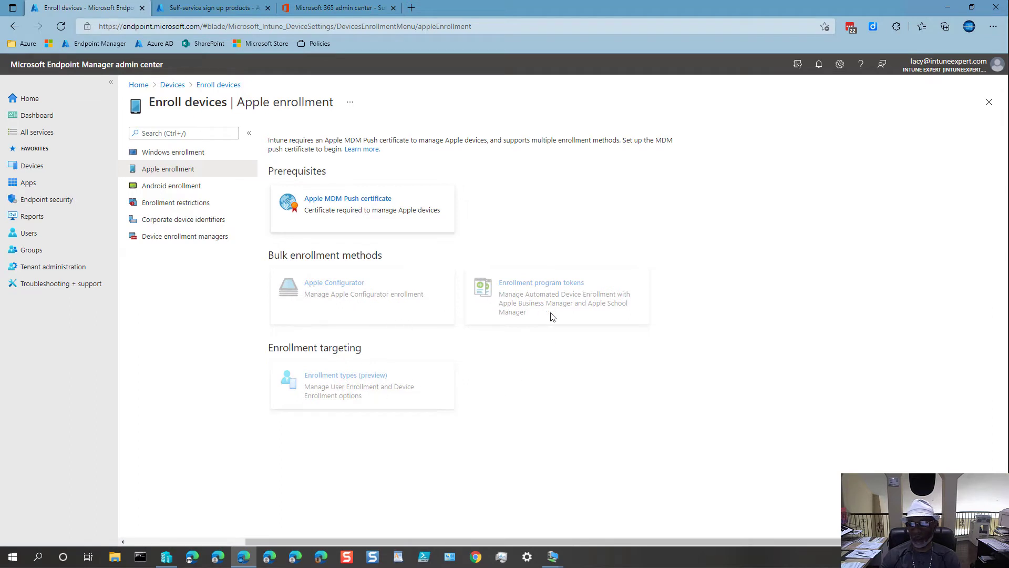
{"action": "left_click", "coordinate": [333, 216]}
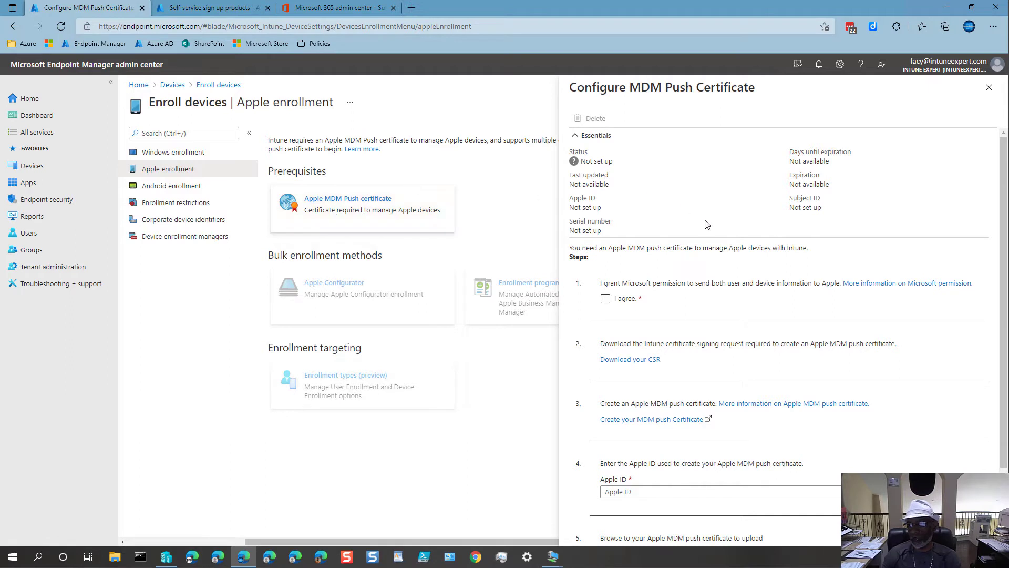
- Agree to let Microsoft send user and device information to Apple, and download the Intune CSR
{"action": "left_click", "coordinate": [605, 299]}
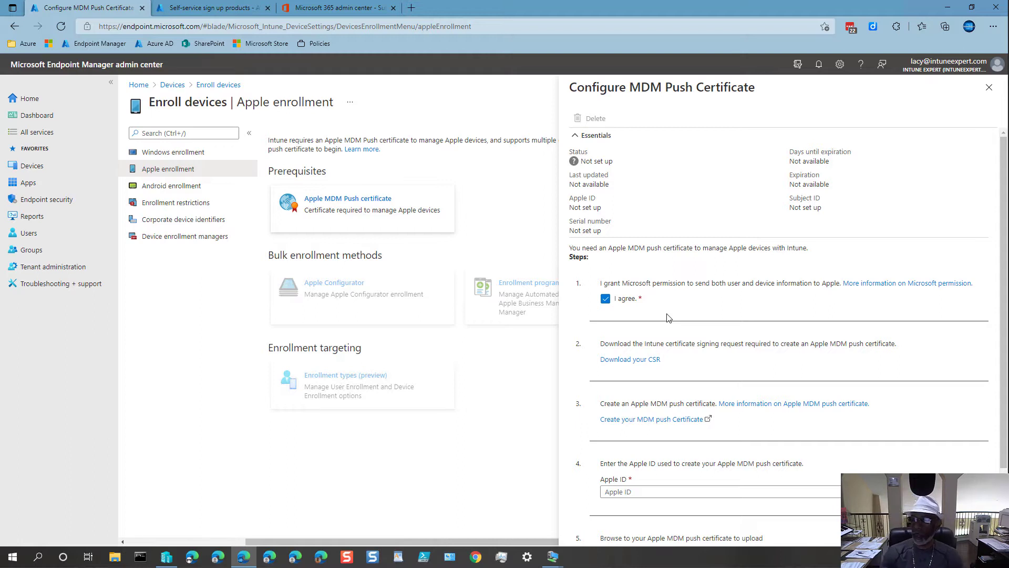
{"action": "left_click", "coordinate": [630, 362]}
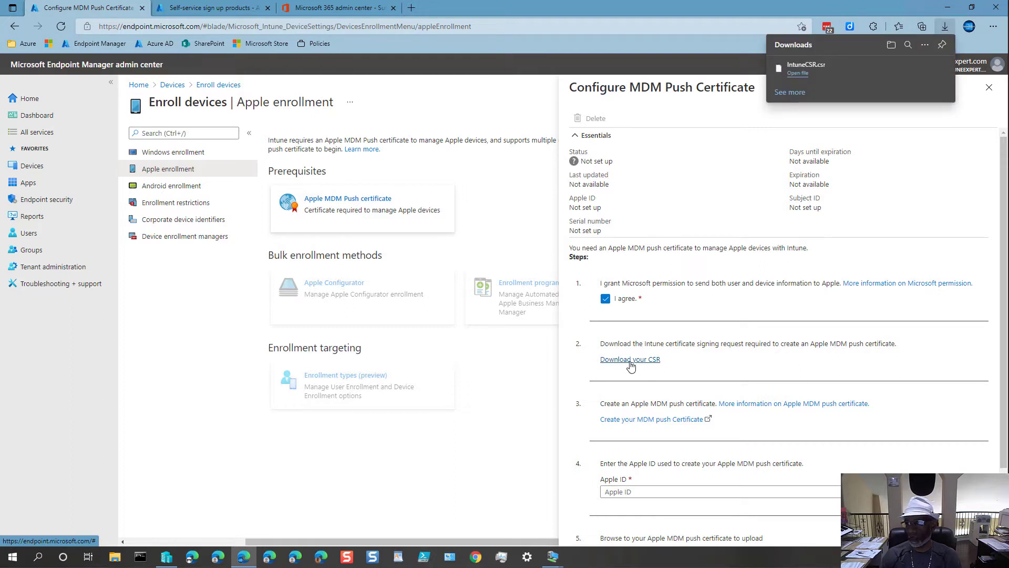
- Show the downloaded IntuneCSR.csr in its folder and copy the file
{"action": "mouse_move", "coordinate": [845, 71]}
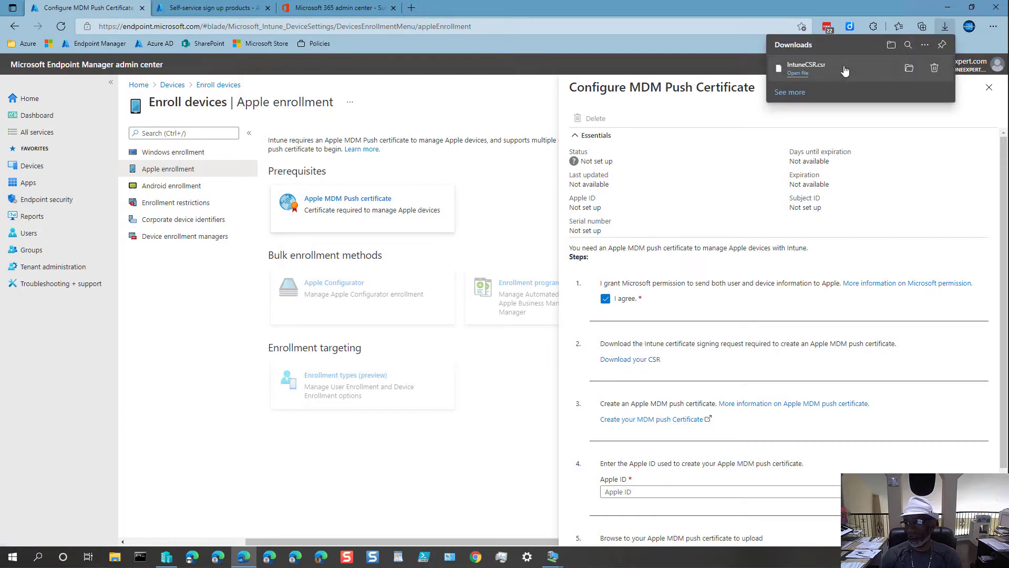
{"action": "left_click", "coordinate": [909, 68]}
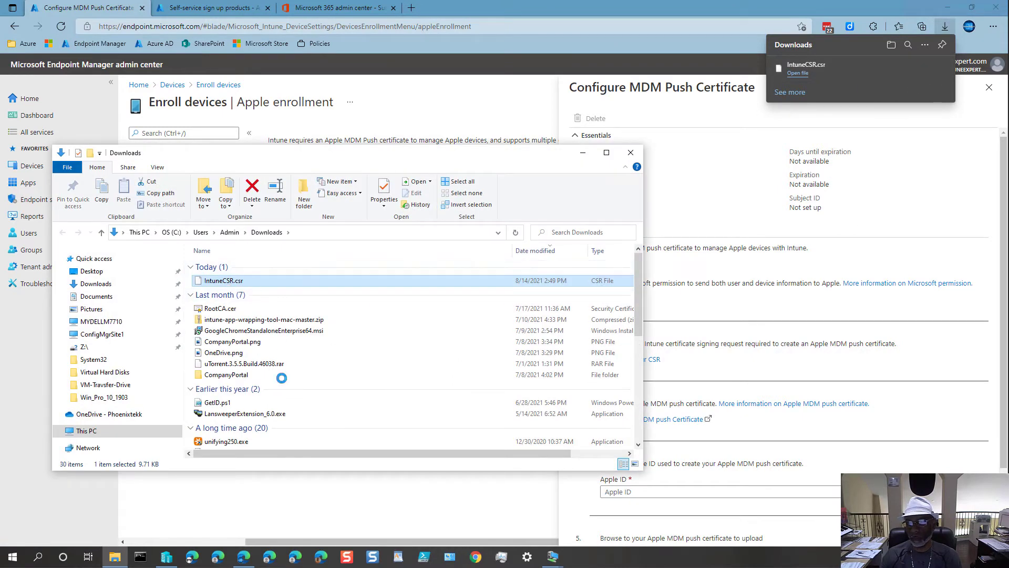
{"action": "right_click", "coordinate": [226, 281]}
{"action": "left_click", "coordinate": [261, 401]}
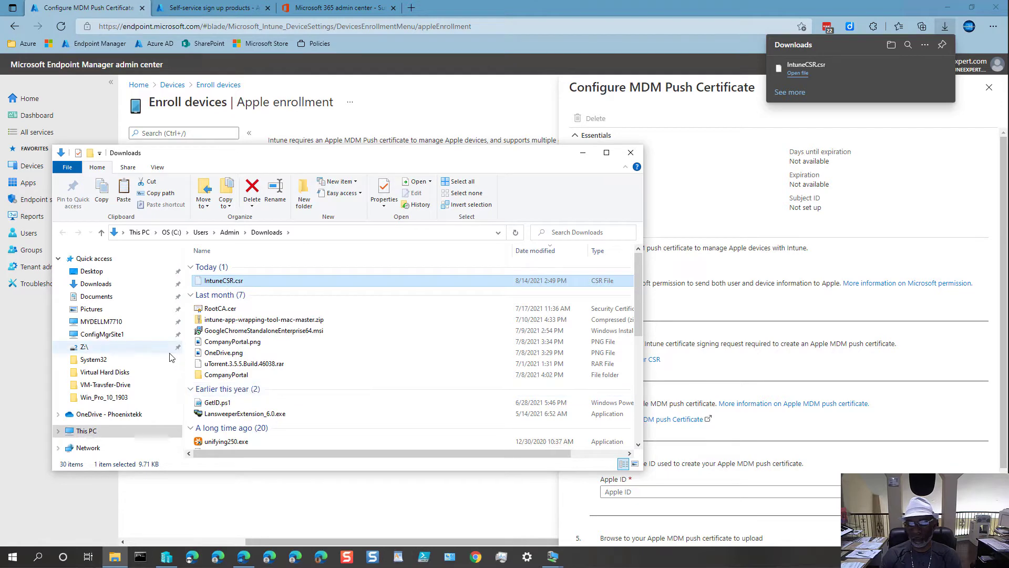
- Create a folder named Intune on the Data (F:) drive
{"action": "left_click", "coordinate": [102, 284]}
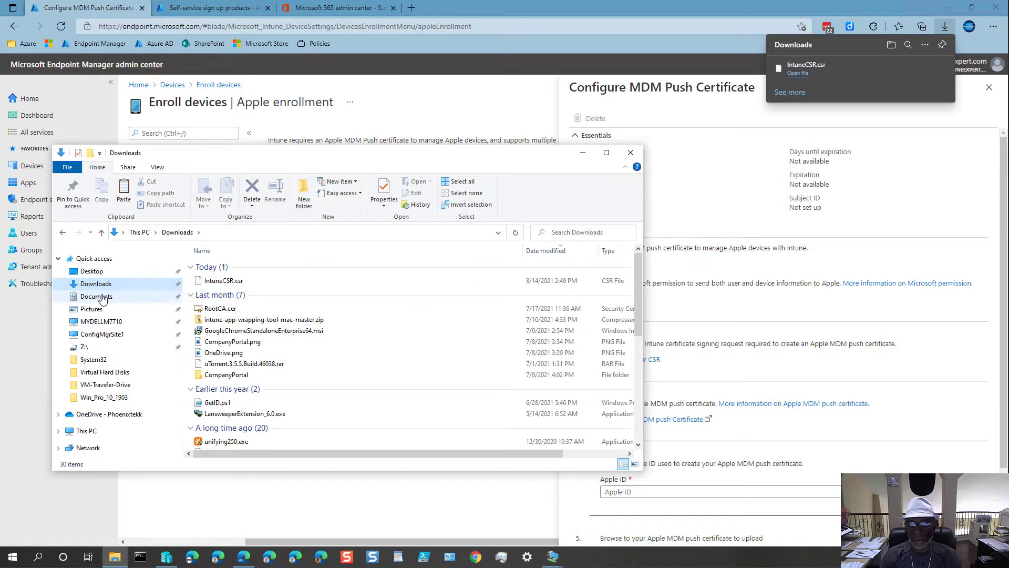
{"action": "left_click", "coordinate": [103, 298]}
{"action": "left_click", "coordinate": [98, 284]}
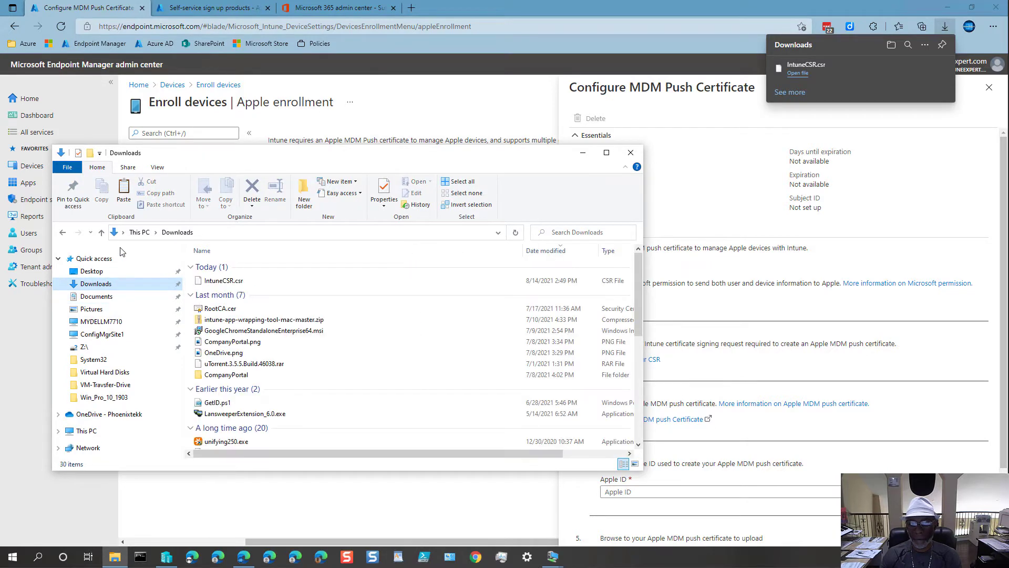
{"action": "left_click", "coordinate": [86, 431]}
{"action": "double_click", "coordinate": [254, 383]}
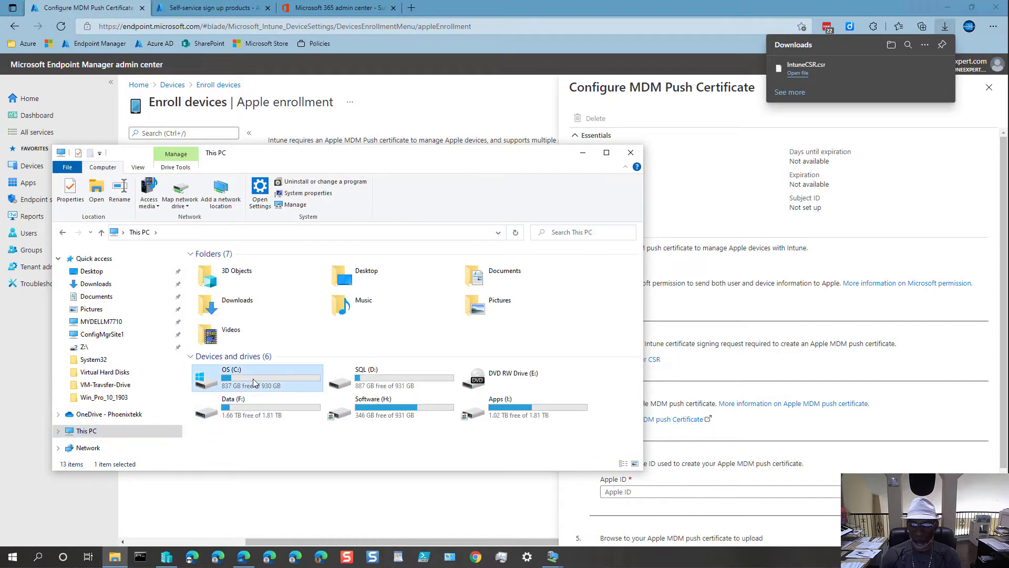
{"action": "left_click", "coordinate": [109, 428]}
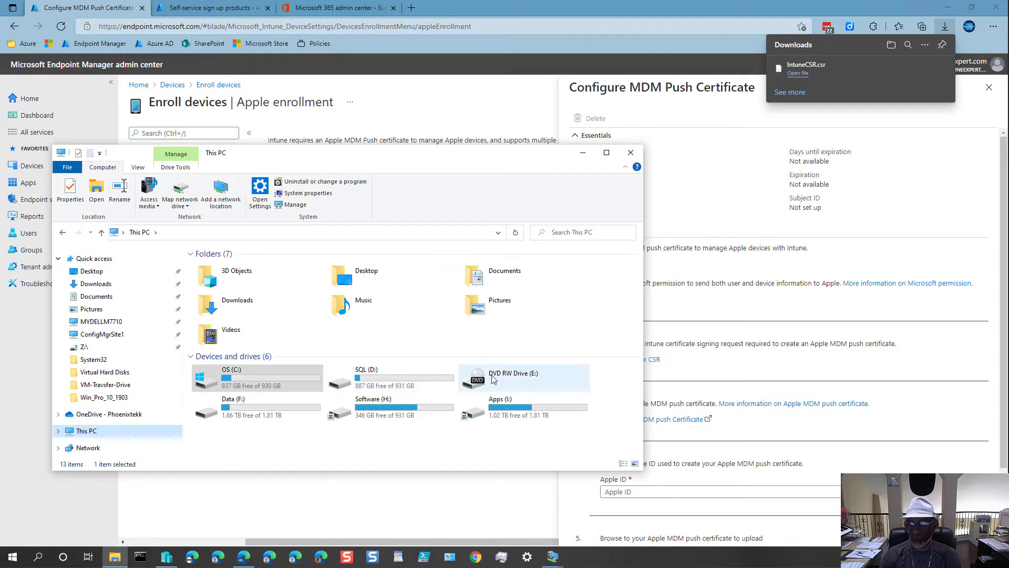
{"action": "left_click", "coordinate": [263, 408]}
{"action": "double_click", "coordinate": [263, 408]}
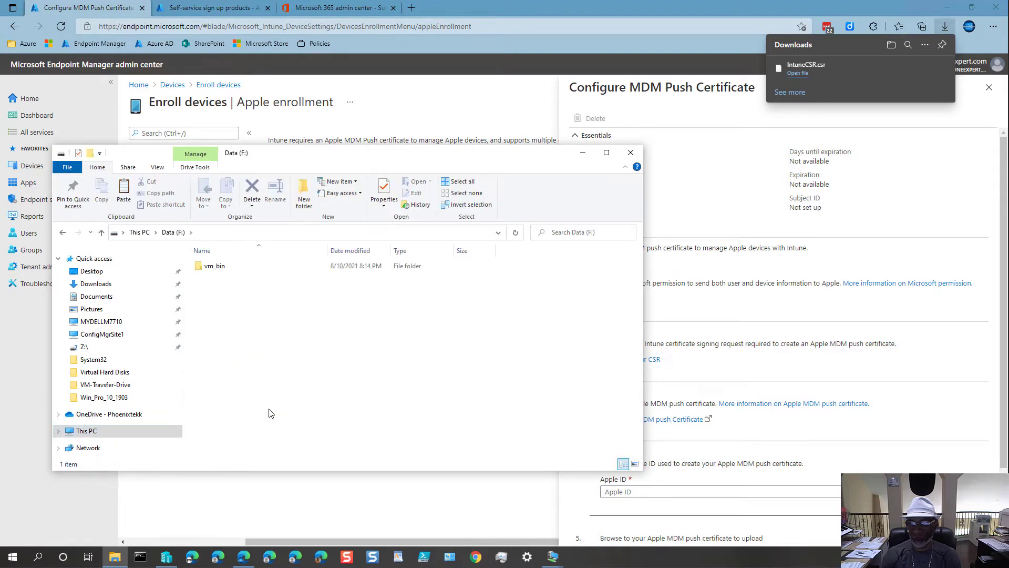
{"action": "left_click", "coordinate": [303, 206]}
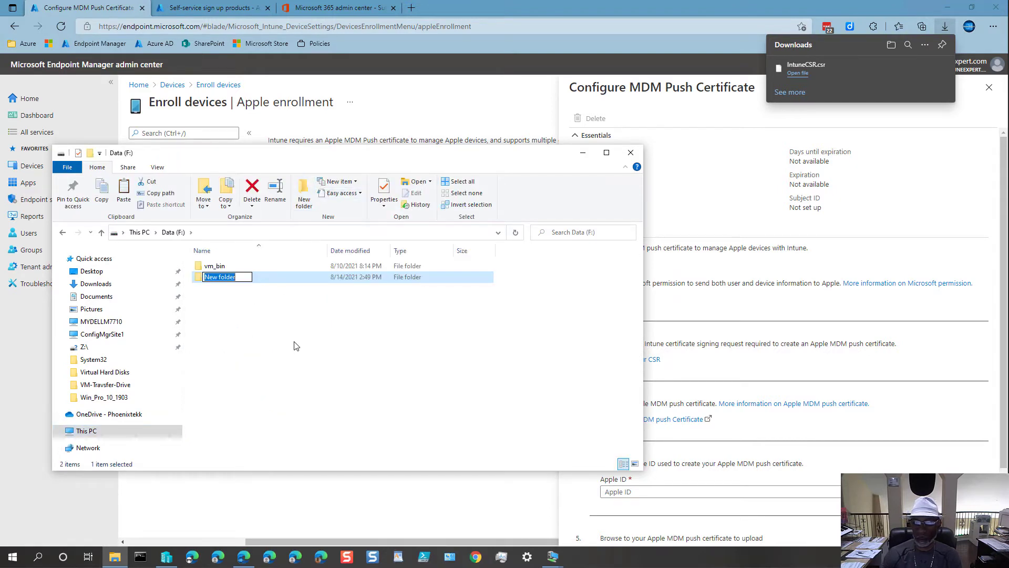
{"action": "type", "text": "Intune"}
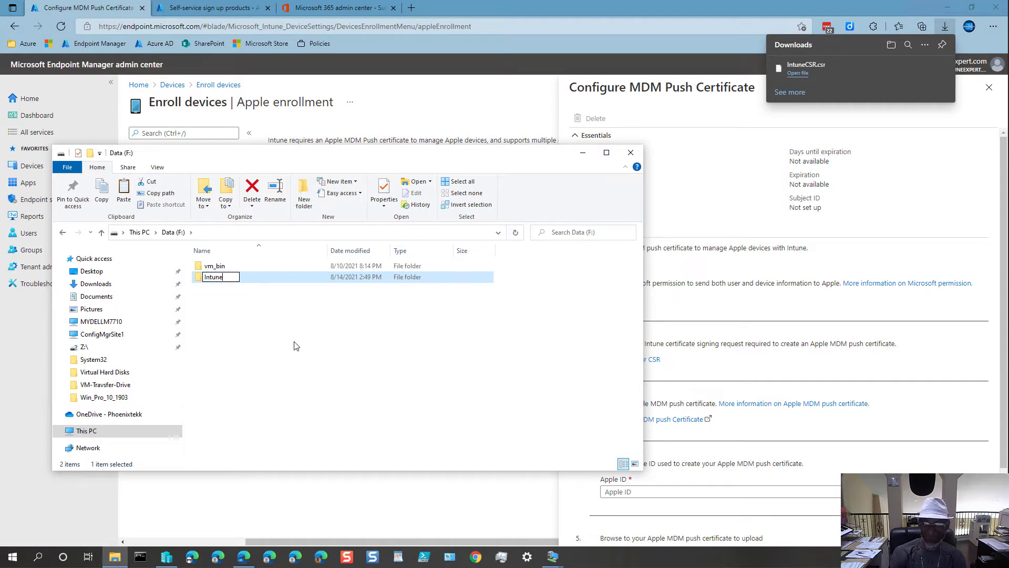
{"action": "key", "text": "Return"}
- Create a subfolder named CSR inside the Intune folder
{"action": "key", "text": "Return"}
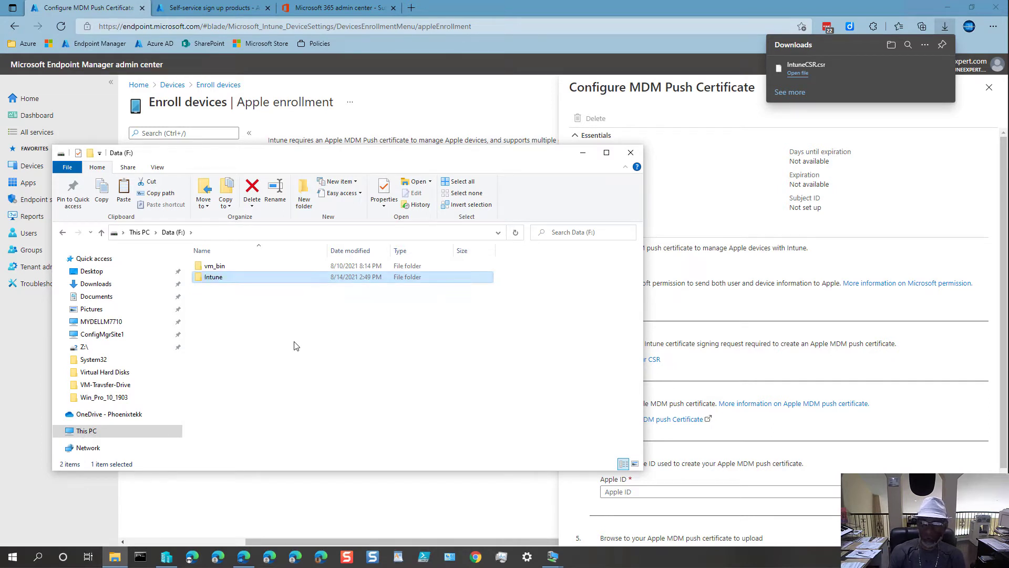
{"action": "left_click", "coordinate": [303, 204]}
{"action": "type", "text": "CSR"}
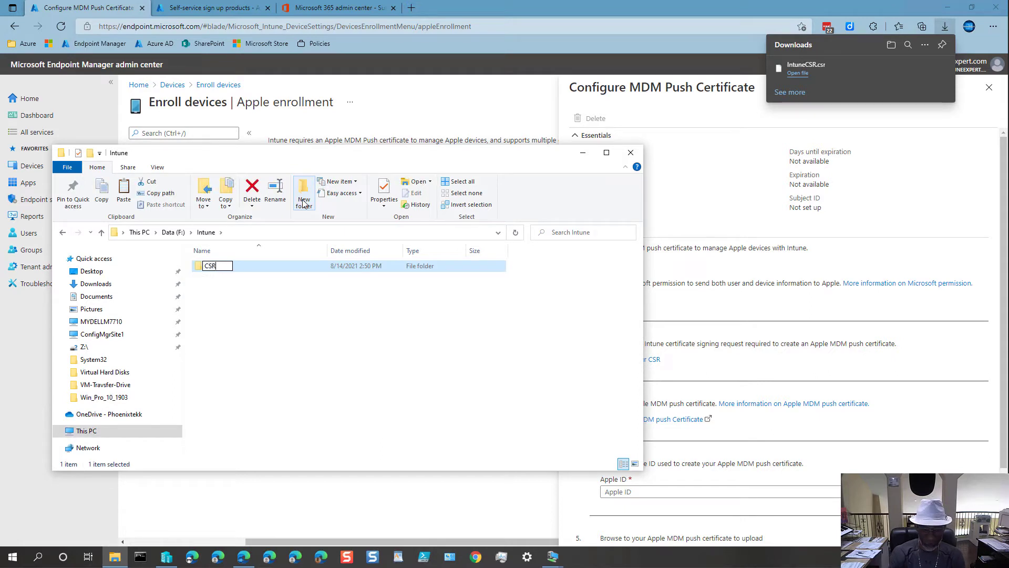
{"action": "key", "text": "Return"}
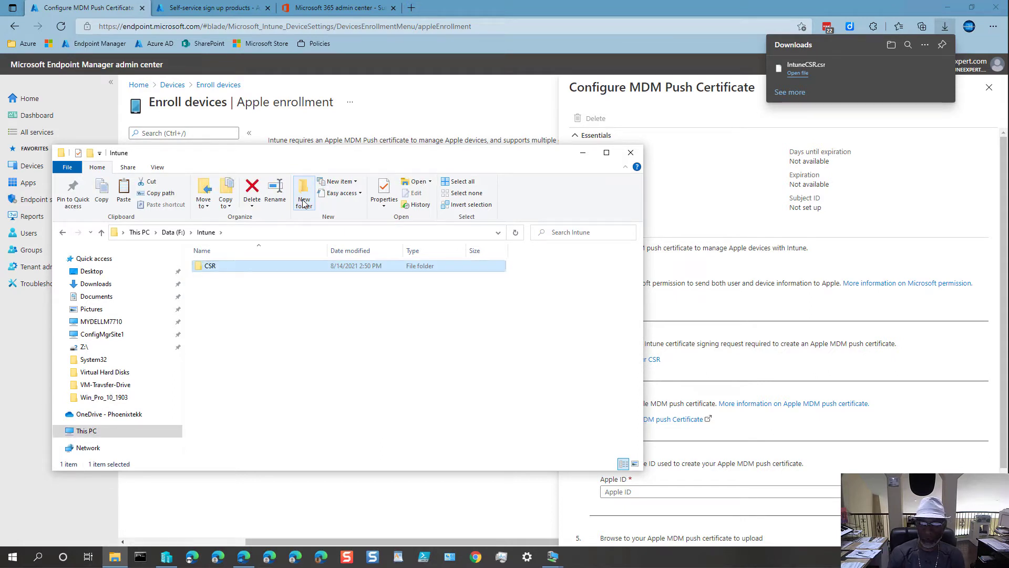
- Paste IntuneCSR.csr into the CSR folder and minimize the file window
{"action": "double_click", "coordinate": [213, 269]}
{"action": "right_click", "coordinate": [253, 312]}
{"action": "left_click", "coordinate": [278, 384]}
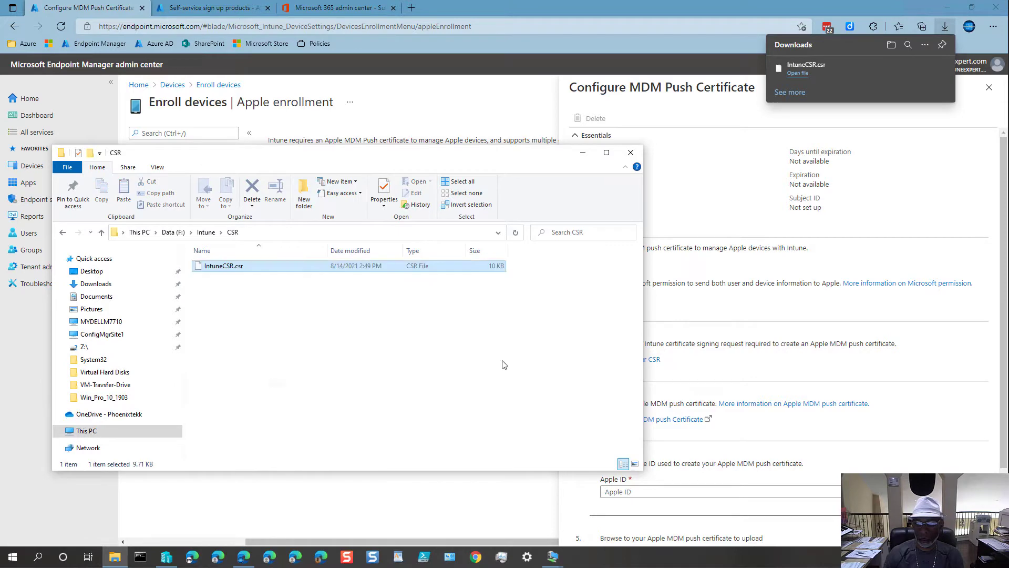
{"action": "left_click", "coordinate": [584, 154]}
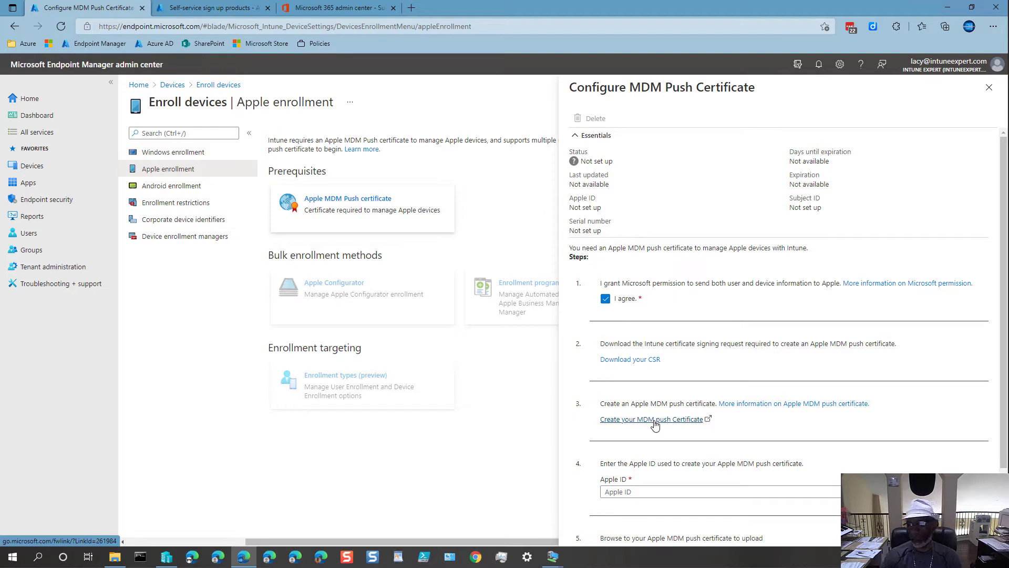
- Open Apple's site for creating the MDM push certificate and submit the Apple ID on the sign-in page
{"action": "left_click", "coordinate": [652, 420]}
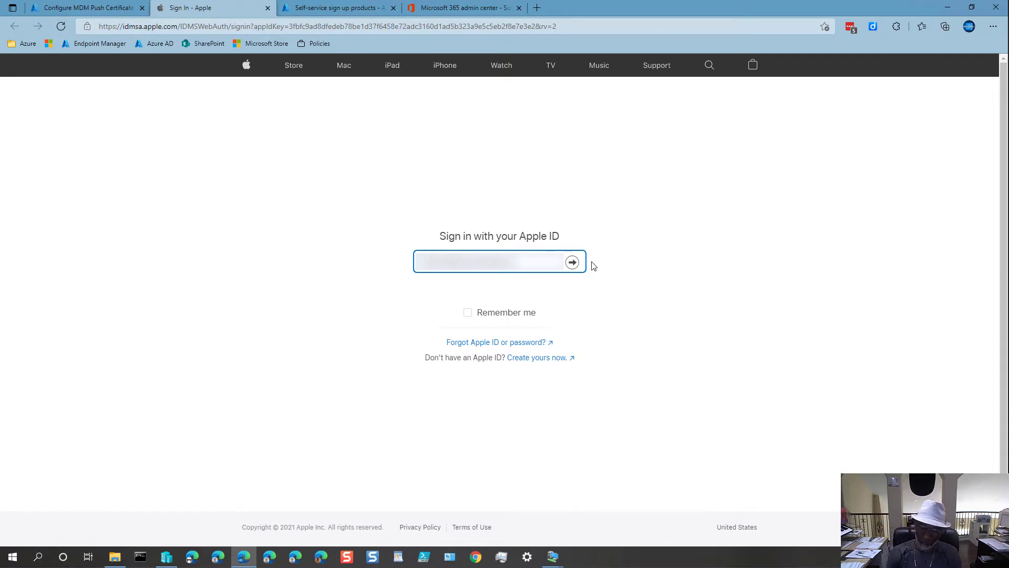
{"action": "key", "text": "shift+Left"}
{"action": "key", "text": "shift+Left"}
{"action": "key", "text": "shift+Left"}
{"action": "key", "text": "shift+Left"}
{"action": "key", "text": "shift+Left"}
{"action": "key", "text": "shift+Left"}
{"action": "key", "text": "shift+Left"}
{"action": "key", "text": "shift+Left"}
{"action": "key", "text": "shift+Left"}
{"action": "key", "text": "shift+Left"}
{"action": "key", "text": "shift+Left"}
{"action": "key", "text": "shift+Left"}
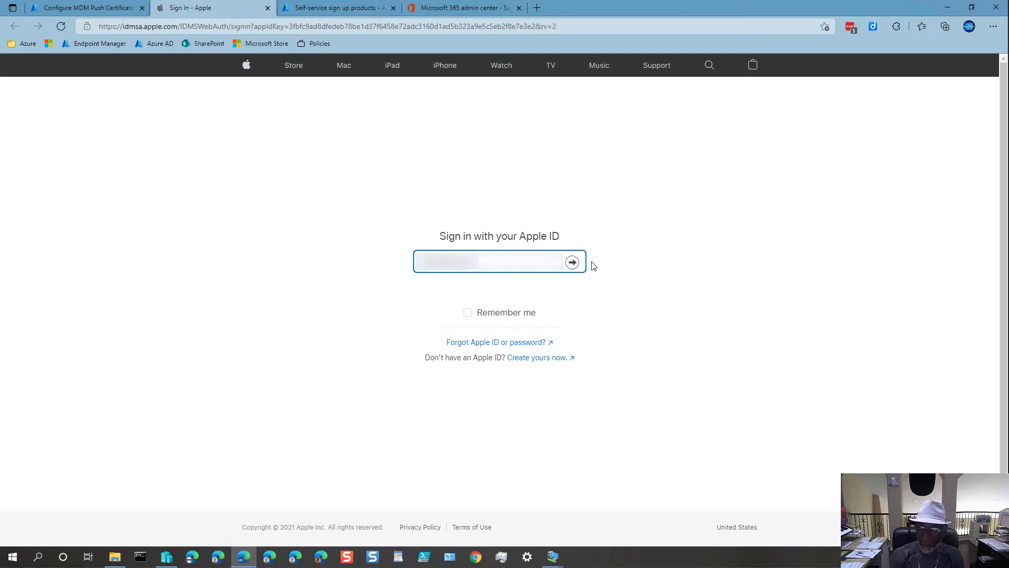
{"action": "left_click", "coordinate": [574, 262]}
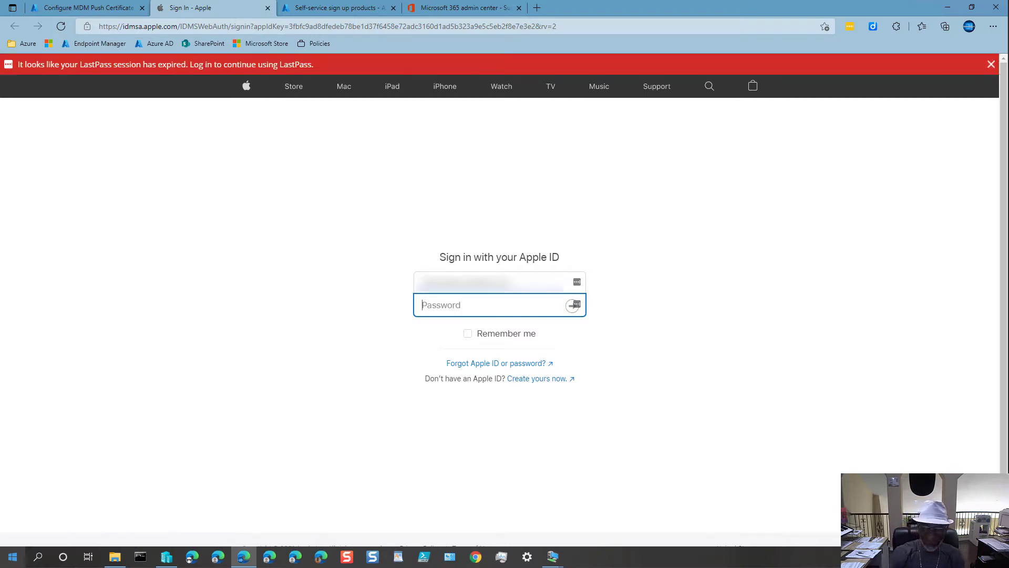
- Enter the Apple ID password and sign in to the Apple Push Certificates Portal
{"action": "key", "text": "ctrl+v"}
{"action": "left_click", "coordinate": [536, 332]}
{"action": "key", "text": "Return"}
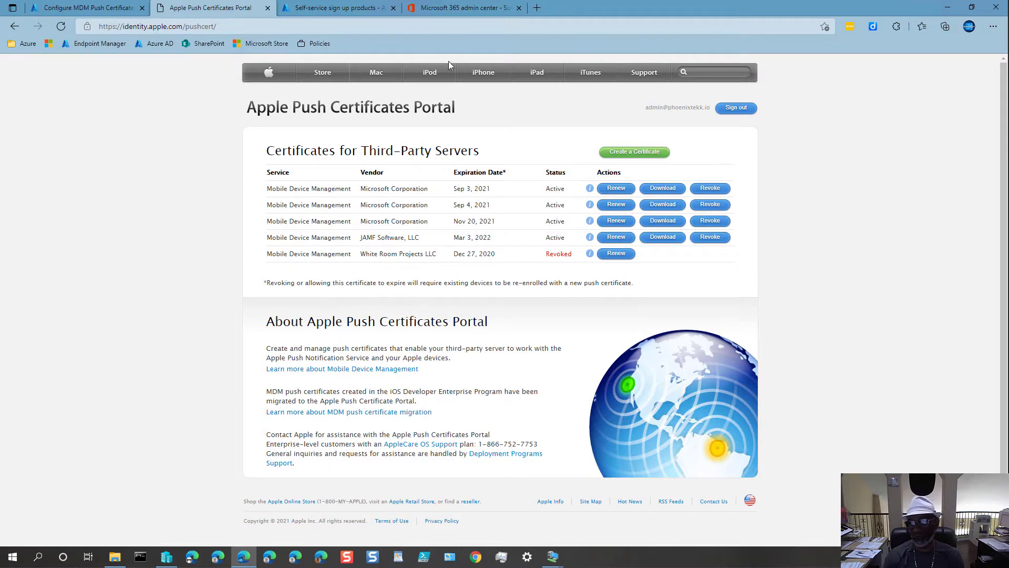
- Start creating a new push certificate and accept the MDM certificate terms of use
{"action": "left_click", "coordinate": [625, 158]}
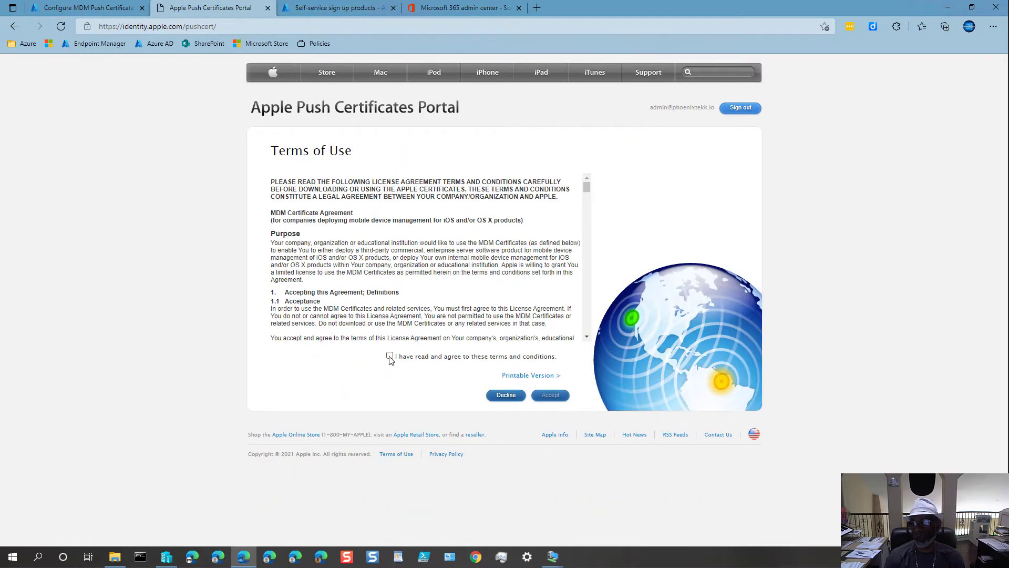
{"action": "left_click", "coordinate": [389, 356]}
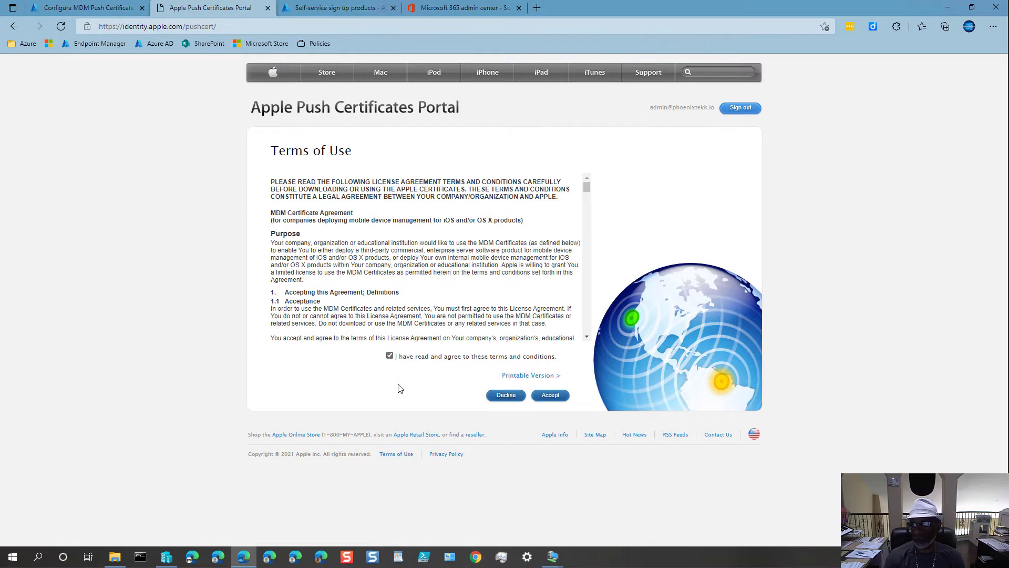
{"action": "left_click", "coordinate": [554, 396]}
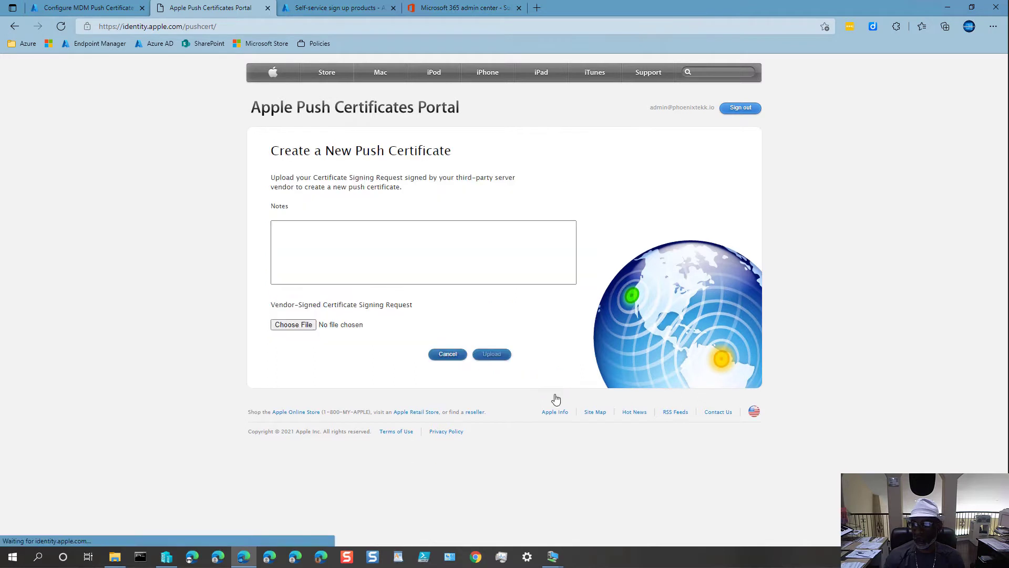
- Enter the certificate note "This will be for the Intune Expert Intune Tenant."
{"action": "left_click", "coordinate": [374, 256]}
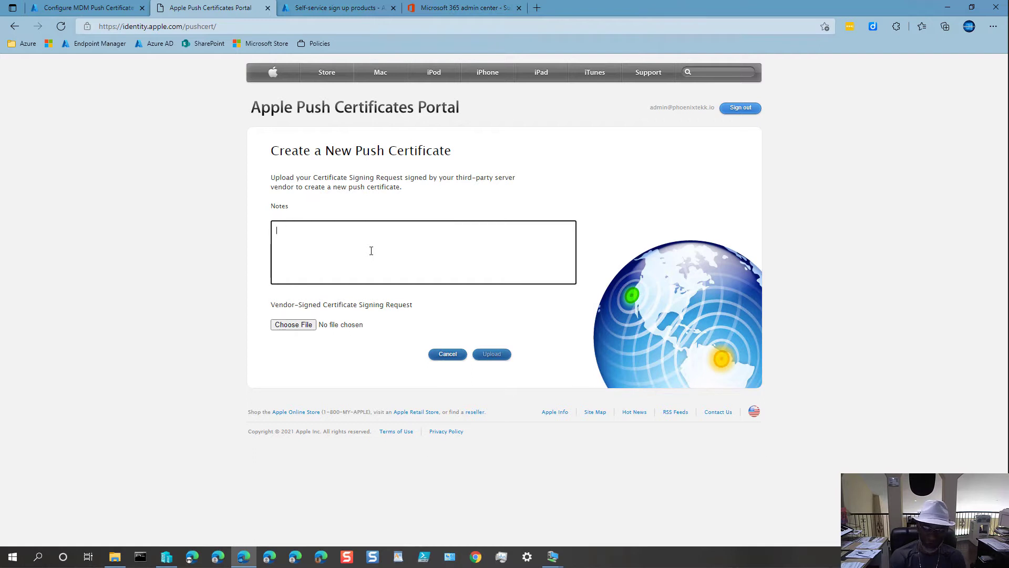
{"action": "type", "text": "This"}
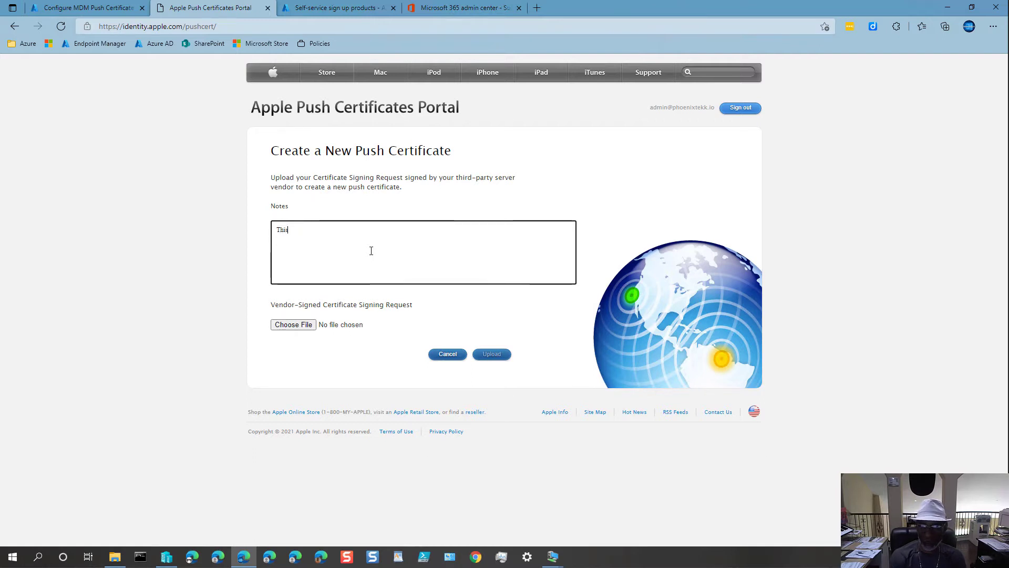
{"action": "type", "text": " will be for"}
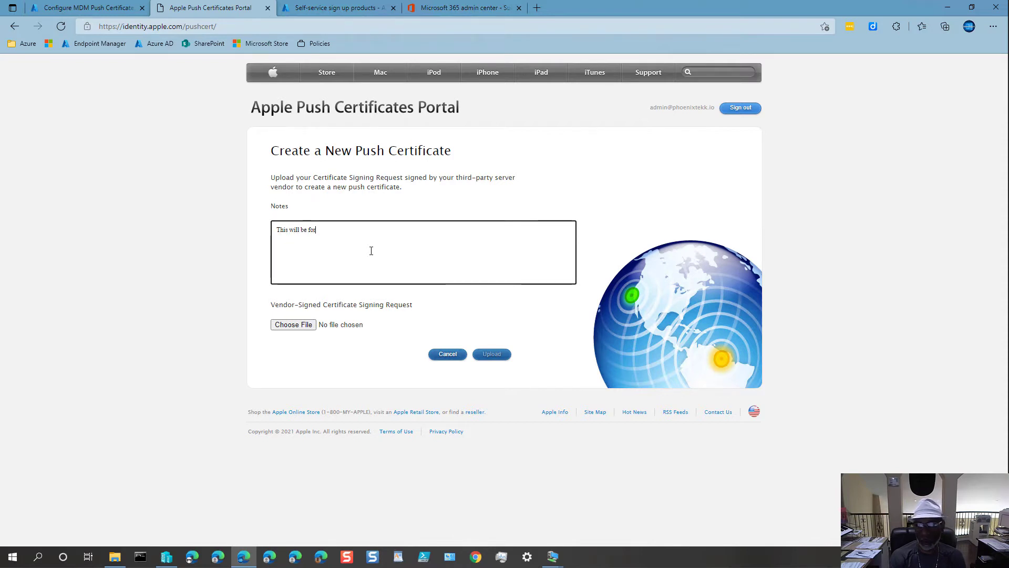
{"action": "type", "text": " the Intu"}
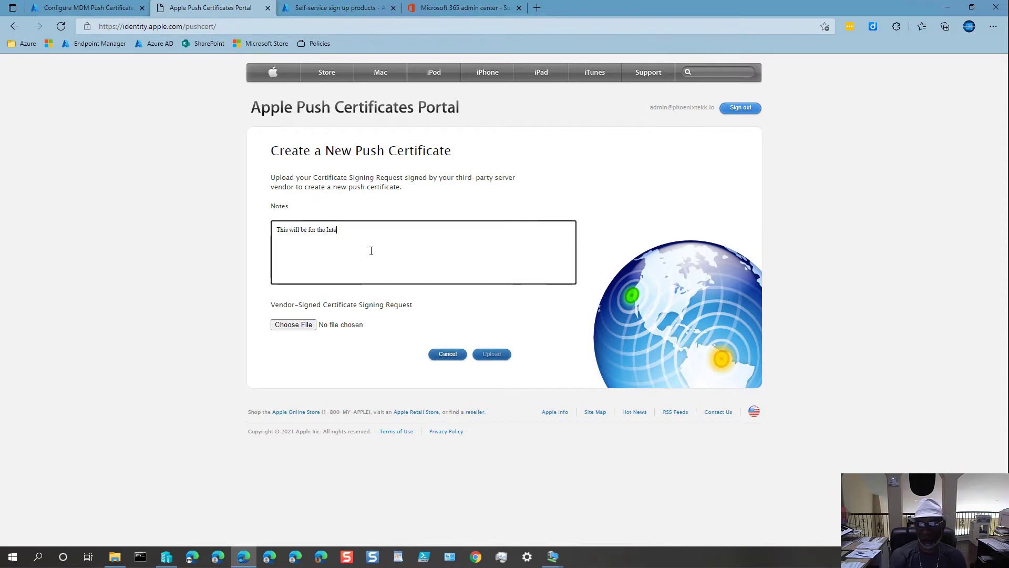
{"action": "type", "text": "ne Expe"}
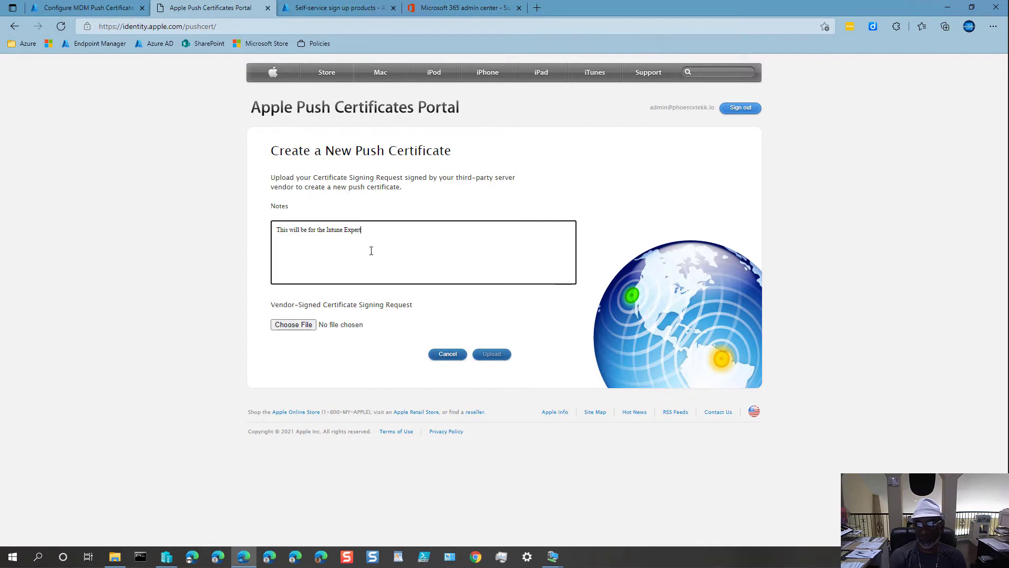
{"action": "type", "text": "rt Intune"}
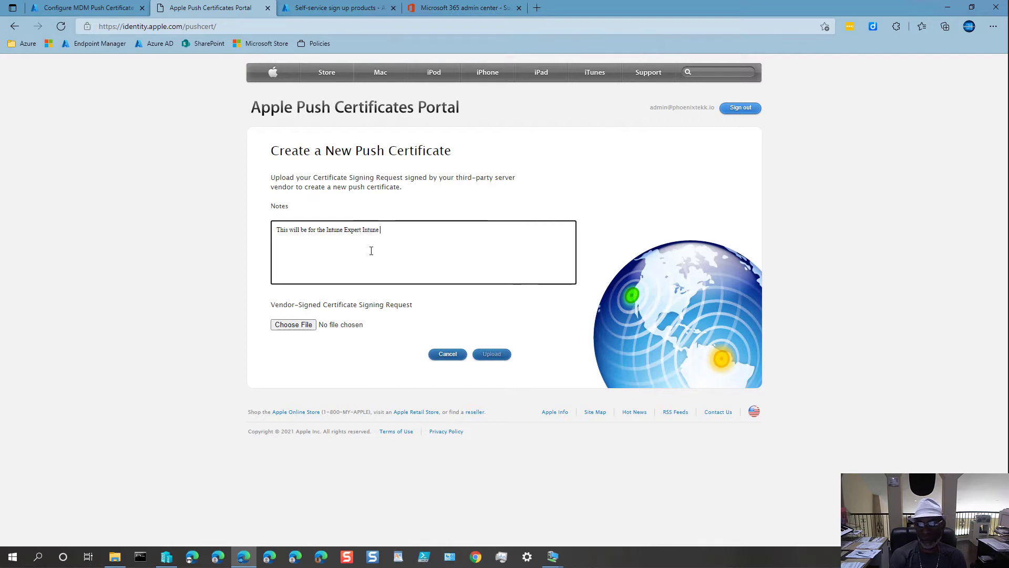
{"action": "type", "text": " Tenant."}
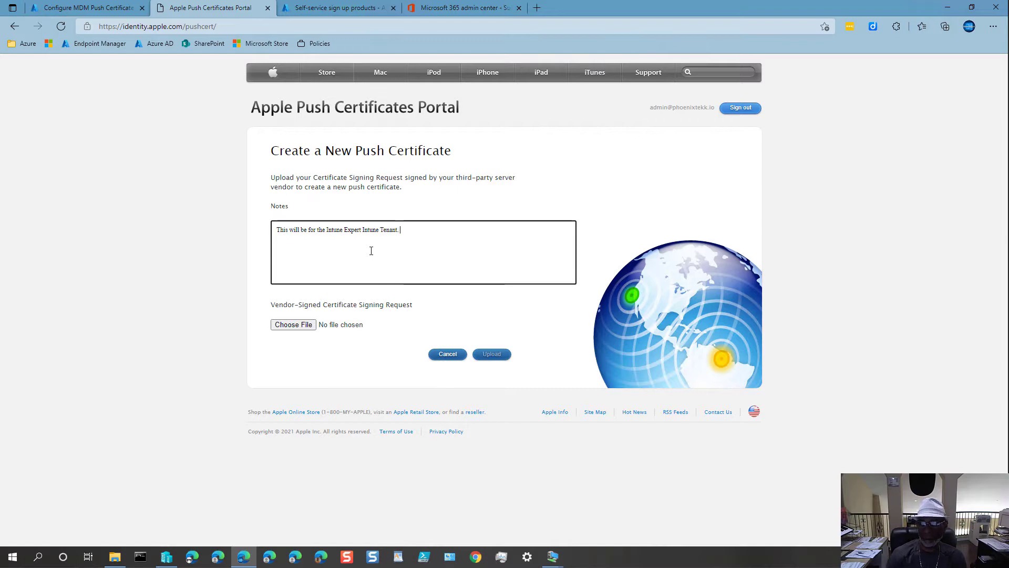
- Attach IntuneCSR.csr from F:\Intune\CSR as the vendor-signed certificate signing request and upload it
{"action": "left_click", "coordinate": [328, 355]}
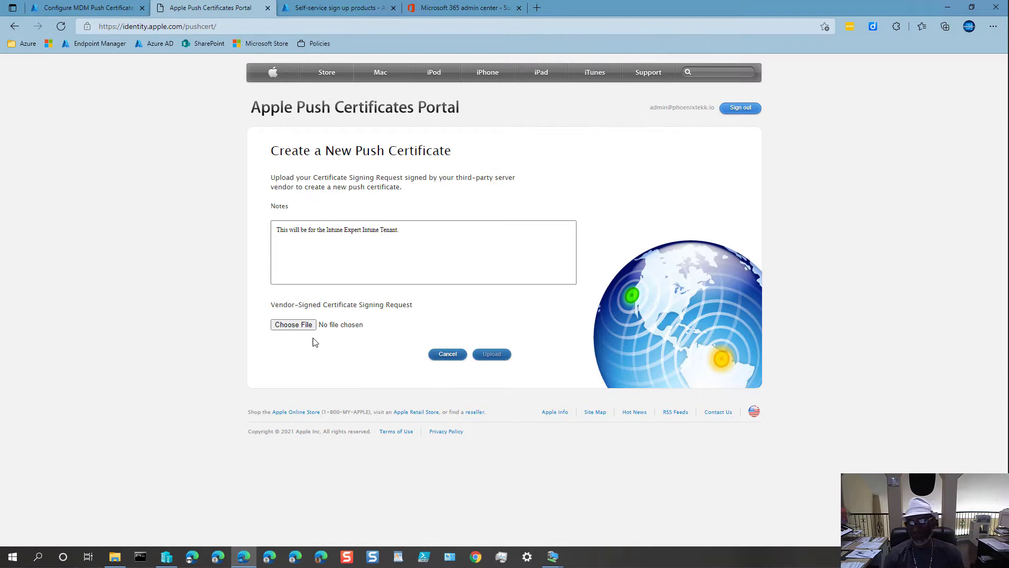
{"action": "left_click", "coordinate": [298, 325]}
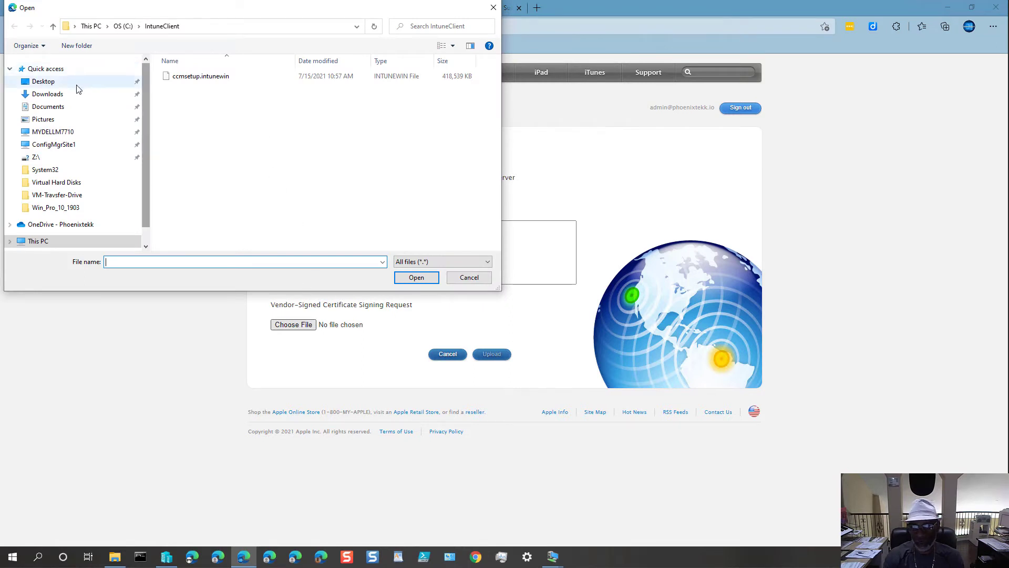
{"action": "left_click", "coordinate": [58, 96]}
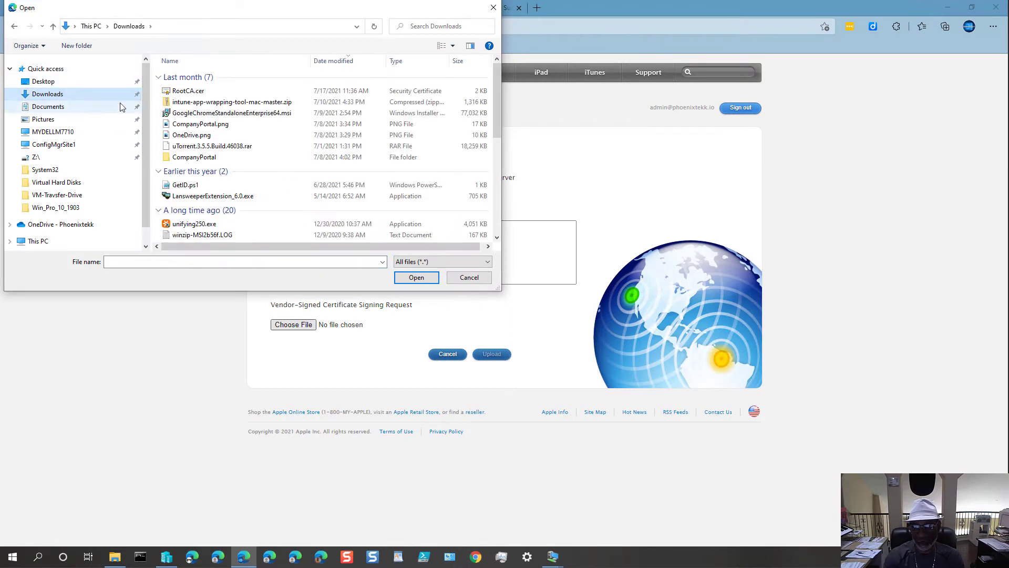
{"action": "left_click", "coordinate": [146, 247]}
{"action": "left_click", "coordinate": [9, 220]}
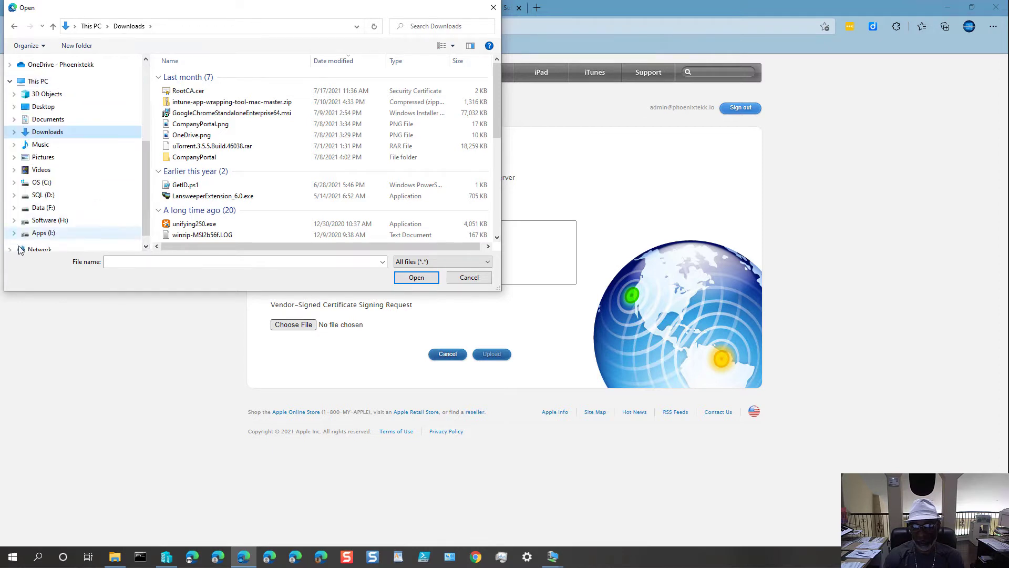
{"action": "left_click", "coordinate": [38, 208]}
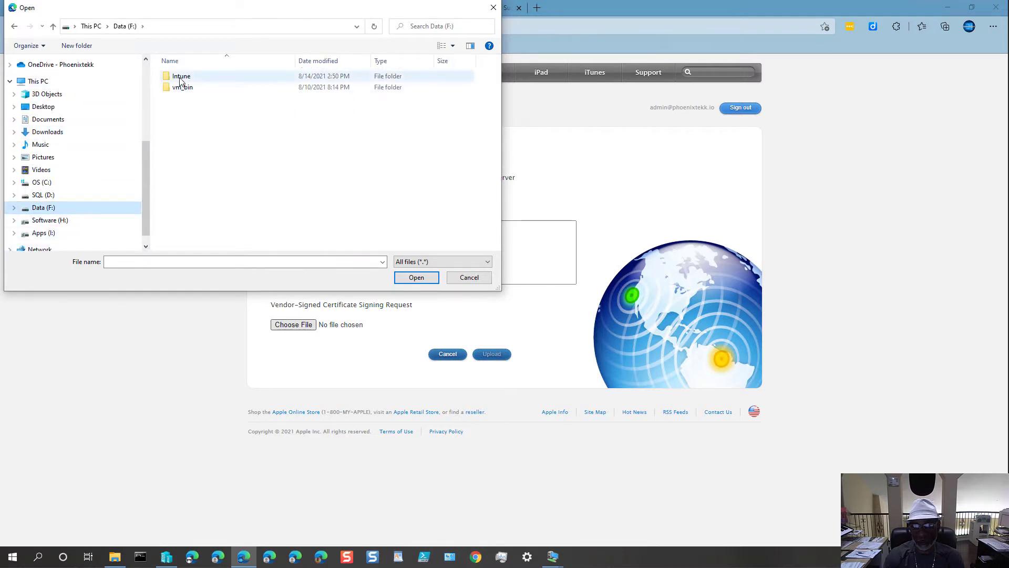
{"action": "double_click", "coordinate": [179, 77]}
{"action": "double_click", "coordinate": [179, 76]}
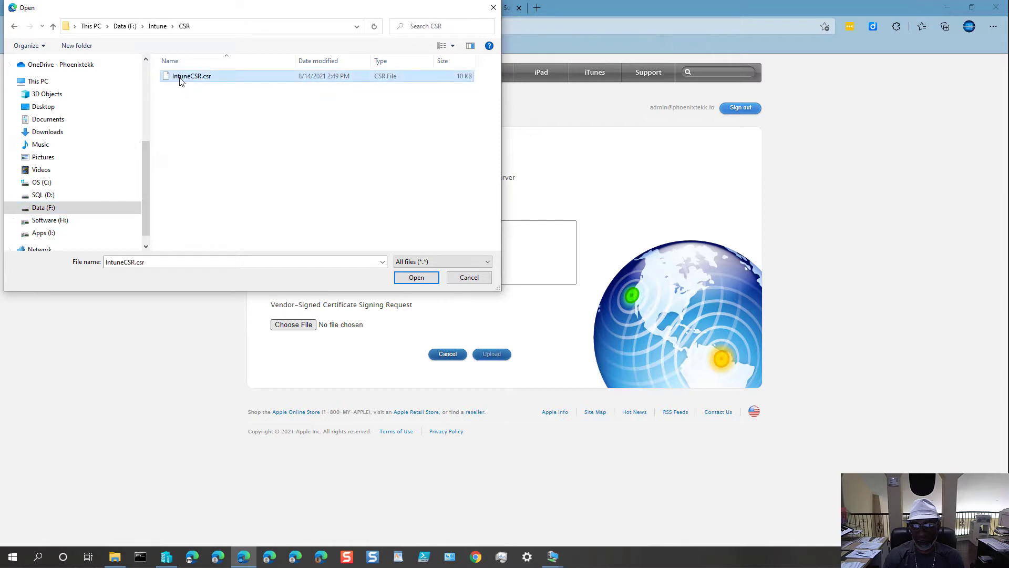
{"action": "double_click", "coordinate": [180, 79]}
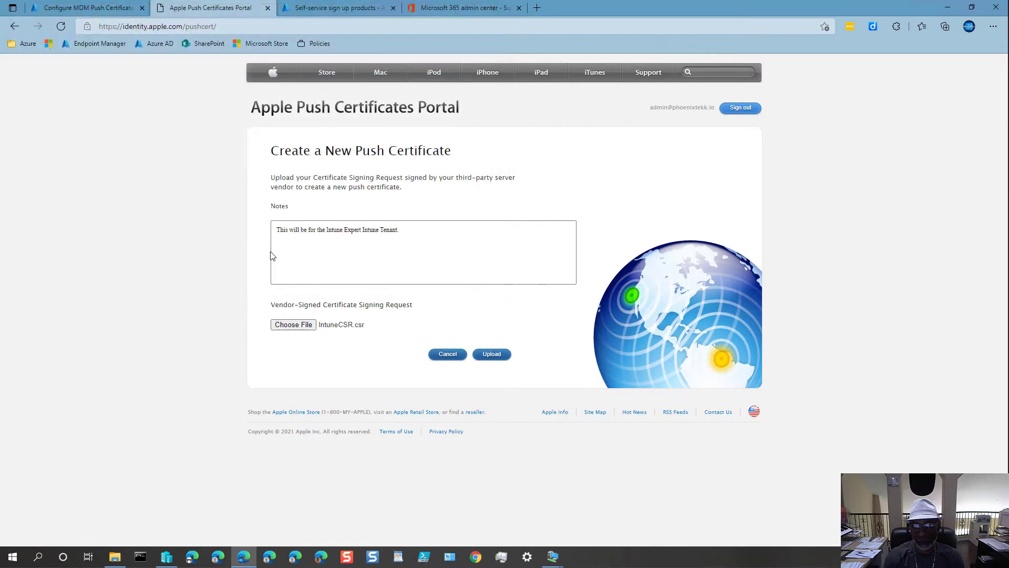
{"action": "left_click", "coordinate": [494, 354]}
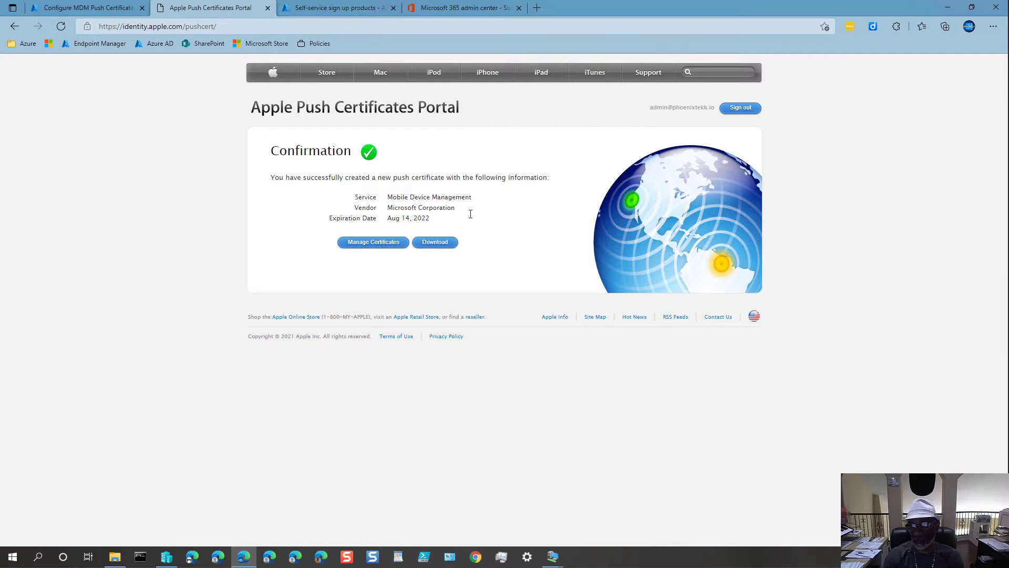
- Download the new push certificate and cut MDM_ Microsoft Corporation_Certificate.pem from the Downloads folder
{"action": "left_click", "coordinate": [438, 244]}
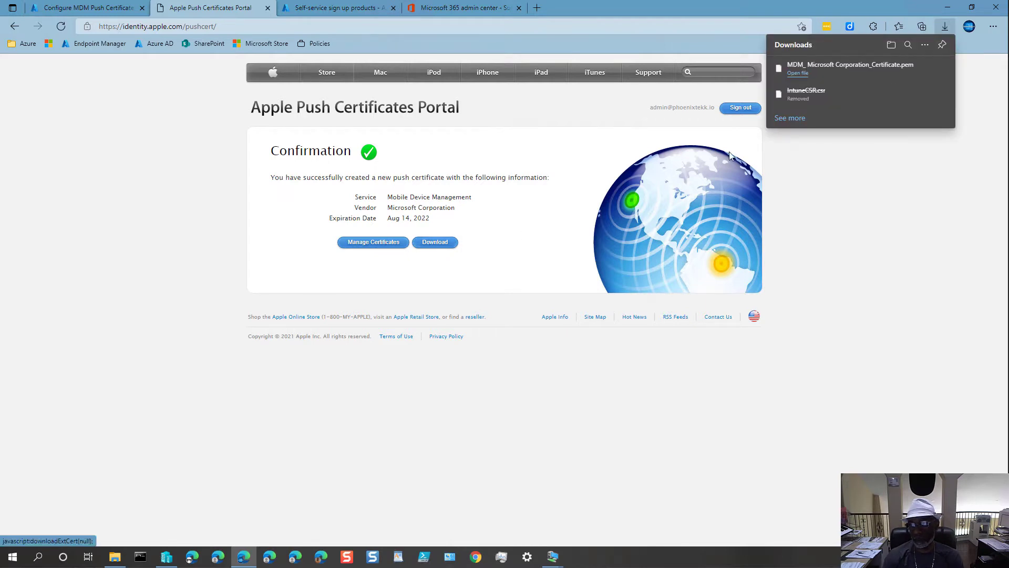
{"action": "left_click", "coordinate": [909, 72]}
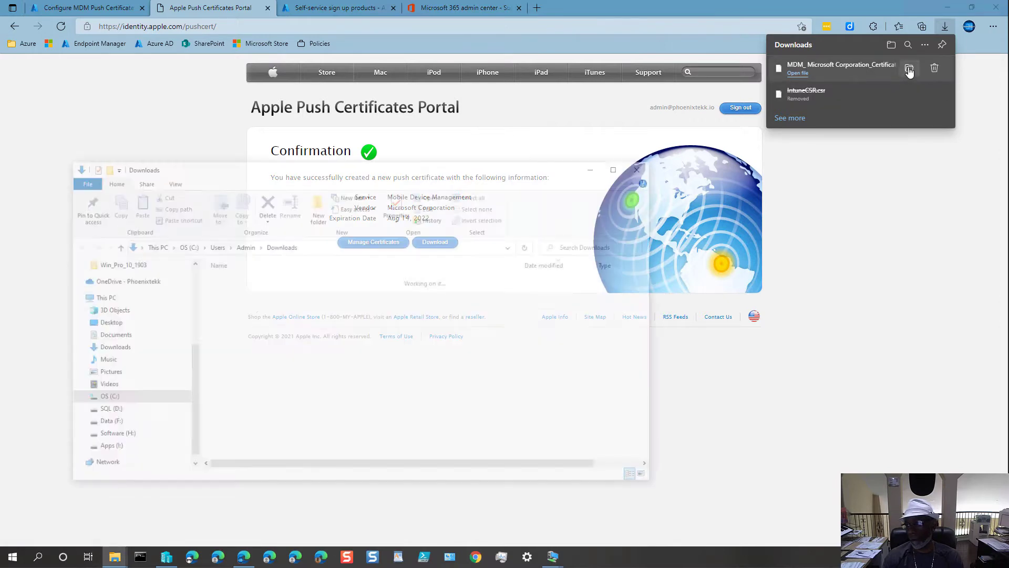
{"action": "right_click", "coordinate": [292, 299]}
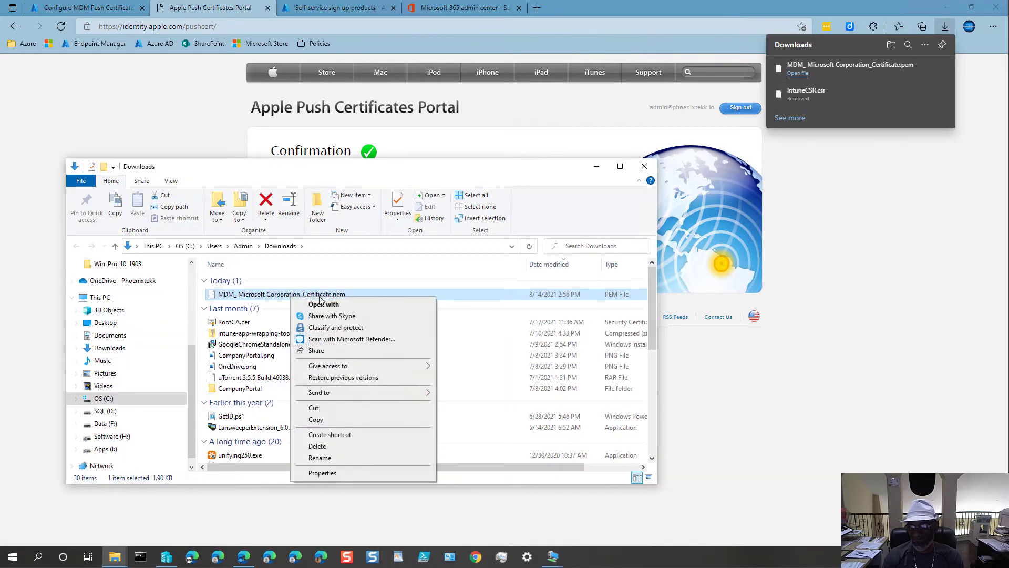
{"action": "left_click", "coordinate": [314, 408]}
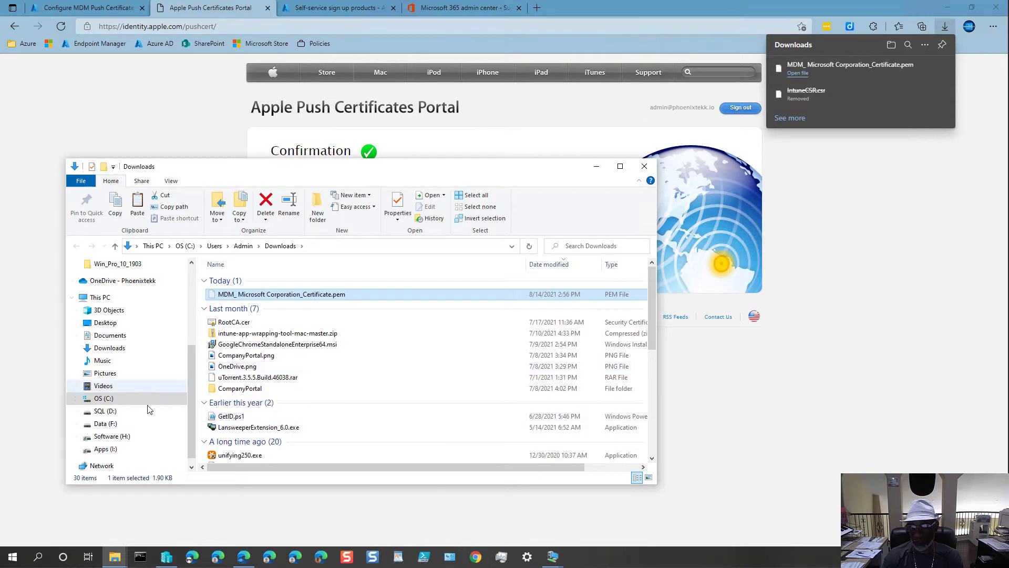
- Create a folder named APN inside the Intune folder on the Data (F:) drive
{"action": "left_click", "coordinate": [110, 423]}
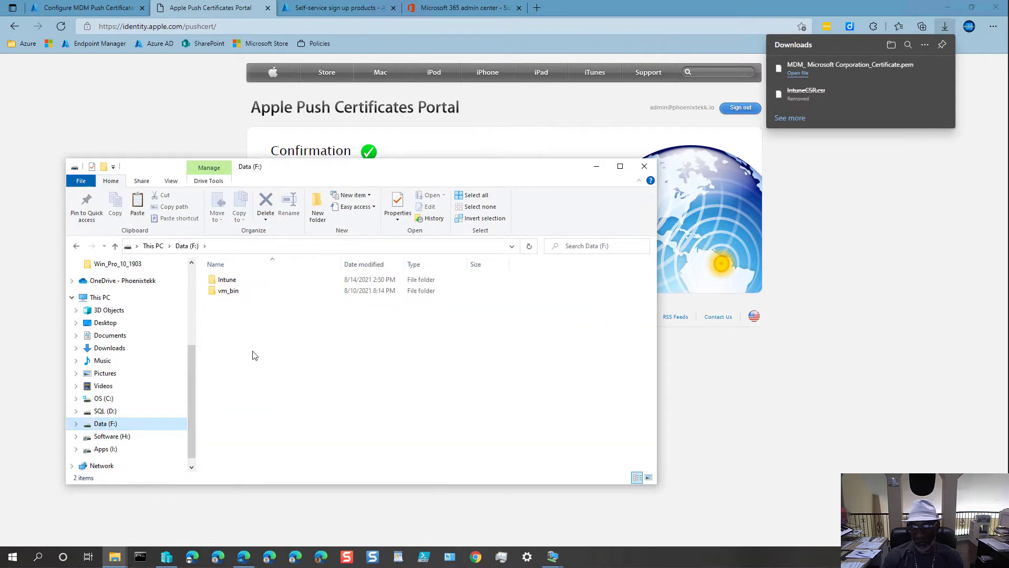
{"action": "left_click", "coordinate": [234, 282]}
{"action": "double_click", "coordinate": [234, 283]}
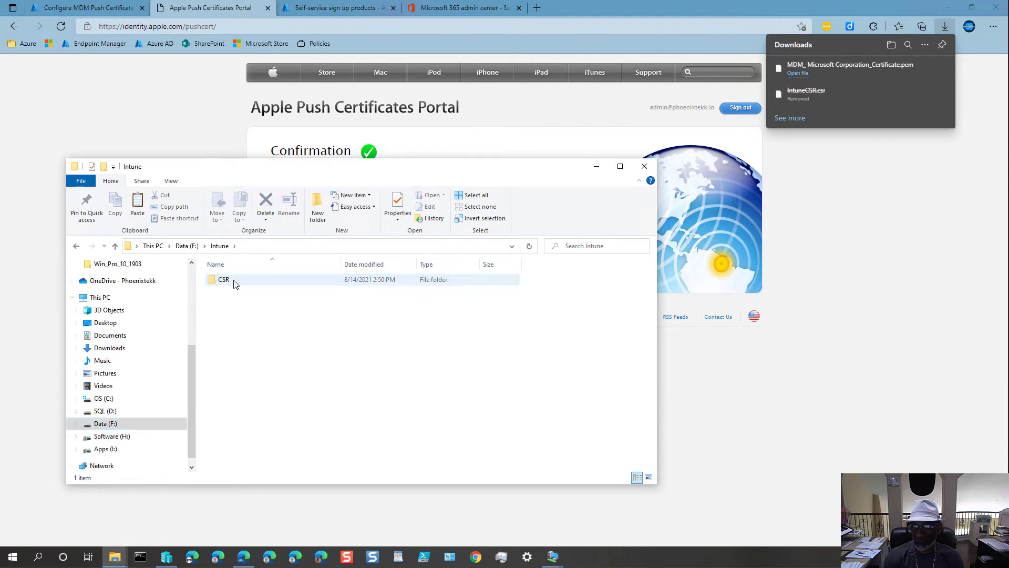
{"action": "left_click", "coordinate": [319, 217]}
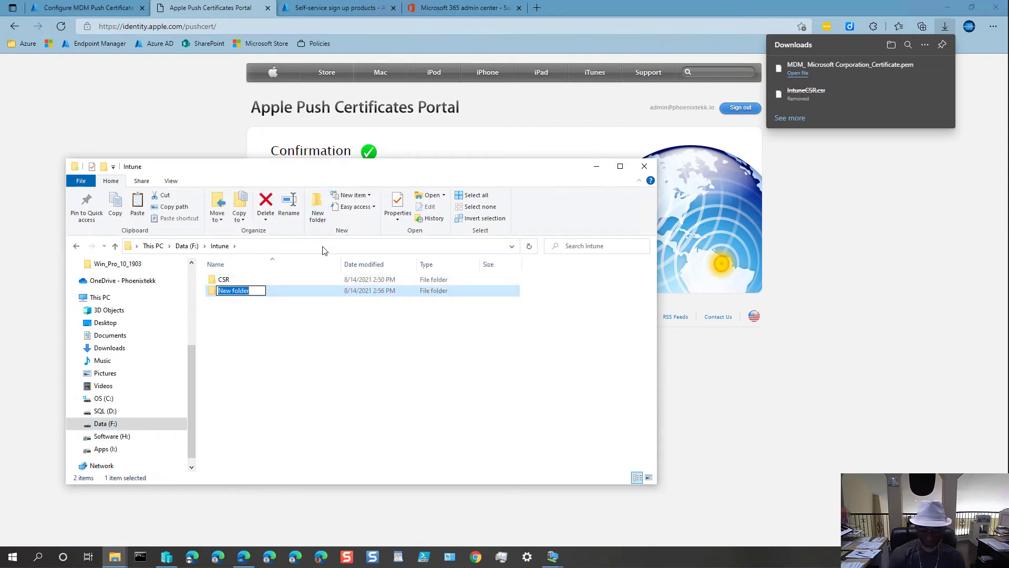
{"action": "type", "text": "APN"}
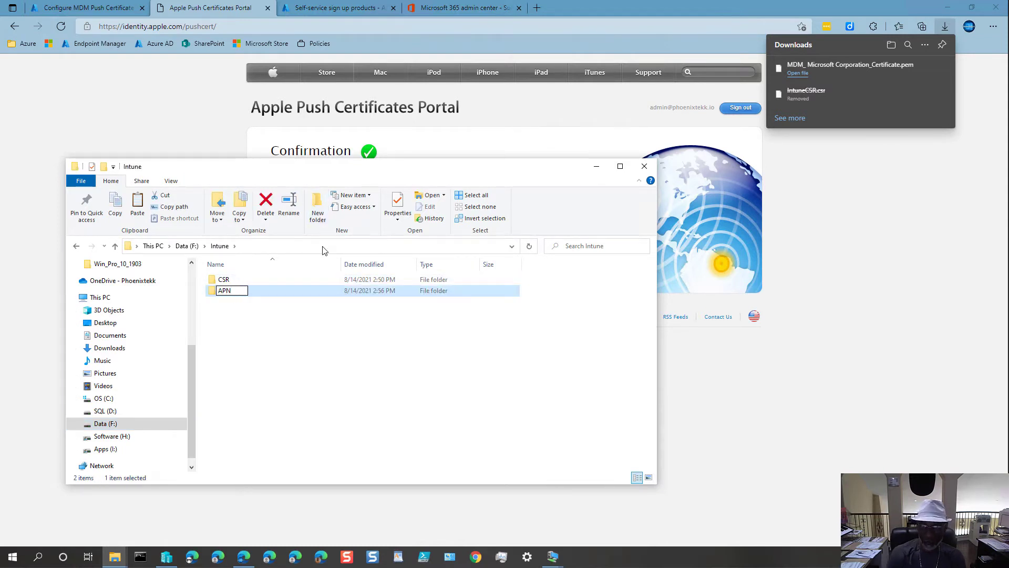
{"action": "key", "text": "Return"}
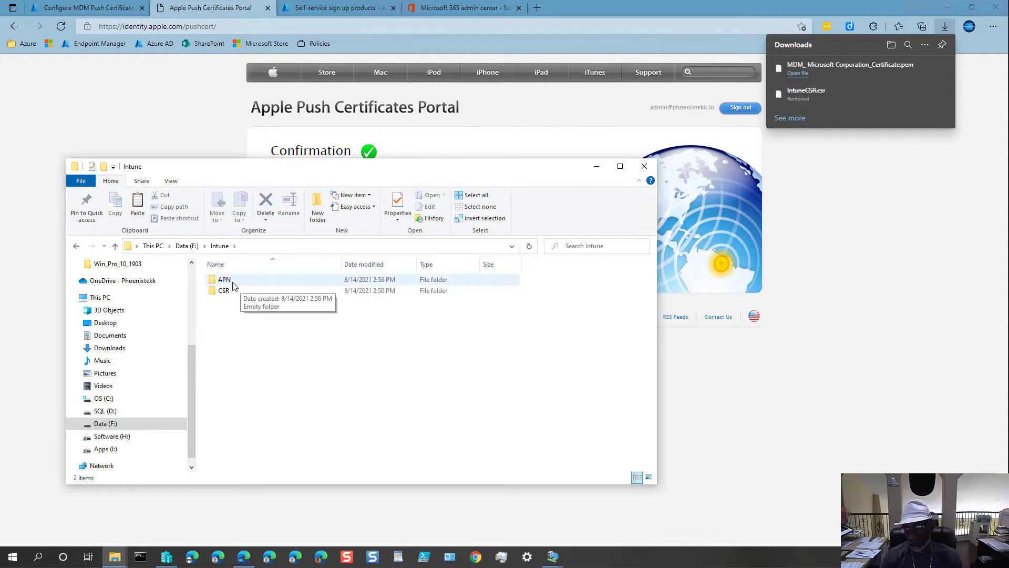
- Paste the certificate file into the APN folder and widen the Name column to fit the full file name
{"action": "double_click", "coordinate": [233, 285]}
{"action": "right_click", "coordinate": [256, 307]}
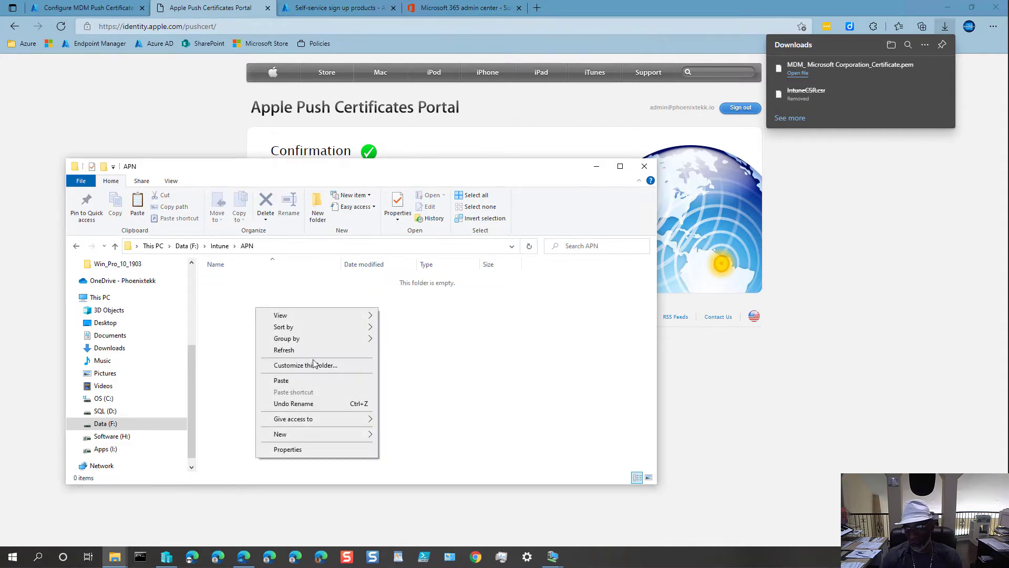
{"action": "left_click", "coordinate": [292, 382]}
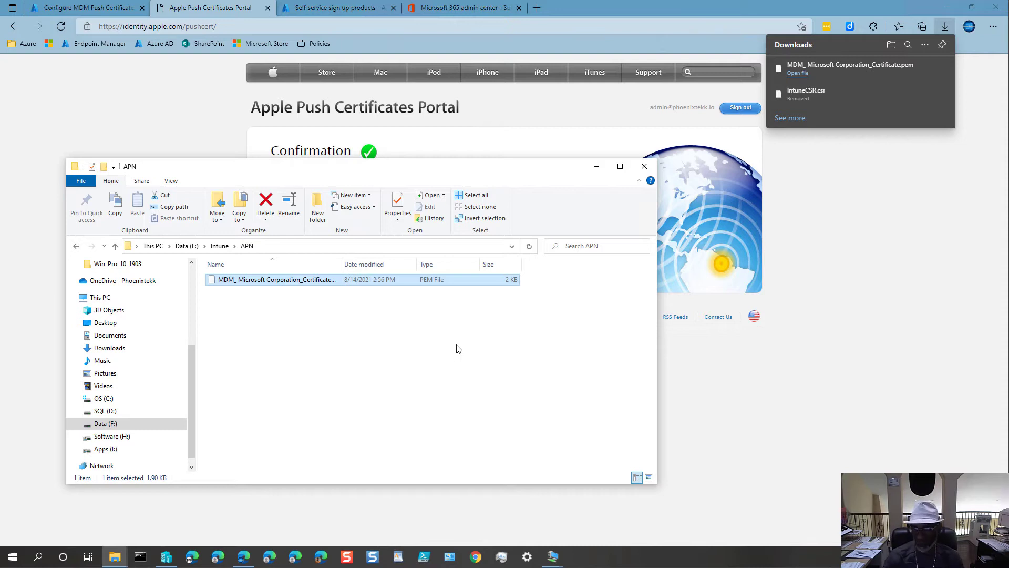
{"action": "left_click", "coordinate": [427, 345]}
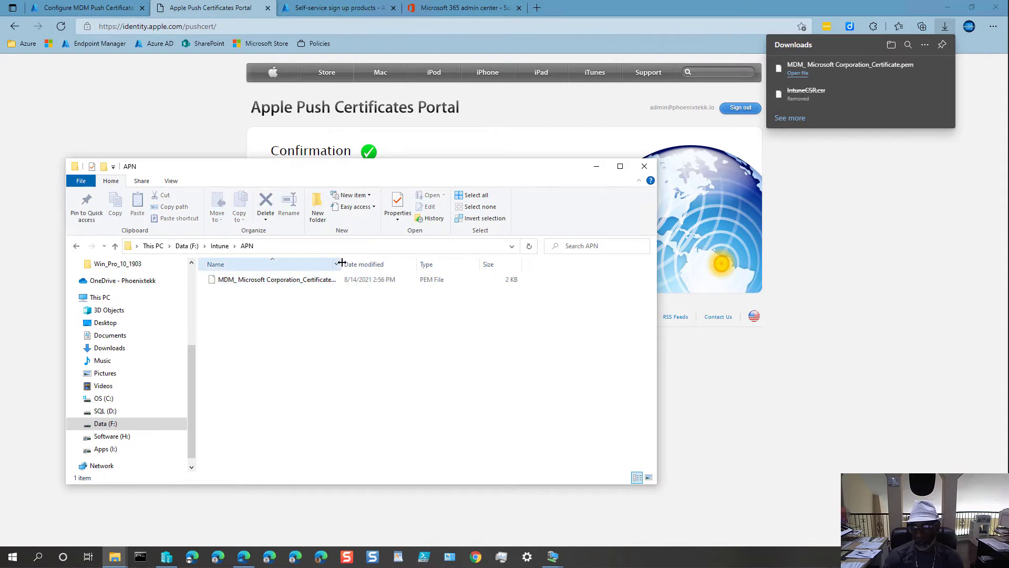
{"action": "left_click_drag", "start_coordinate": [341, 264], "coordinate": [441, 264]}
- Copy the APN folder's path, F:\Intune\APN, and return to the browser
{"action": "left_click", "coordinate": [328, 248]}
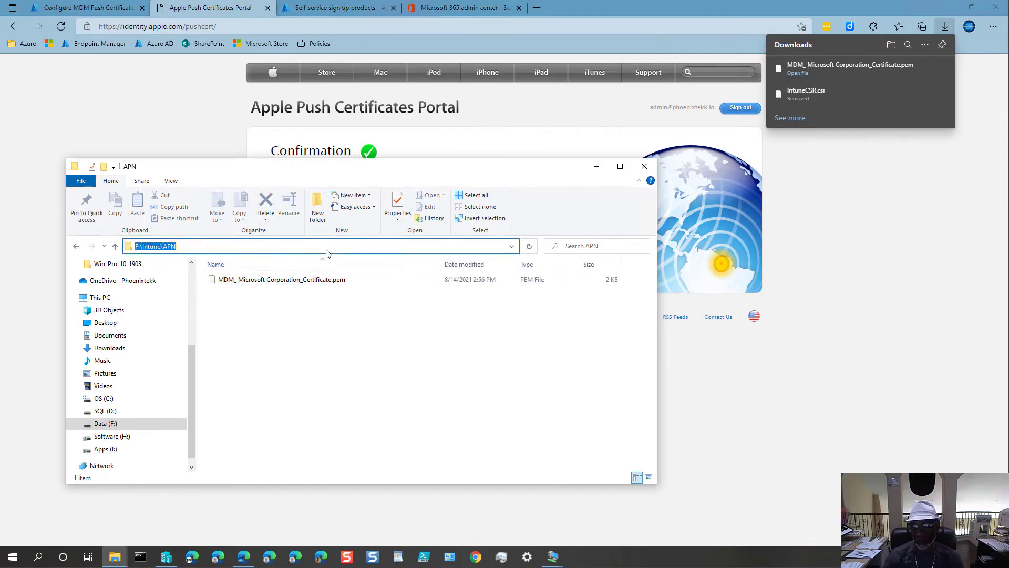
{"action": "right_click", "coordinate": [327, 249]}
{"action": "left_click", "coordinate": [366, 284]}
{"action": "left_click", "coordinate": [874, 220]}
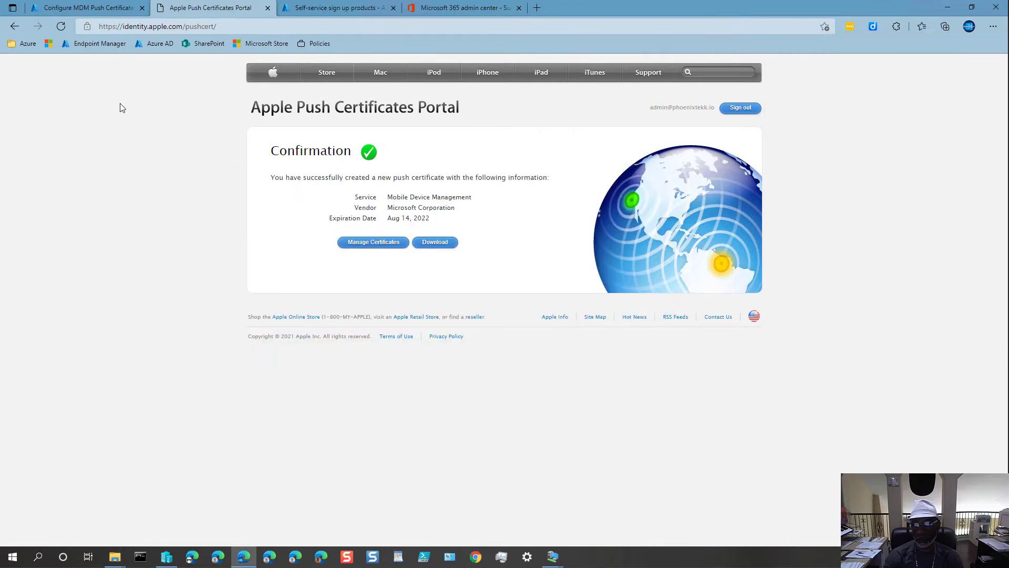
- Enter the Apple ID used to create the certificate in Intune's MDM push certificate configuration
{"action": "left_click", "coordinate": [92, 10]}
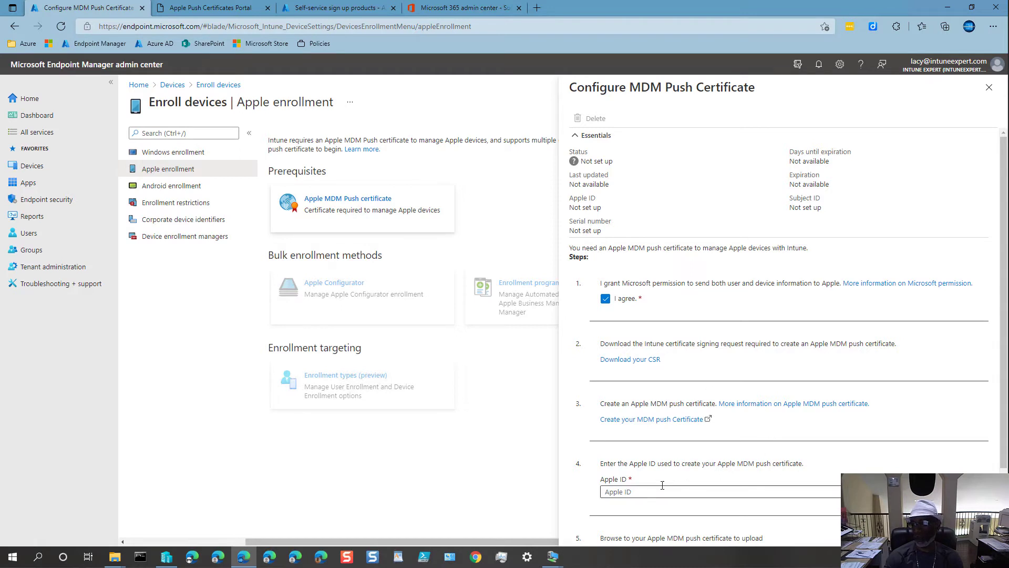
{"action": "left_click", "coordinate": [646, 494]}
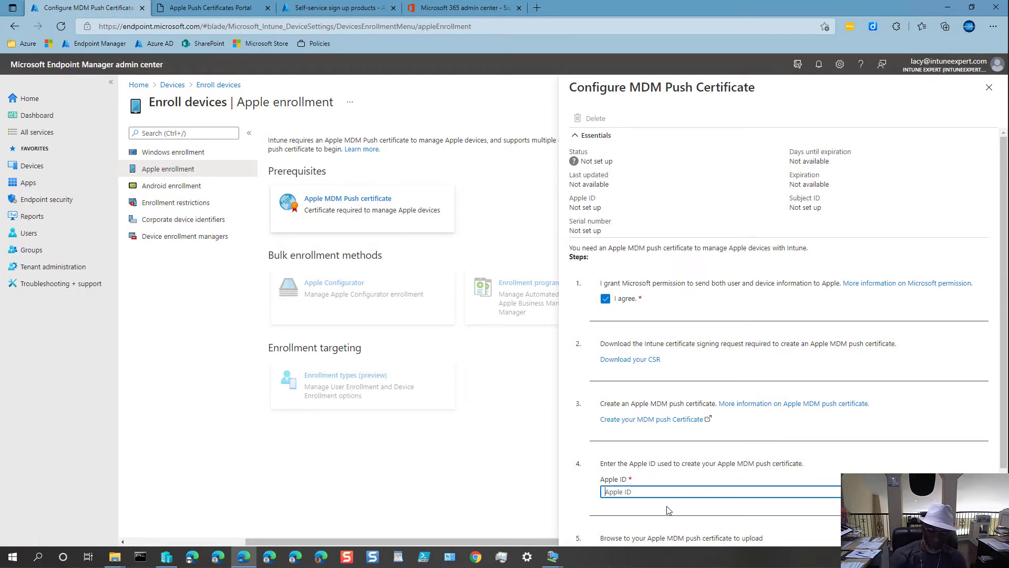
{"action": "key", "text": "ctrl+v"}
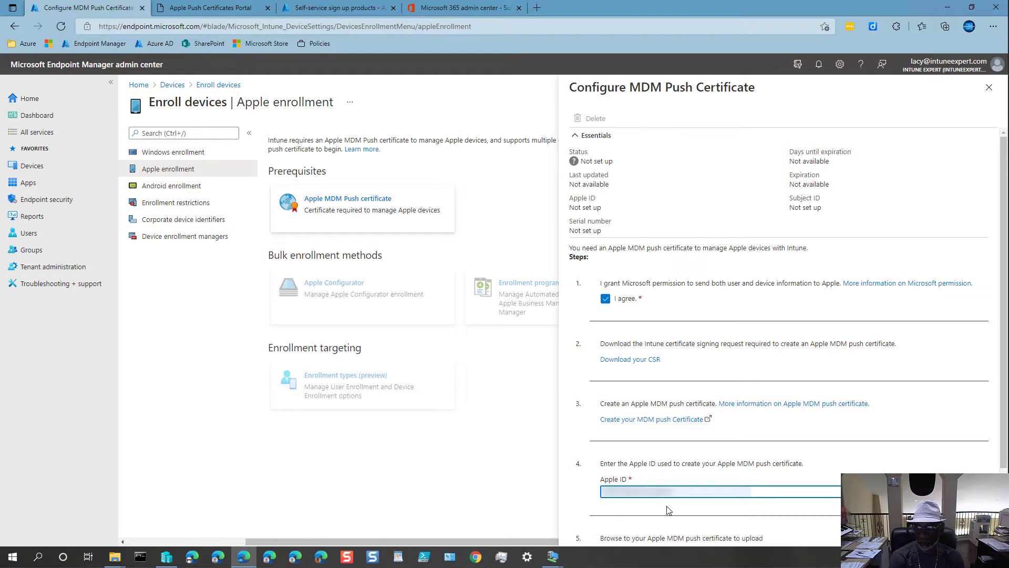
- Select MDM_ Microsoft Corporation_Certificate.pem from F:\Intune\APN as the Apple MDM push certificate and upload it
{"action": "scroll", "coordinate": [669, 510], "scroll_direction": "down", "scroll_amount": 2}
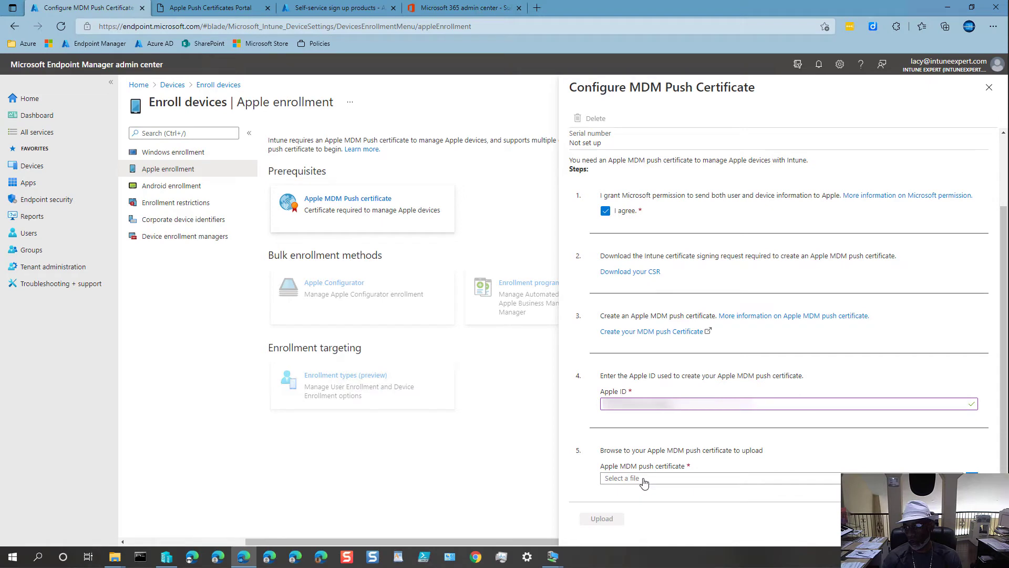
{"action": "left_click", "coordinate": [644, 483]}
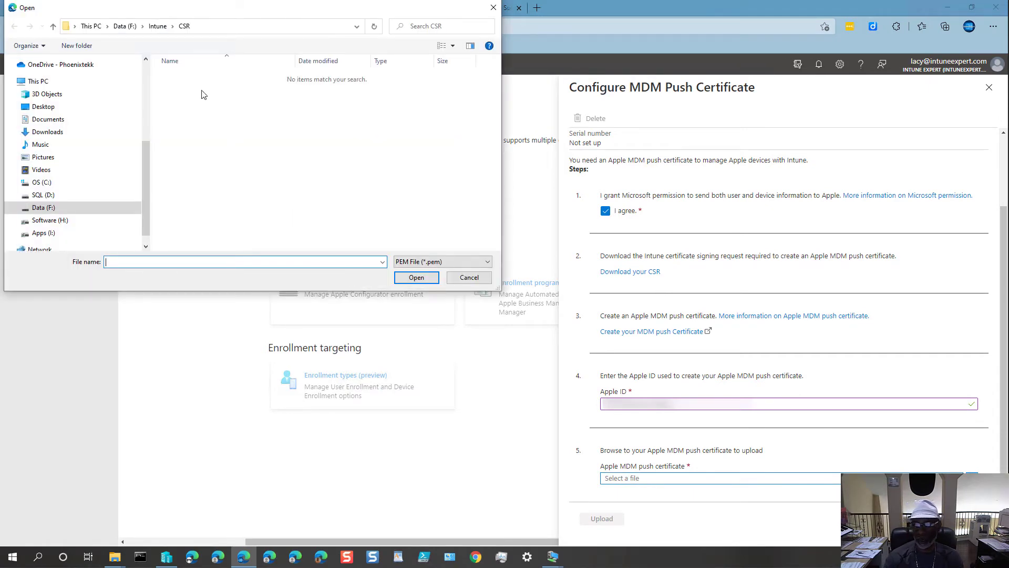
{"action": "left_click", "coordinate": [158, 26]}
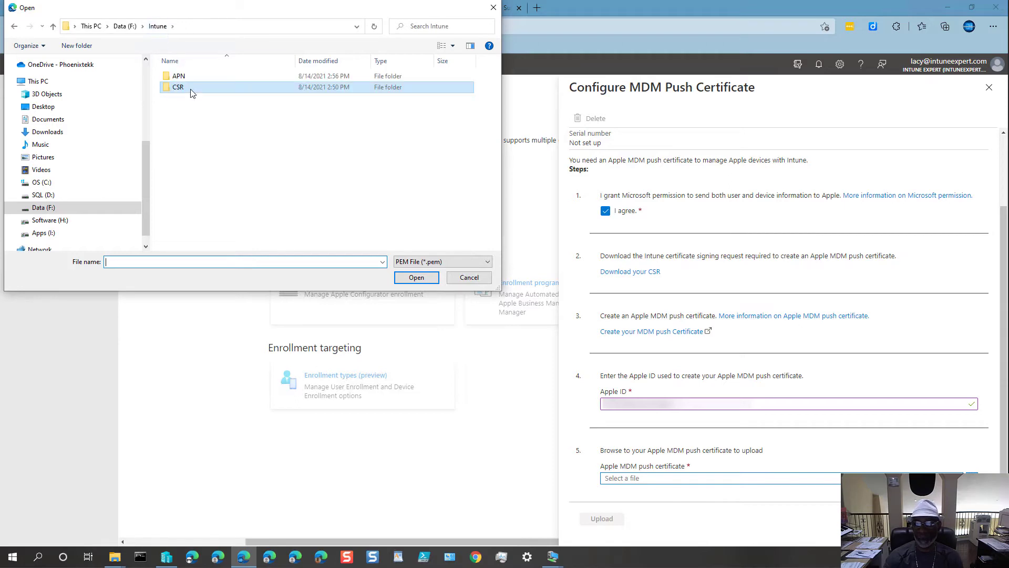
{"action": "double_click", "coordinate": [187, 77]}
{"action": "double_click", "coordinate": [226, 77]}
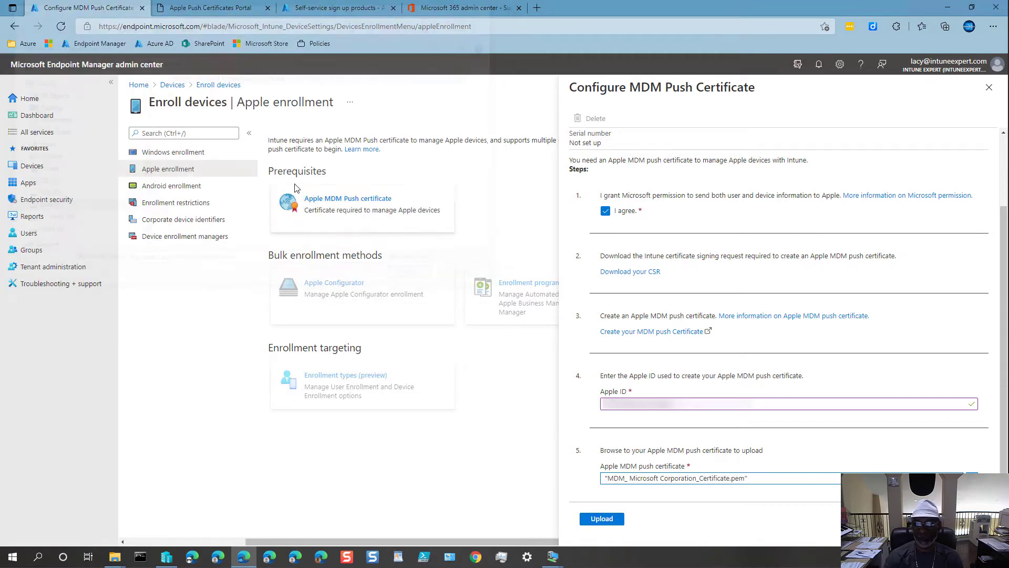
{"action": "left_click", "coordinate": [605, 521]}
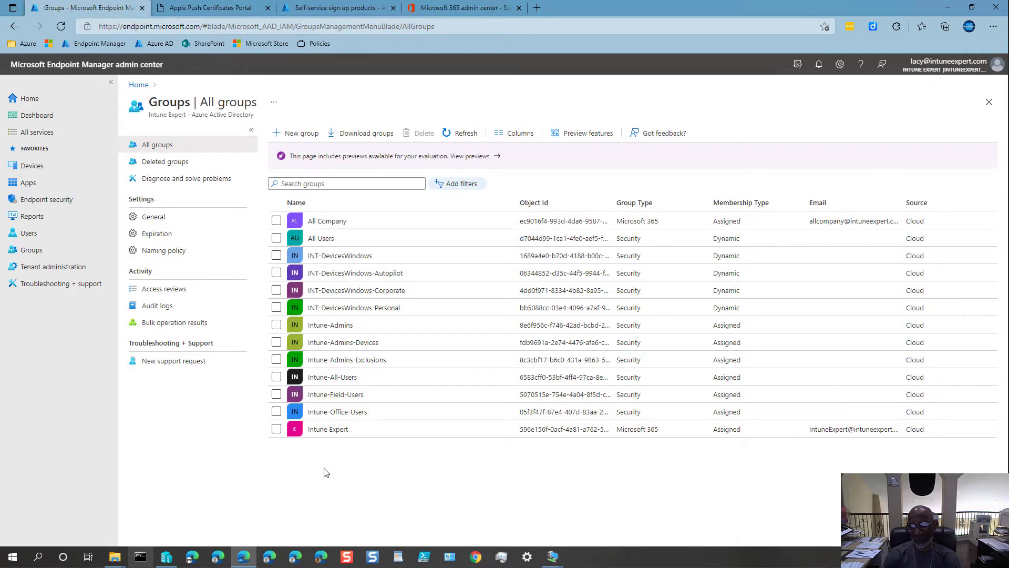
- Start a new group with group type Security and membership type Dynamic Device
{"action": "left_click", "coordinate": [298, 134]}
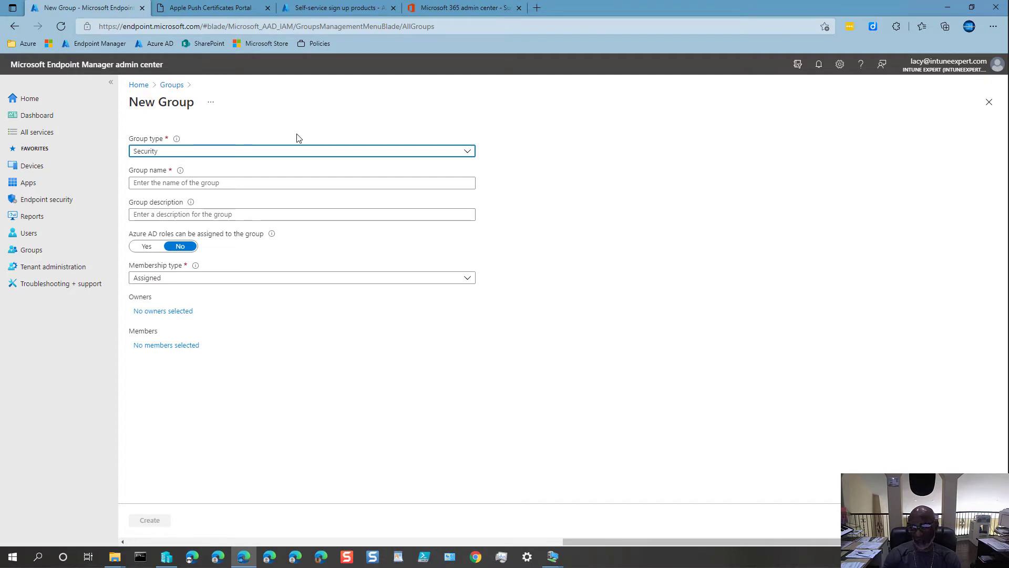
{"action": "left_click", "coordinate": [166, 153]}
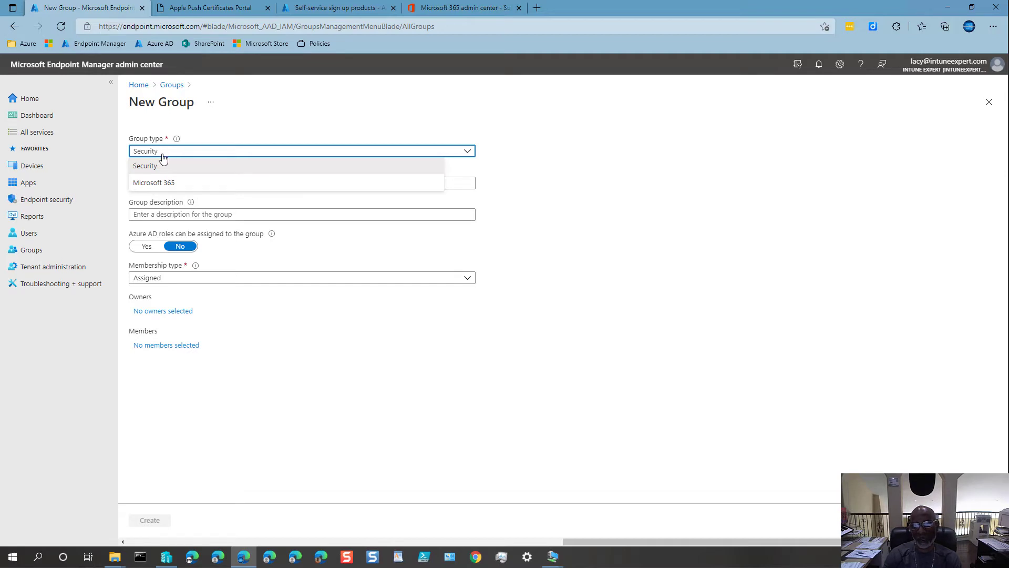
{"action": "left_click", "coordinate": [155, 165]}
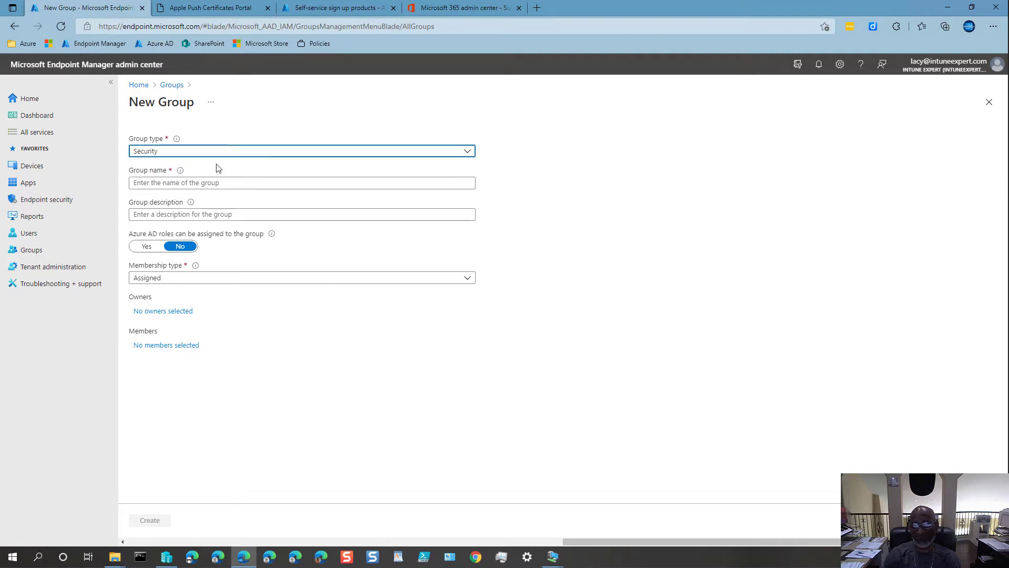
{"action": "left_click", "coordinate": [162, 281]}
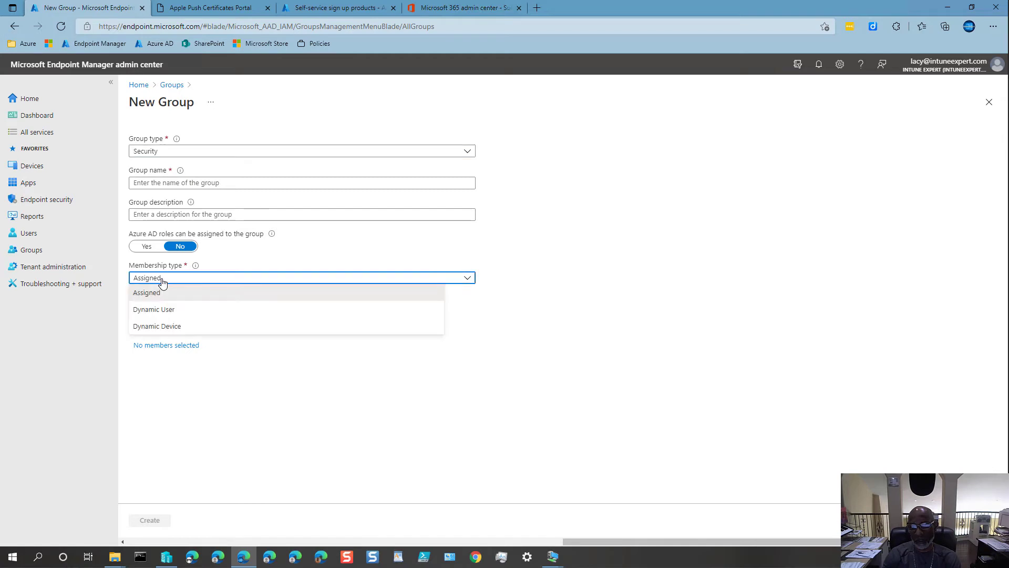
{"action": "left_click", "coordinate": [158, 327]}
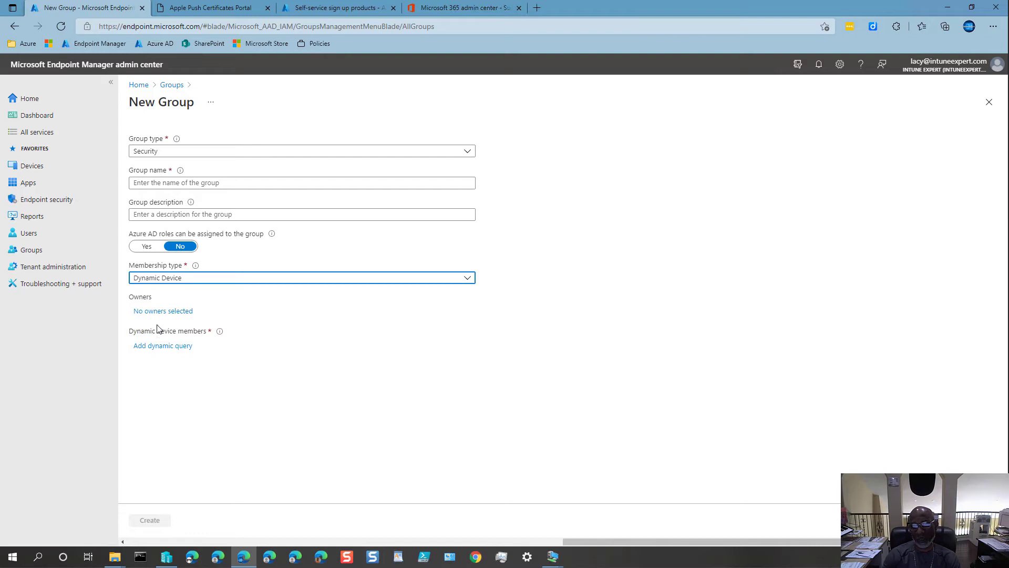
- Assign the signed-in administrator's own account as the new group's owner
{"action": "left_click", "coordinate": [153, 313]}
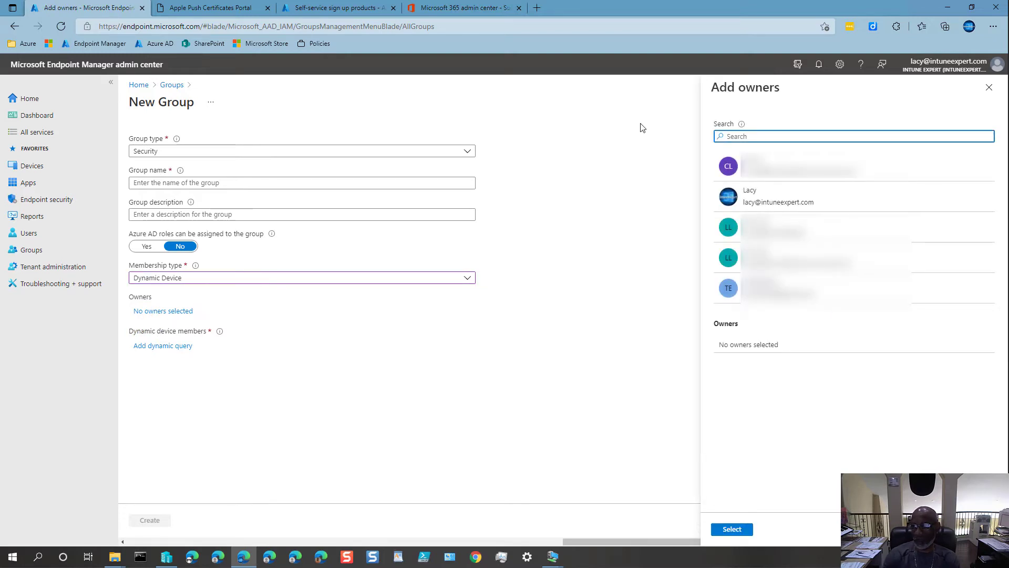
{"action": "left_click", "coordinate": [750, 198]}
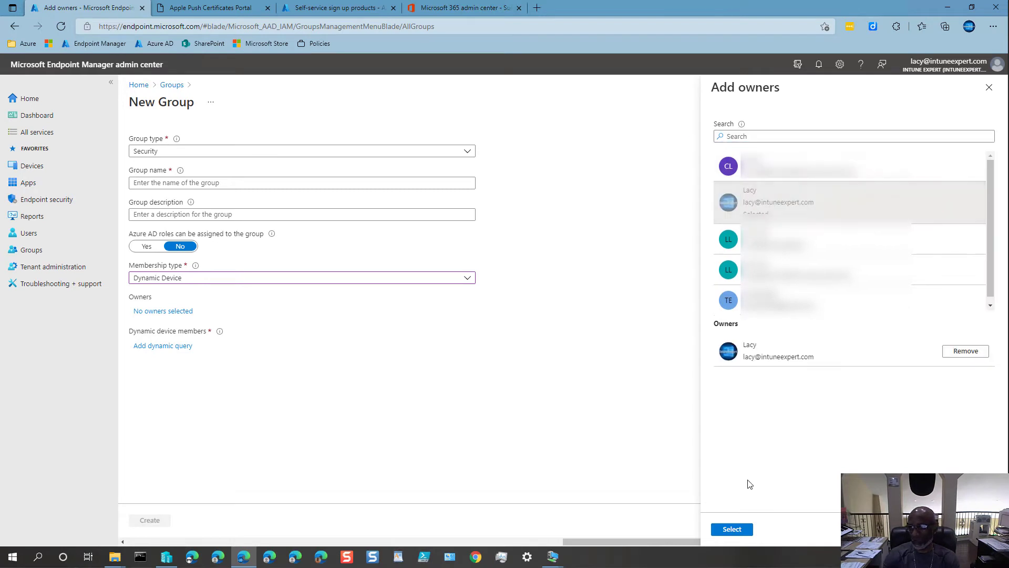
{"action": "left_click", "coordinate": [733, 530]}
- Name the new group INT-G-DevicesiOS
{"action": "left_click", "coordinate": [183, 183]}
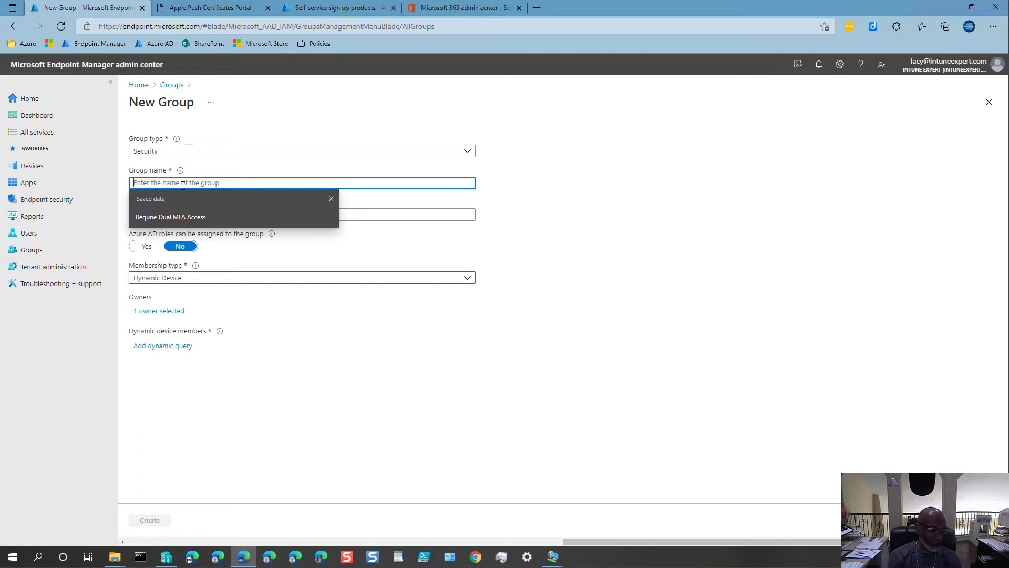
{"action": "type", "text": "INT-"}
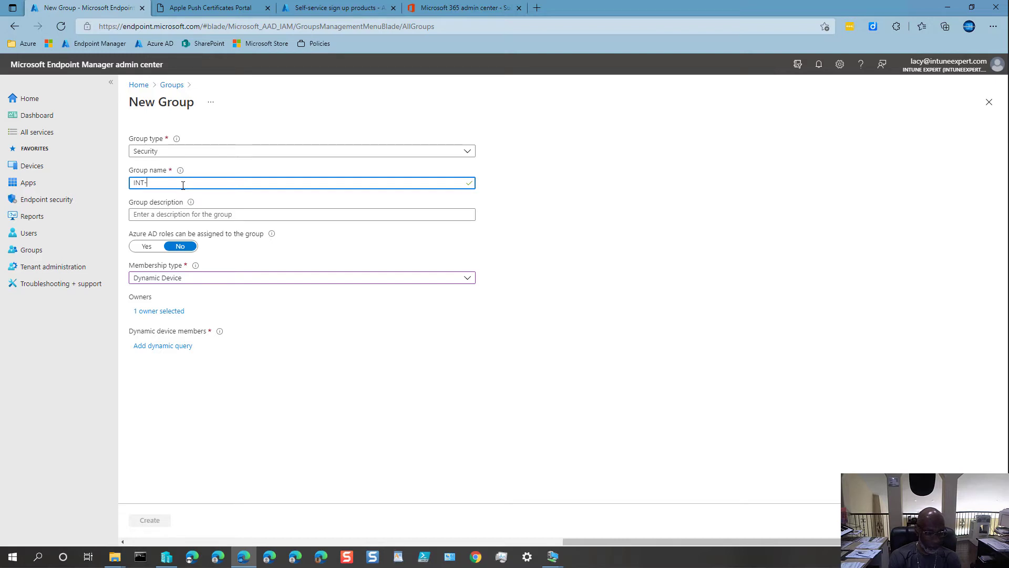
{"action": "type", "text": "-g"}
{"action": "key", "text": "BackSpace"}
{"action": "key", "text": "BackSpace"}
{"action": "type", "text": "G"}
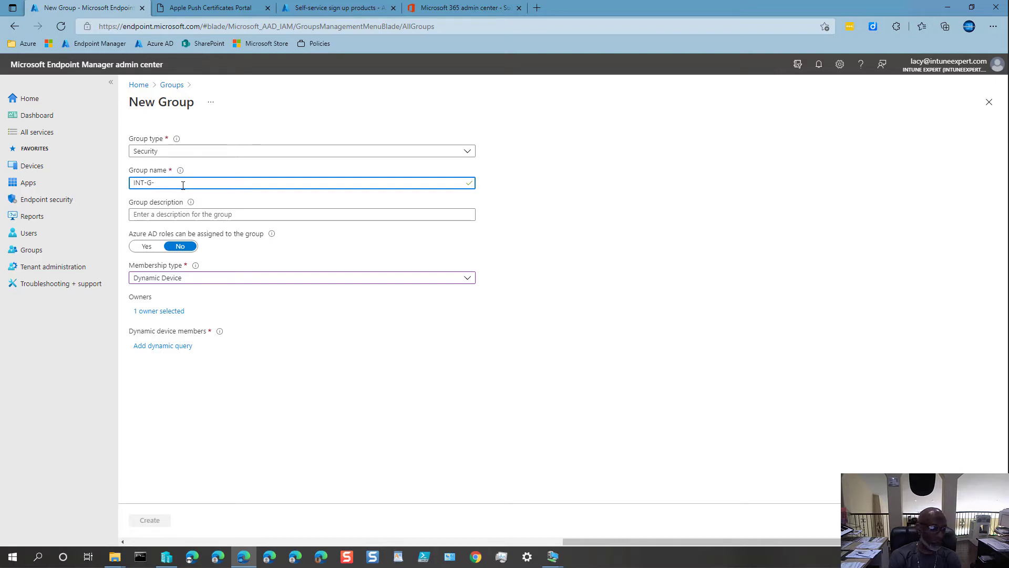
{"action": "type", "text": "-Device"}
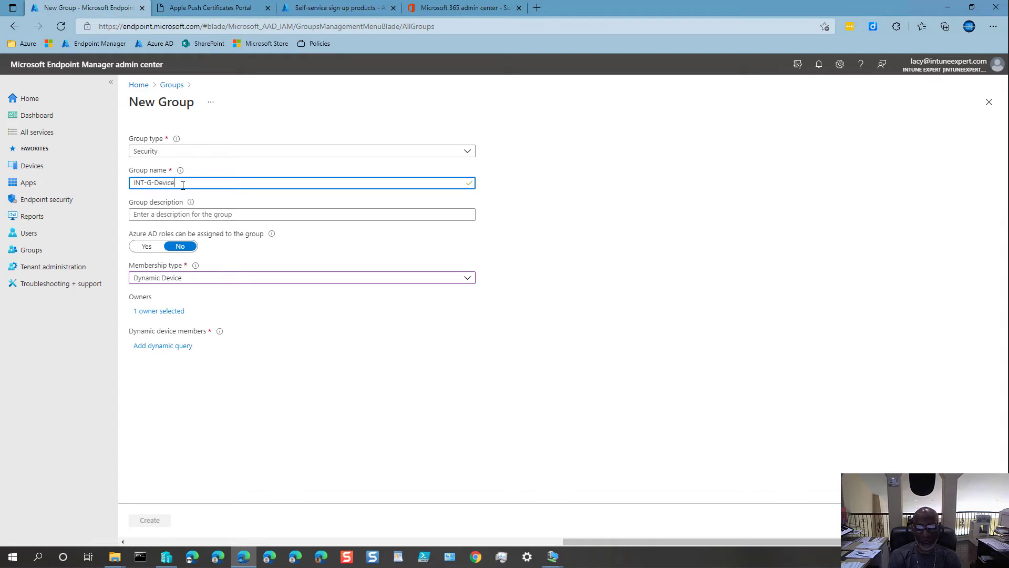
{"action": "type", "text": "siOS"}
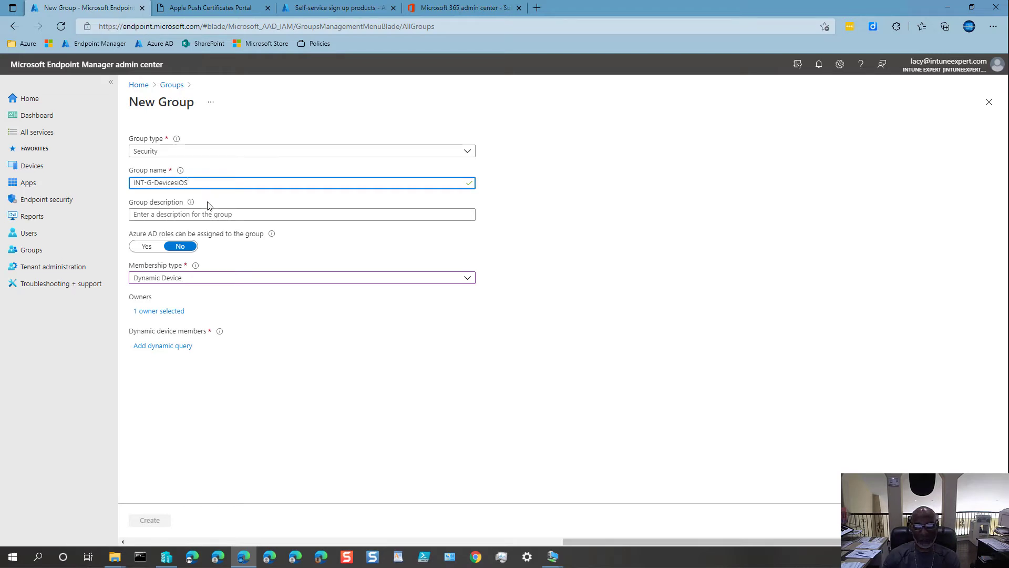
- Copy the group name INT-G-DevicesiOS into the group description
{"action": "key", "text": "ctrl+a"}
{"action": "key", "text": "ctrl+c"}
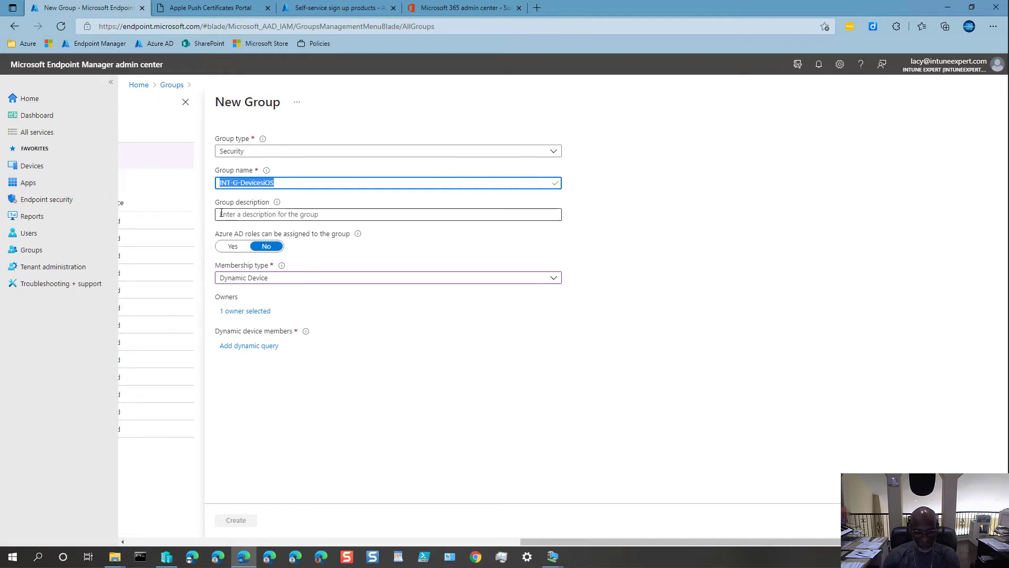
{"action": "left_click", "coordinate": [278, 215]}
{"action": "key", "text": "ctrl+v"}
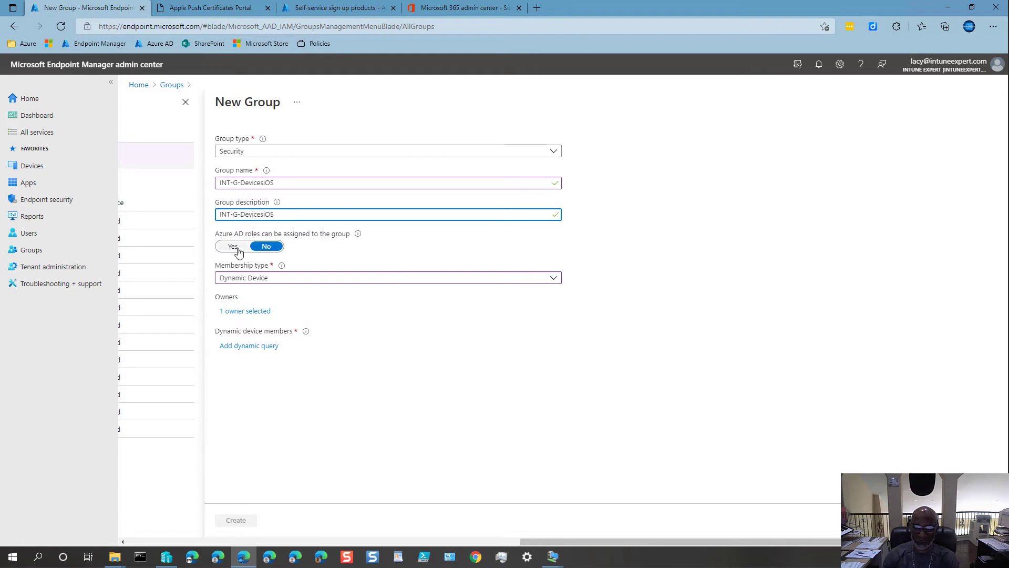
- Add the dynamic membership rule syntax (device.deviceOSType -contains "iPhone" -or device.deviceOSType -contains "iPad") by pasting it as plain text
{"action": "left_click", "coordinate": [250, 346]}
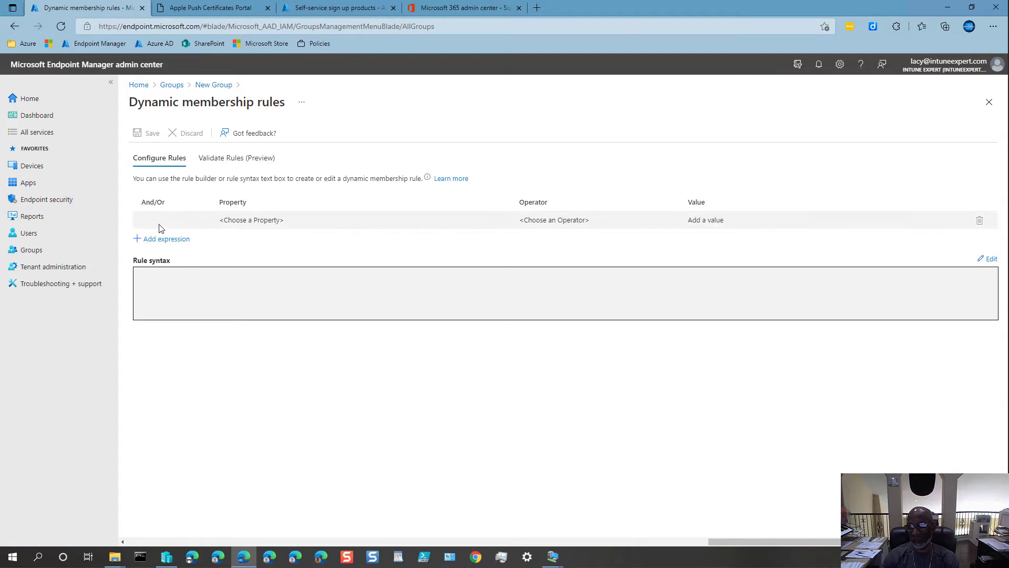
{"action": "left_click", "coordinate": [991, 259]}
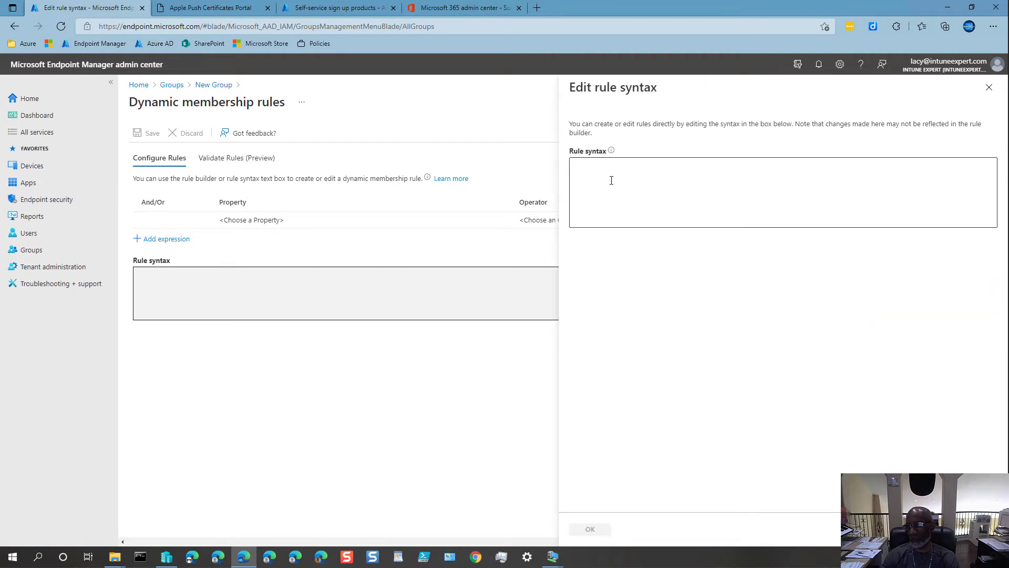
{"action": "left_click", "coordinate": [619, 181]}
{"action": "right_click", "coordinate": [619, 181]}
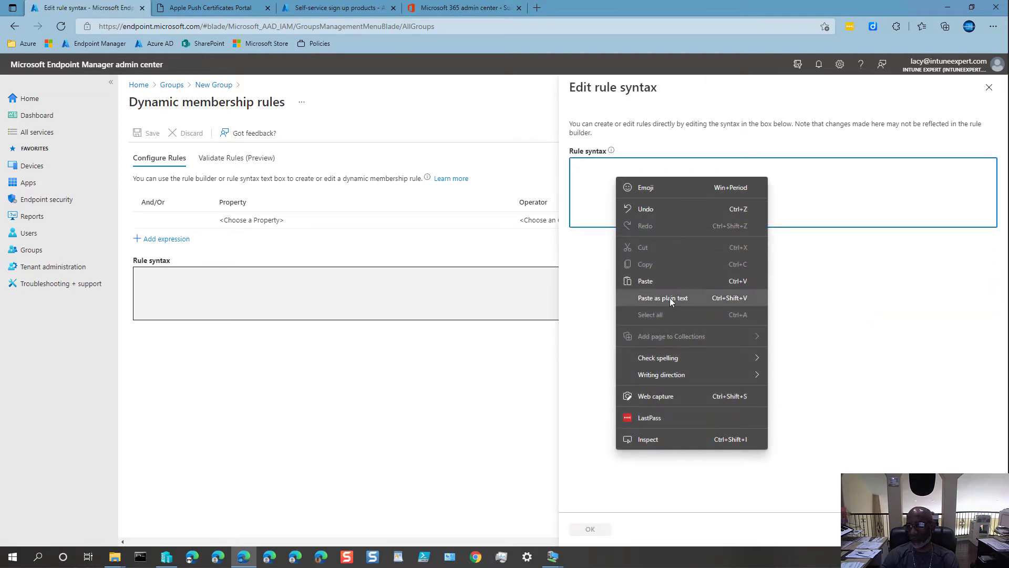
{"action": "left_click", "coordinate": [670, 297]}
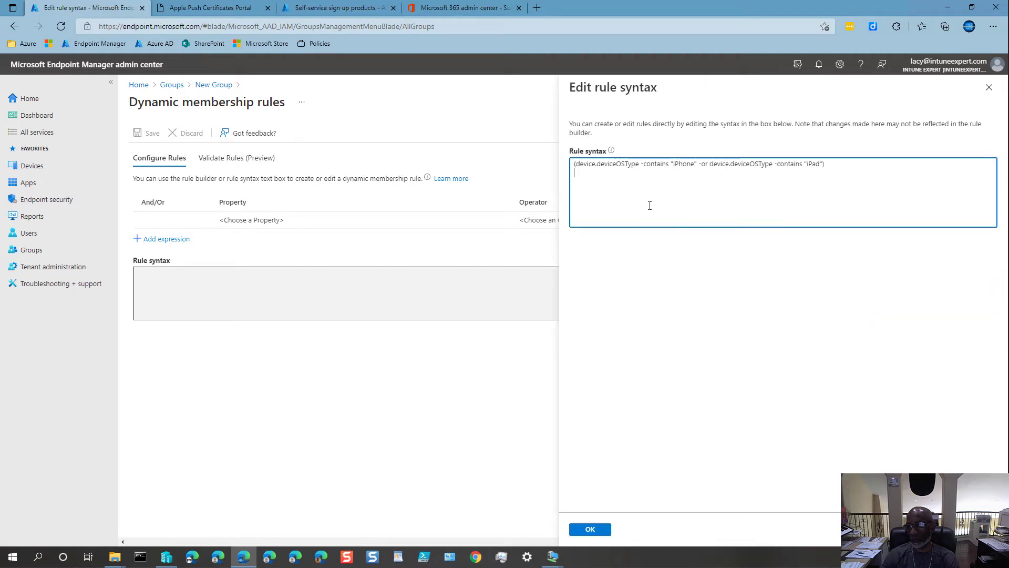
{"action": "right_click", "coordinate": [638, 179]}
{"action": "left_click", "coordinate": [609, 176]}
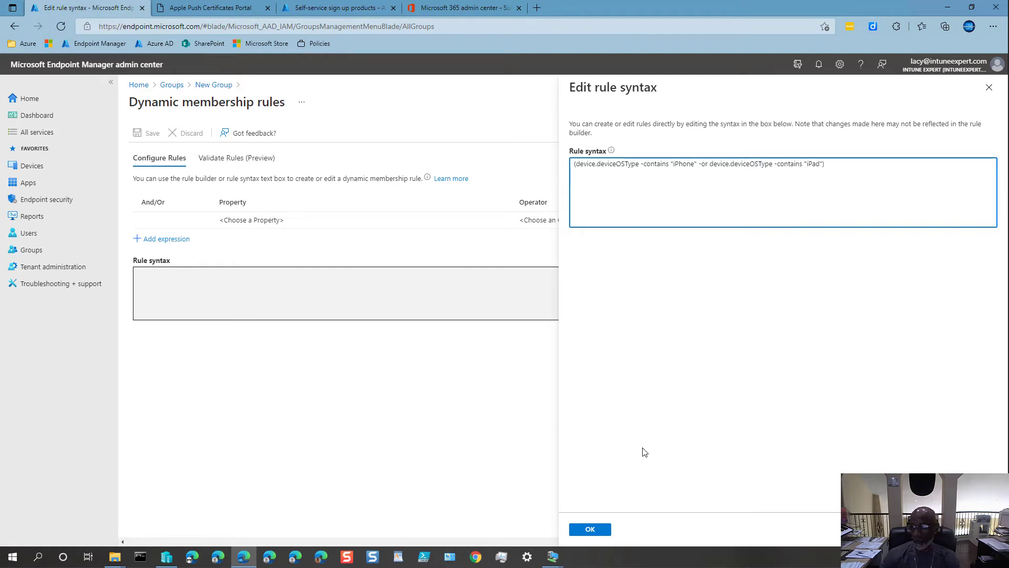
{"action": "left_click", "coordinate": [590, 530]}
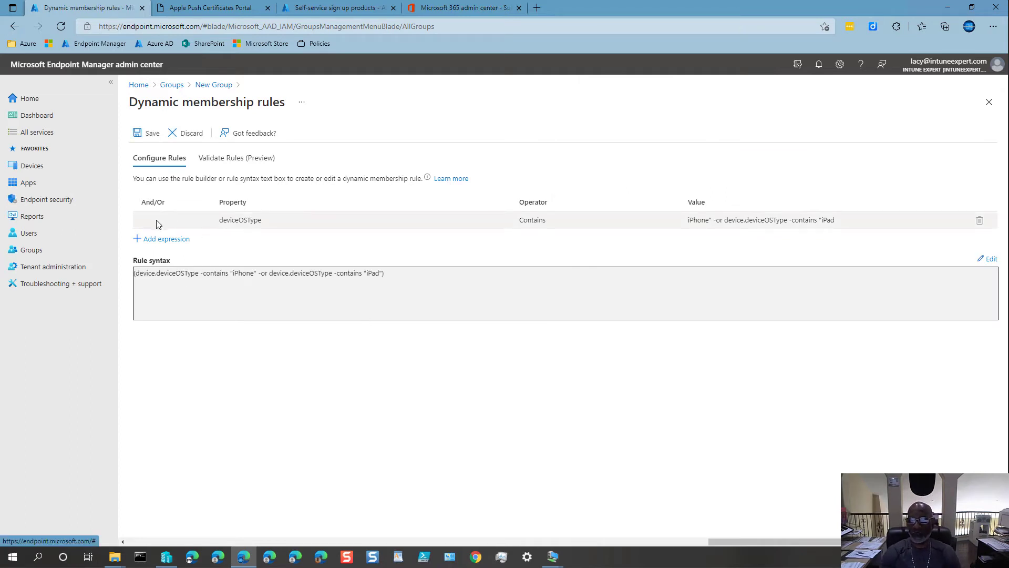
- Review the deviceOSType expression, save the dynamic membership rule and create the group
{"action": "left_click", "coordinate": [252, 220]}
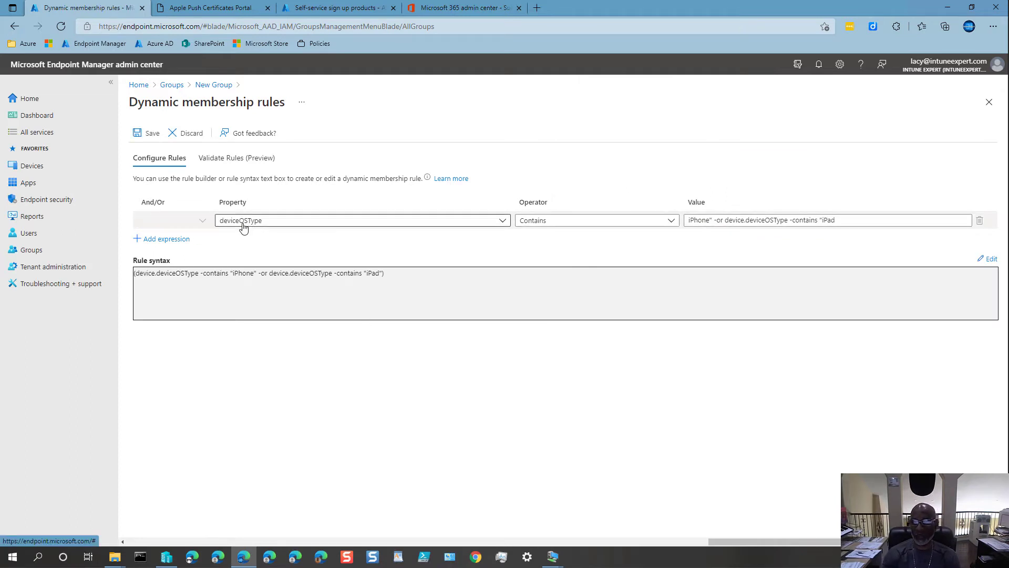
{"action": "left_click", "coordinate": [540, 227]}
{"action": "left_click", "coordinate": [540, 227]}
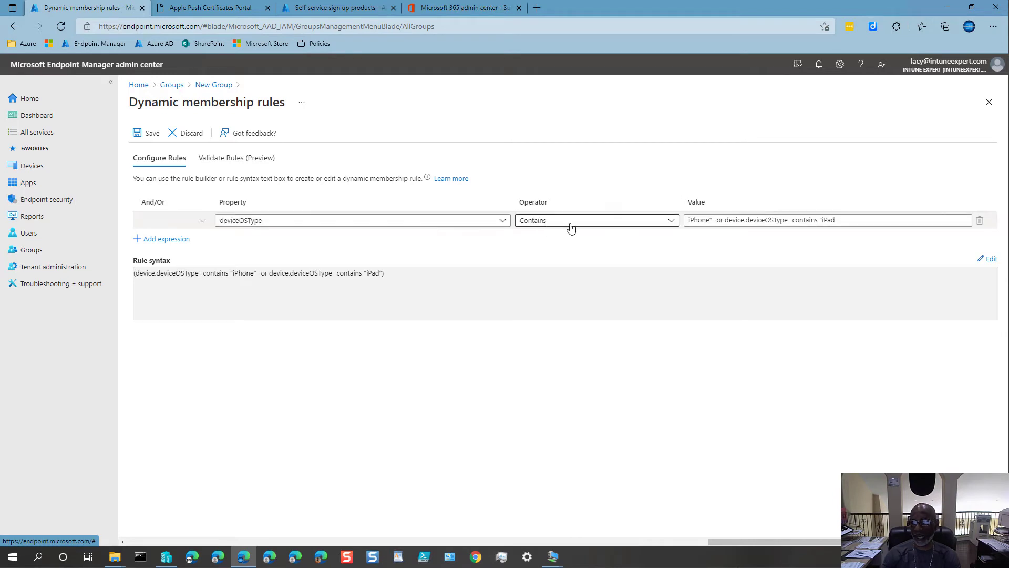
{"action": "left_click", "coordinate": [697, 223]}
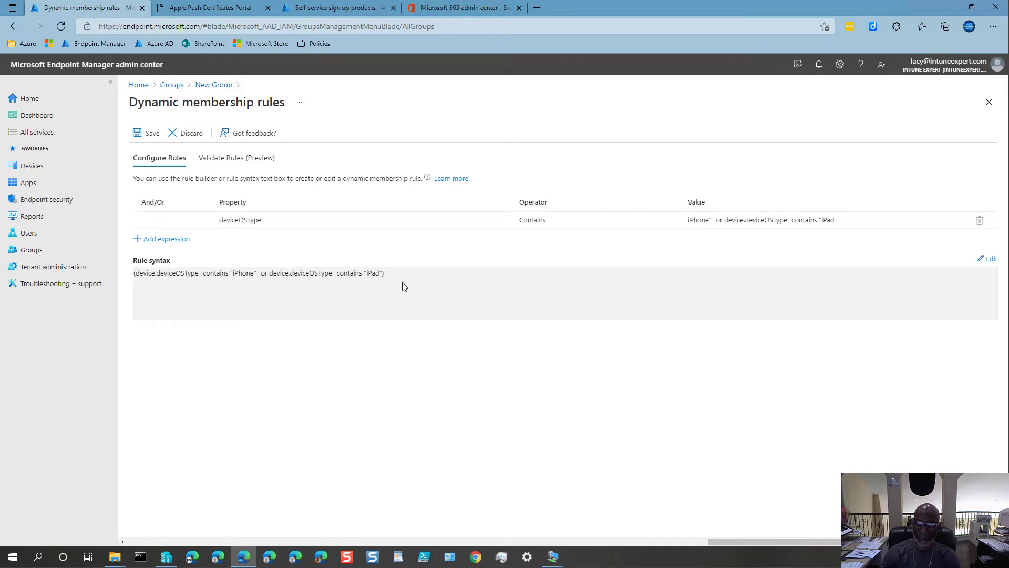
{"action": "left_click", "coordinate": [151, 135]}
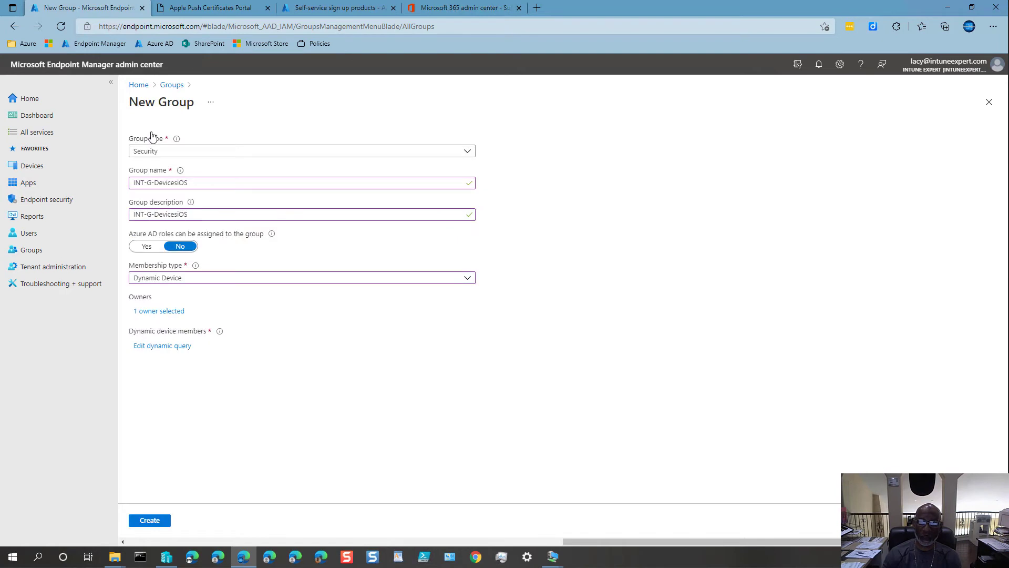
{"action": "left_click", "coordinate": [156, 522]}
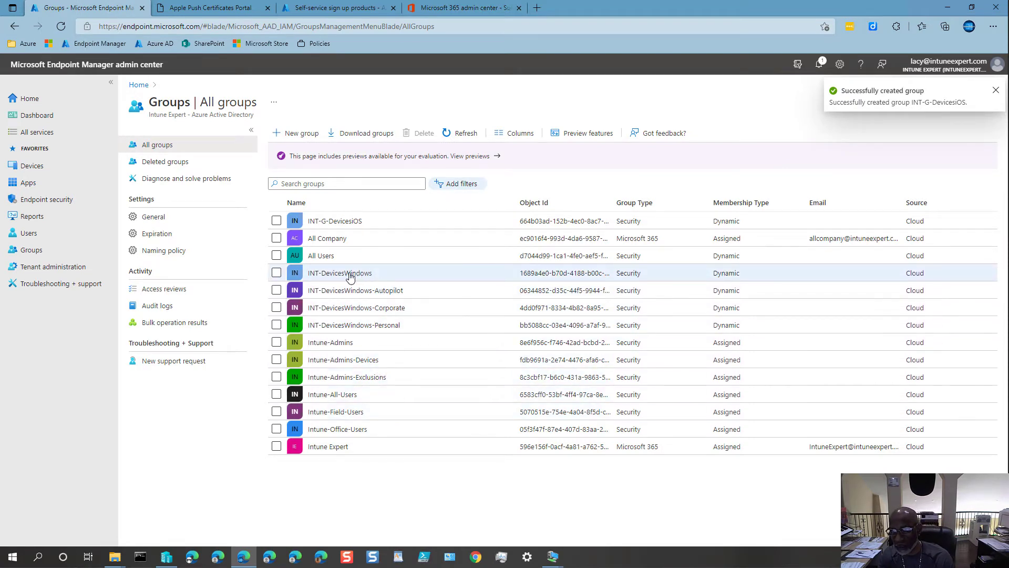
- Refresh the group list and change the description in the INT-G-DevicesiOS group's properties to INT-DevicesiOS
{"action": "left_click", "coordinate": [458, 134]}
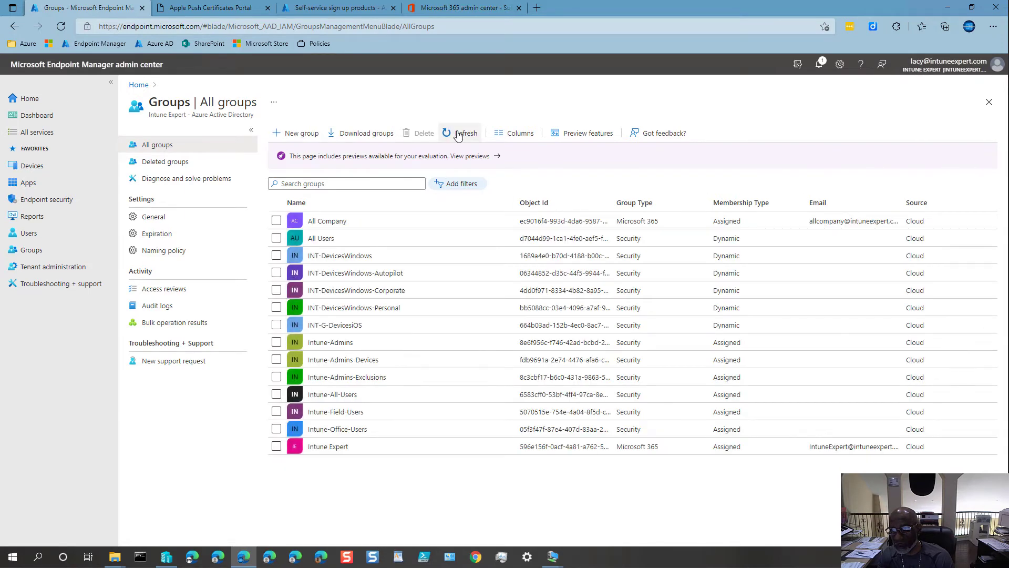
{"action": "left_click", "coordinate": [356, 327]}
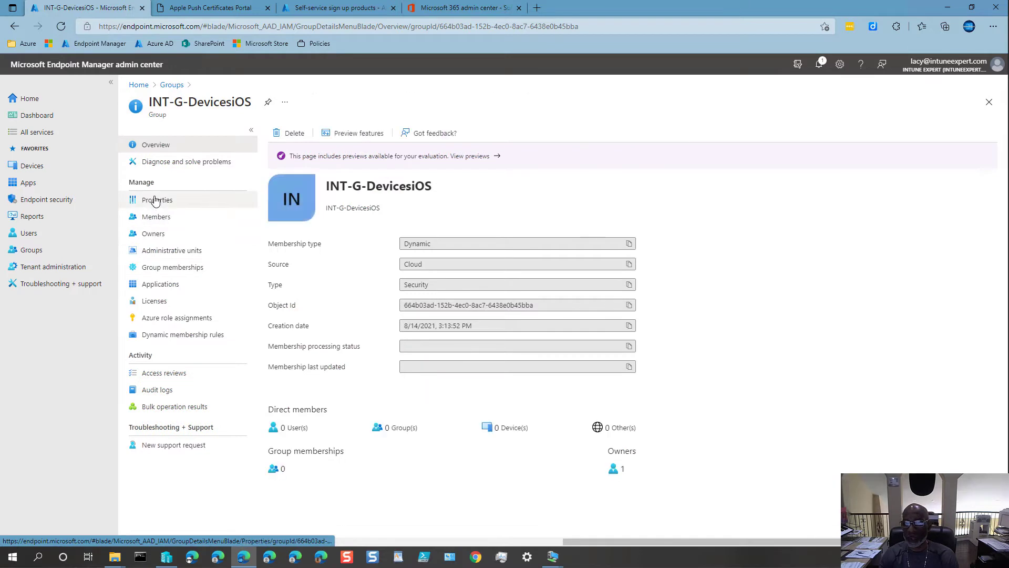
{"action": "left_click", "coordinate": [150, 199]}
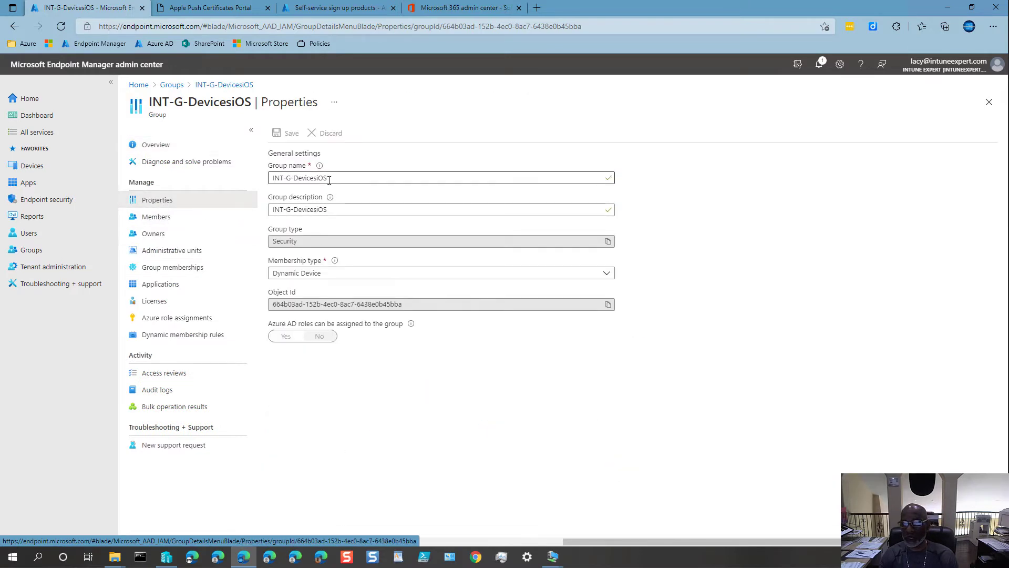
{"action": "left_click", "coordinate": [341, 209]}
{"action": "key", "text": "ctrl+Left"}
{"action": "key", "text": "ctrl+Left"}
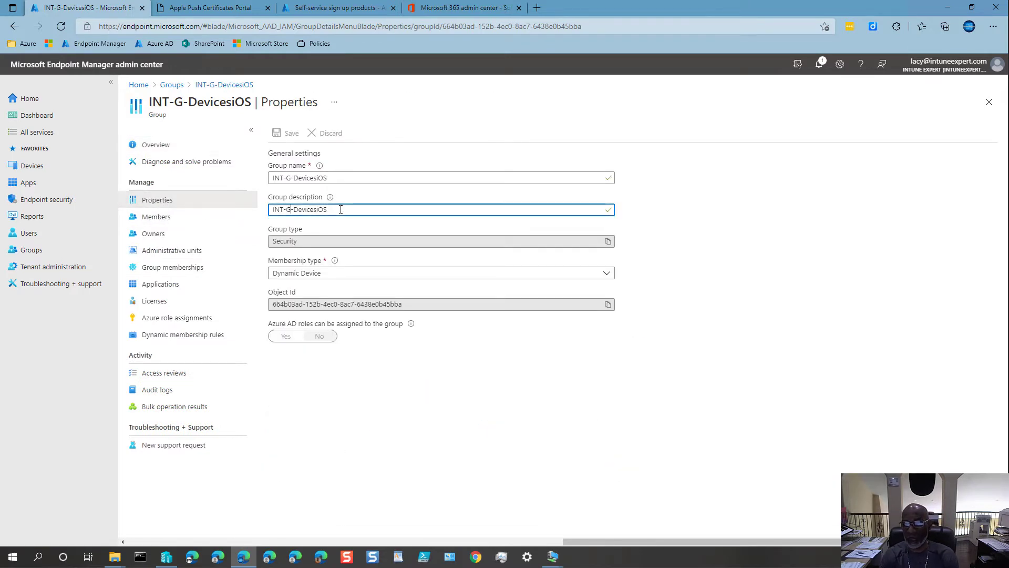
{"action": "key", "text": "Delete"}
{"action": "key", "text": "Delete"}
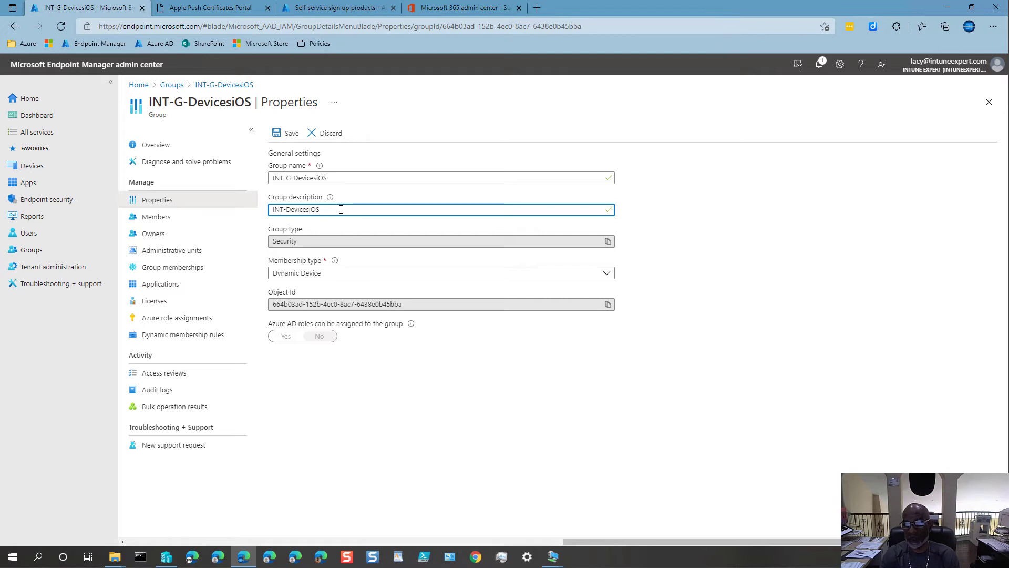
- Rename the group as INT-DevicesiOS and save its properties
{"action": "left_click", "coordinate": [285, 178]}
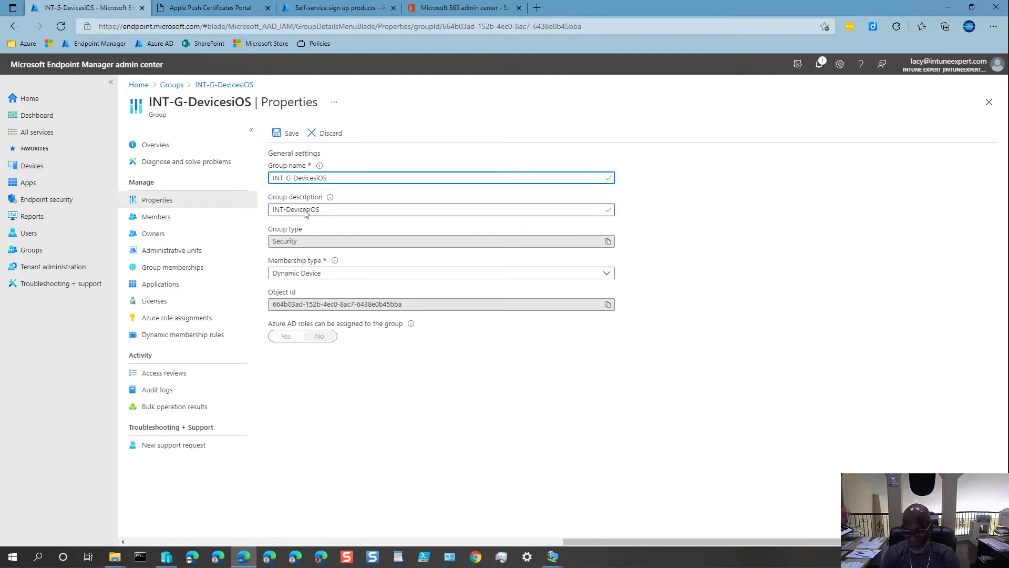
{"action": "key", "text": "Delete"}
{"action": "key", "text": "Delete"}
{"action": "left_click", "coordinate": [276, 136]}
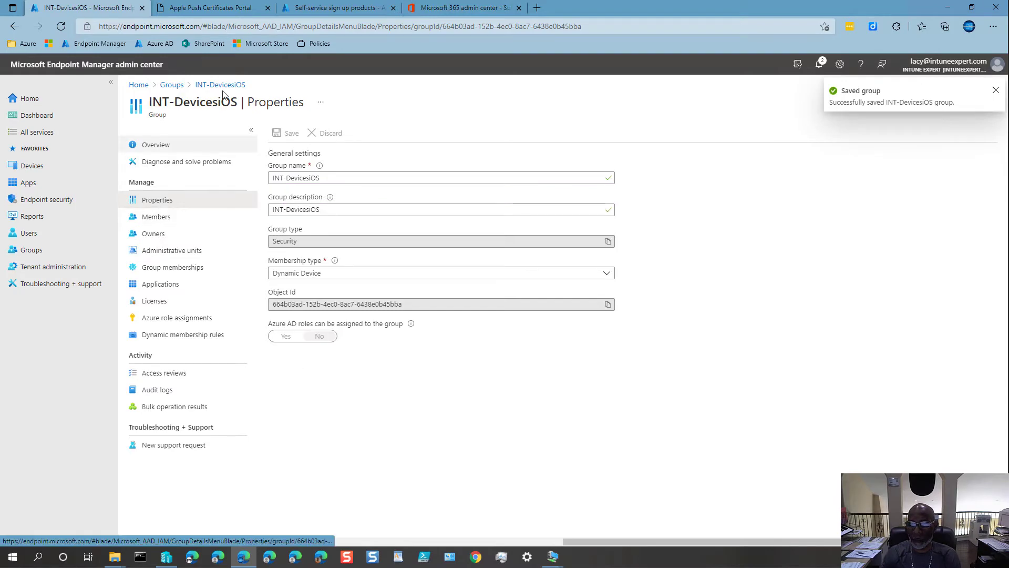
- Start another new security group from the group list, name it INT-DevicesiOS-BYOD and copy that name
{"action": "left_click", "coordinate": [176, 87]}
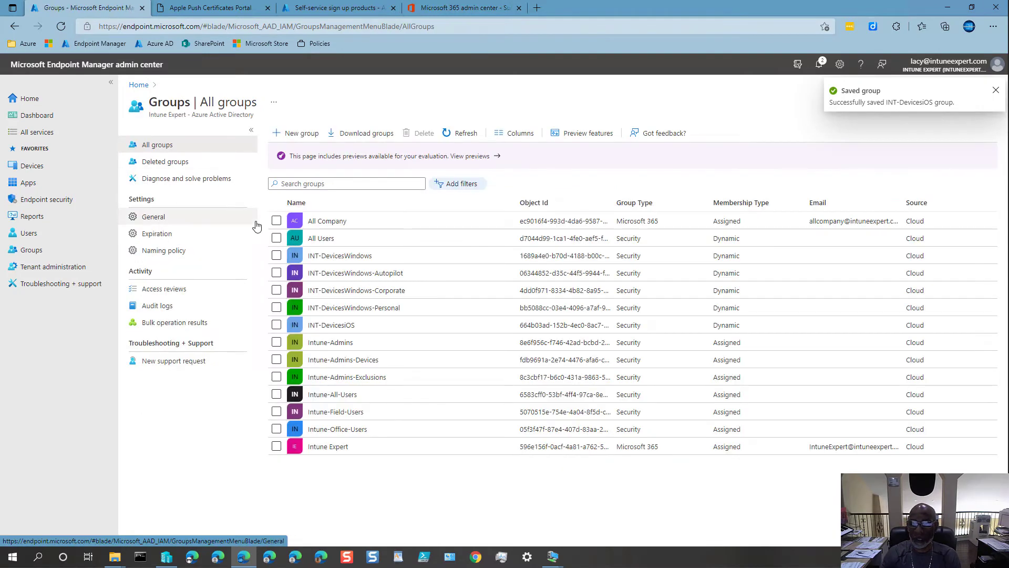
{"action": "left_click", "coordinate": [298, 135]}
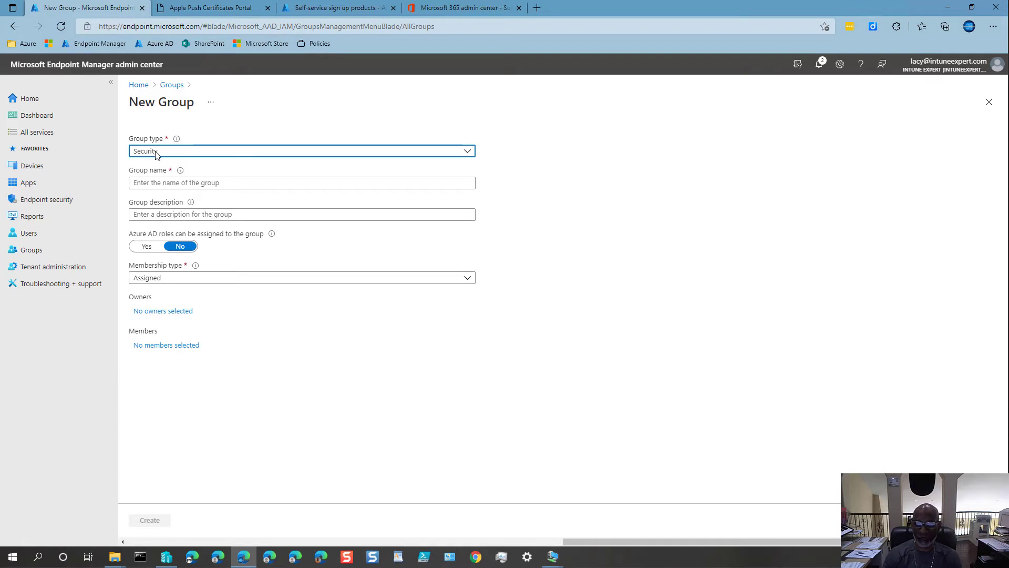
{"action": "left_click", "coordinate": [162, 183]}
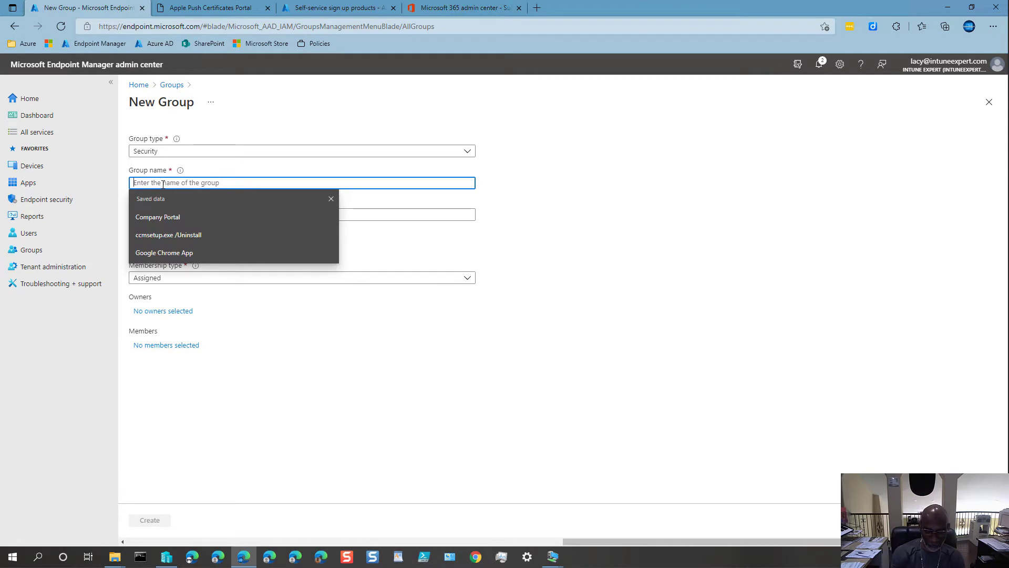
{"action": "type", "text": "INT-D"}
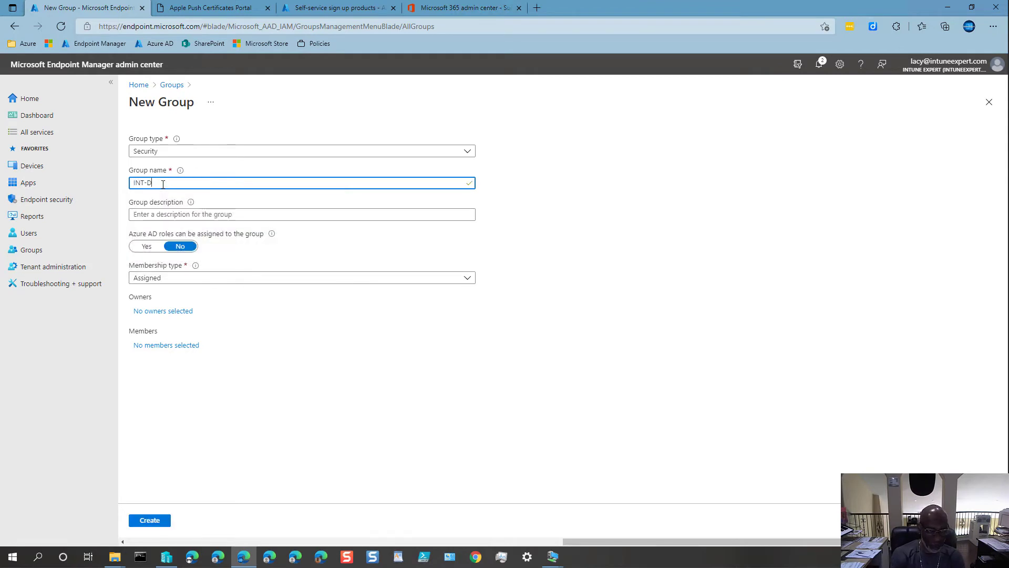
{"action": "type", "text": "evicesiOS"}
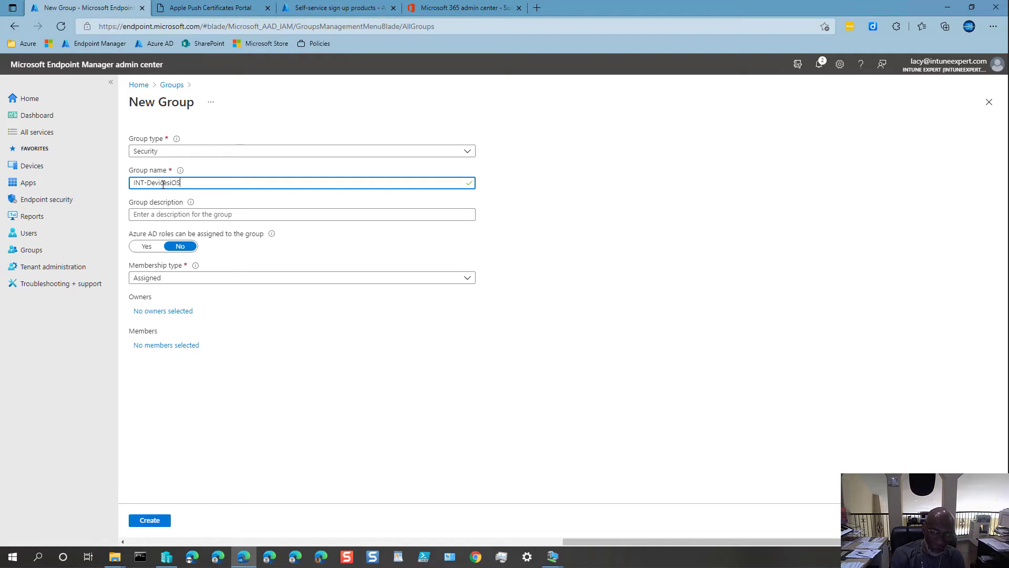
{"action": "type", "text": "-"}
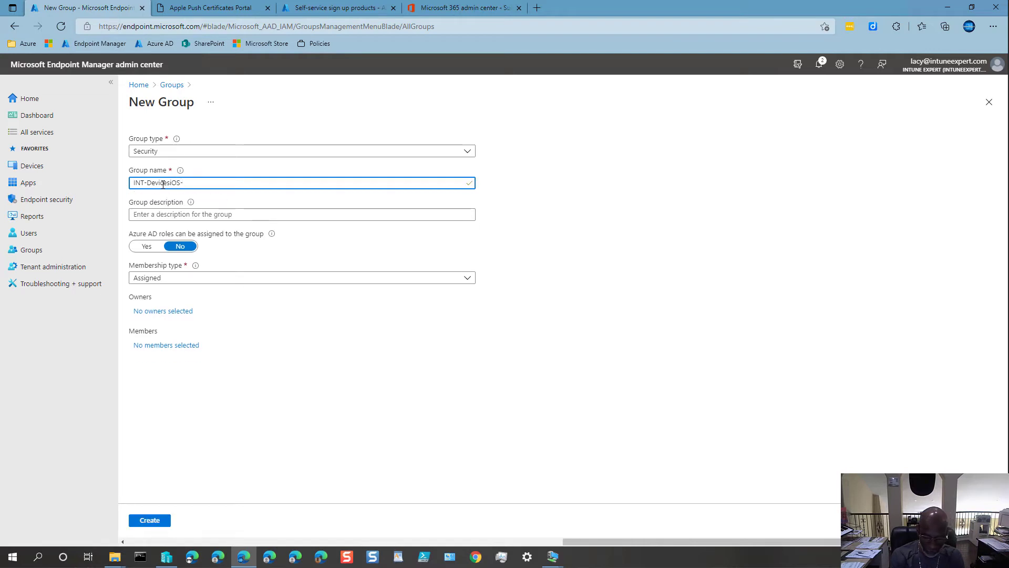
{"action": "type", "text": "BYOD"}
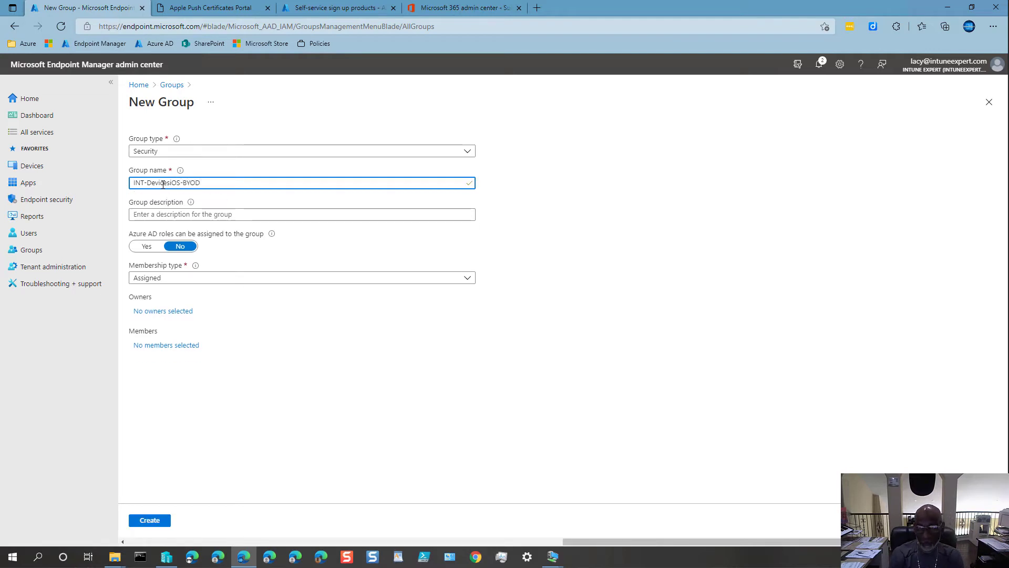
{"action": "key", "text": "ctrl+a"}
{"action": "key", "text": "ctrl+c"}
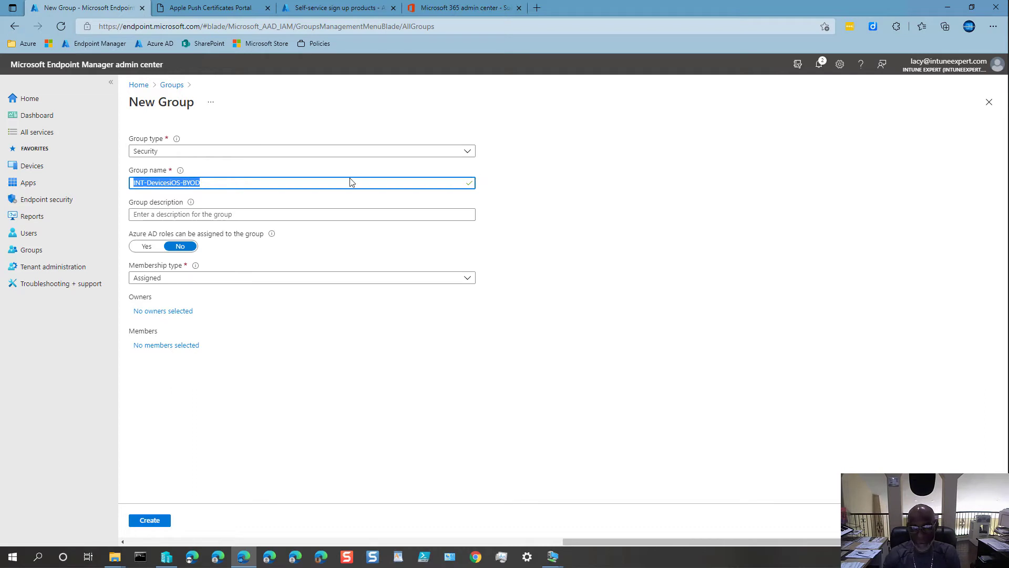
- Enter INT-DevicesiOS-BYOD as the group description and add the signed-in administrator as the group's owner
{"action": "left_click", "coordinate": [251, 214]}
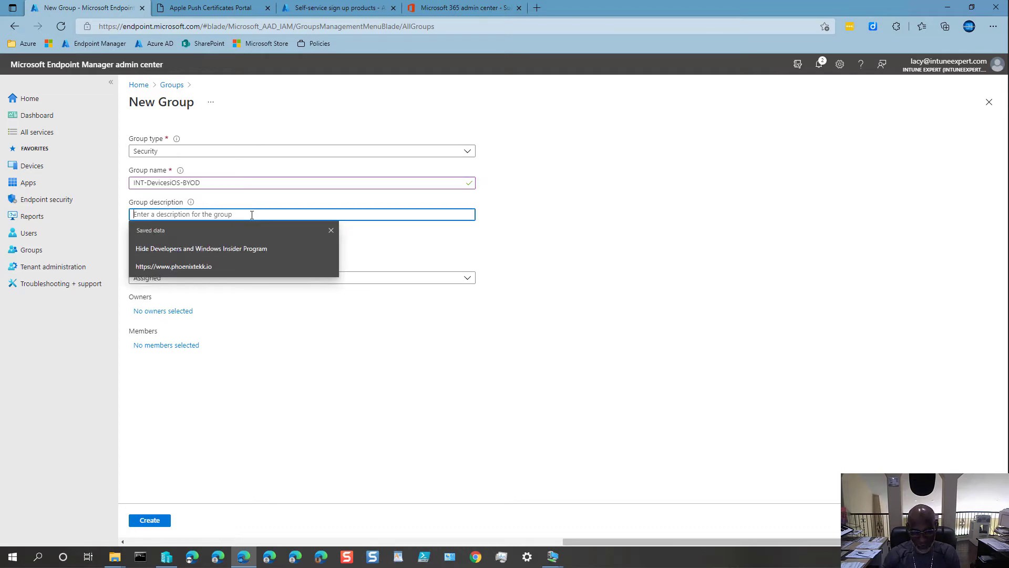
{"action": "key", "text": "ctrl+v"}
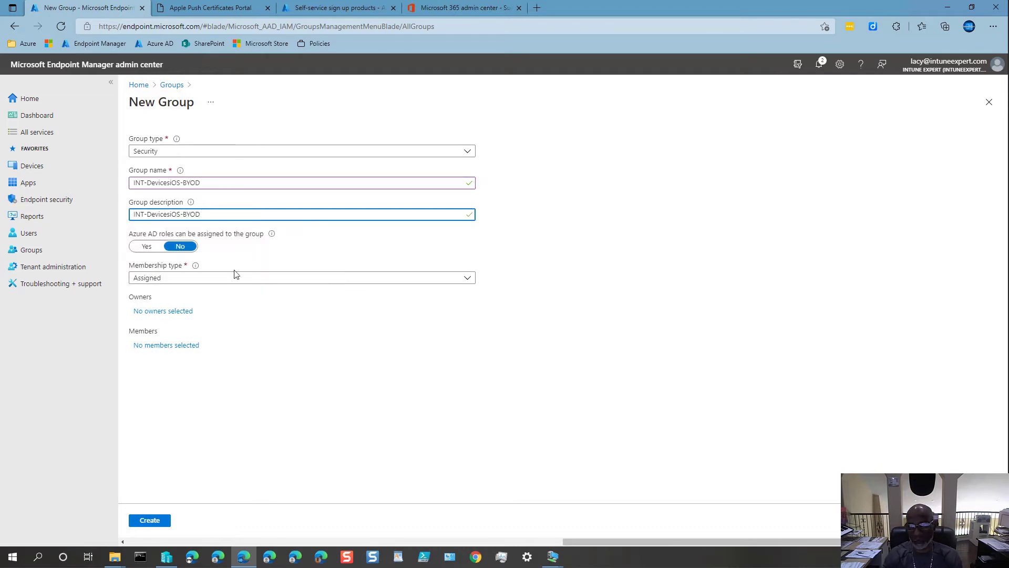
{"action": "left_click", "coordinate": [169, 311]}
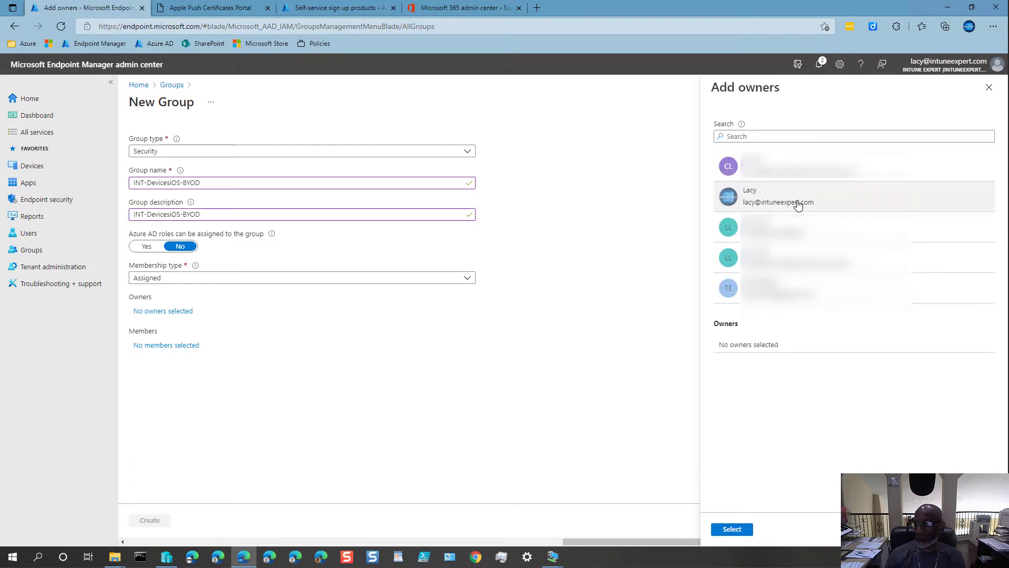
{"action": "left_click", "coordinate": [795, 200]}
{"action": "left_click", "coordinate": [730, 529]}
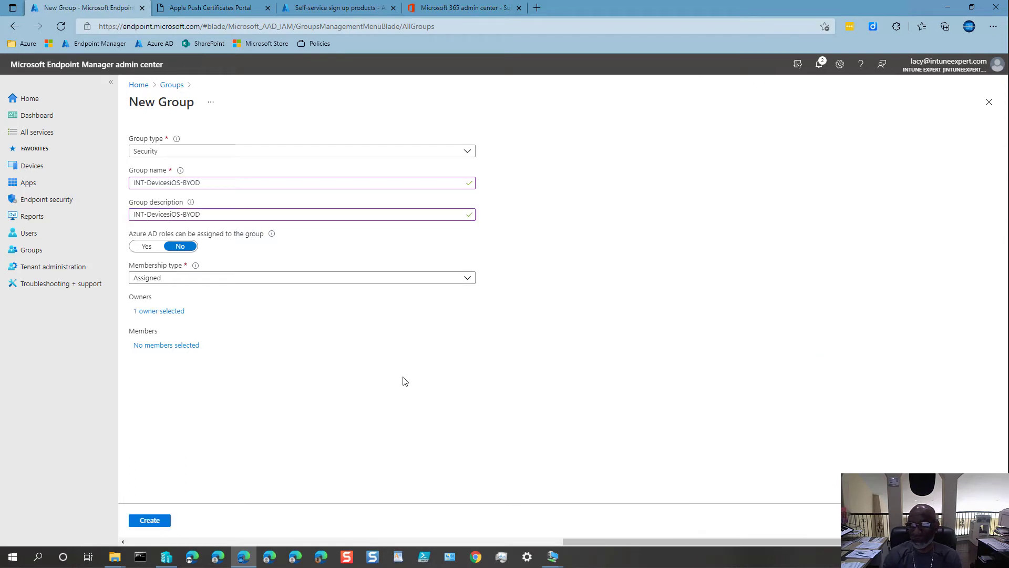
- Set Dynamic Device membership with the rule syntax (device.deviceOSType -contains "iPhone" -or device.deviceOSType -contains "iPad") -and (device.deviceOwnership -contains "Personal")
{"action": "left_click", "coordinate": [165, 279]}
{"action": "left_click", "coordinate": [166, 327]}
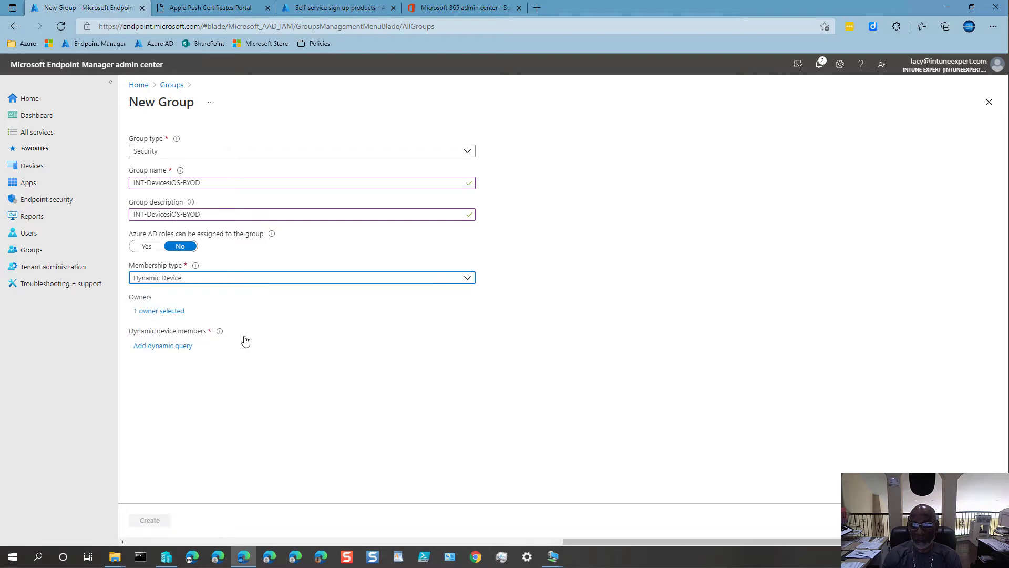
{"action": "left_click", "coordinate": [159, 349]}
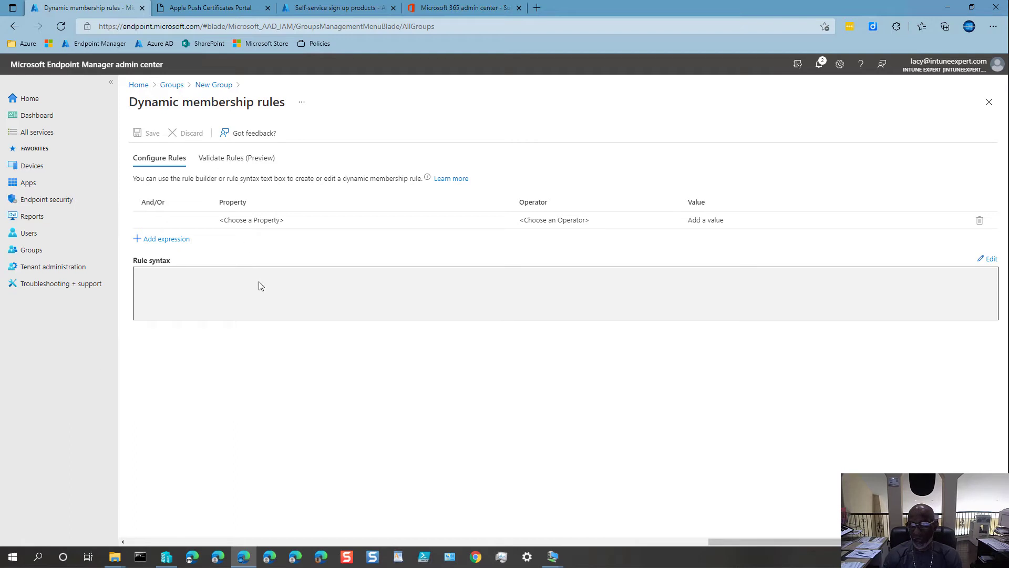
{"action": "left_click", "coordinate": [992, 263]}
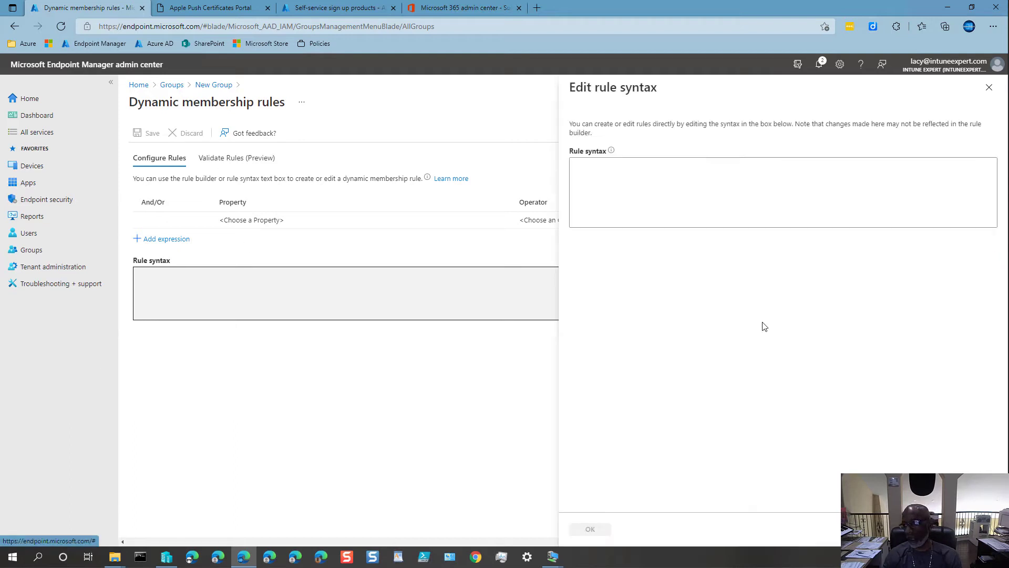
{"action": "left_click", "coordinate": [645, 171]}
{"action": "right_click", "coordinate": [645, 171]}
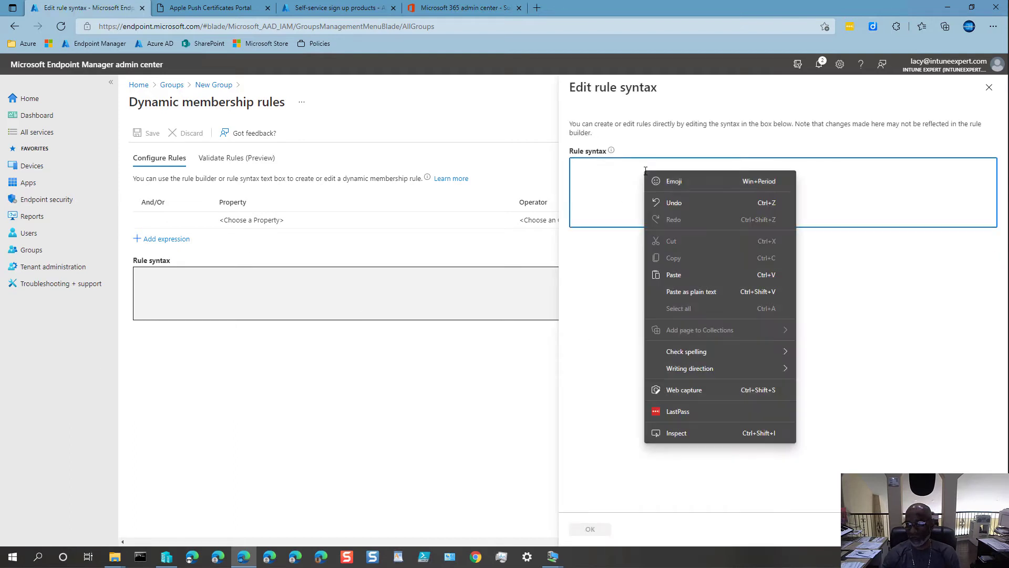
{"action": "left_click", "coordinate": [706, 294]}
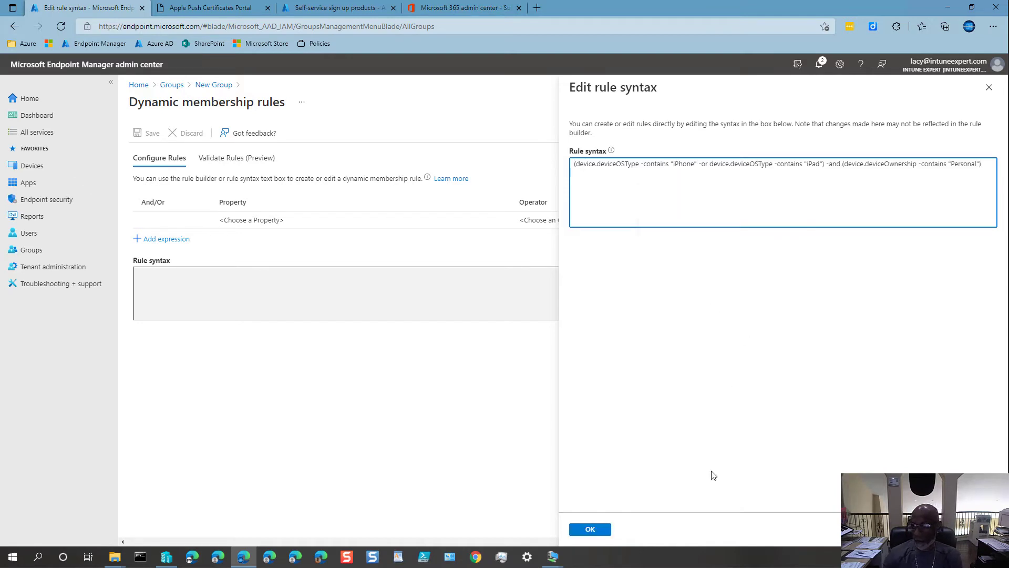
{"action": "left_click", "coordinate": [590, 530]}
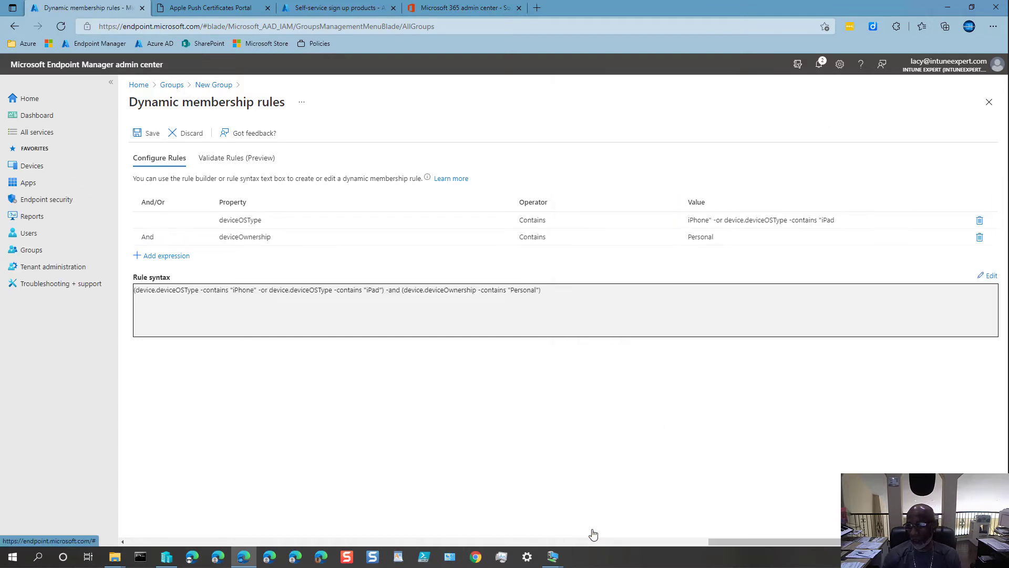
- Review the deviceOSType and deviceOwnership expressions, save the personal-device rule and create the INT-DevicesiOS-BYOD group
{"action": "left_click", "coordinate": [253, 225]}
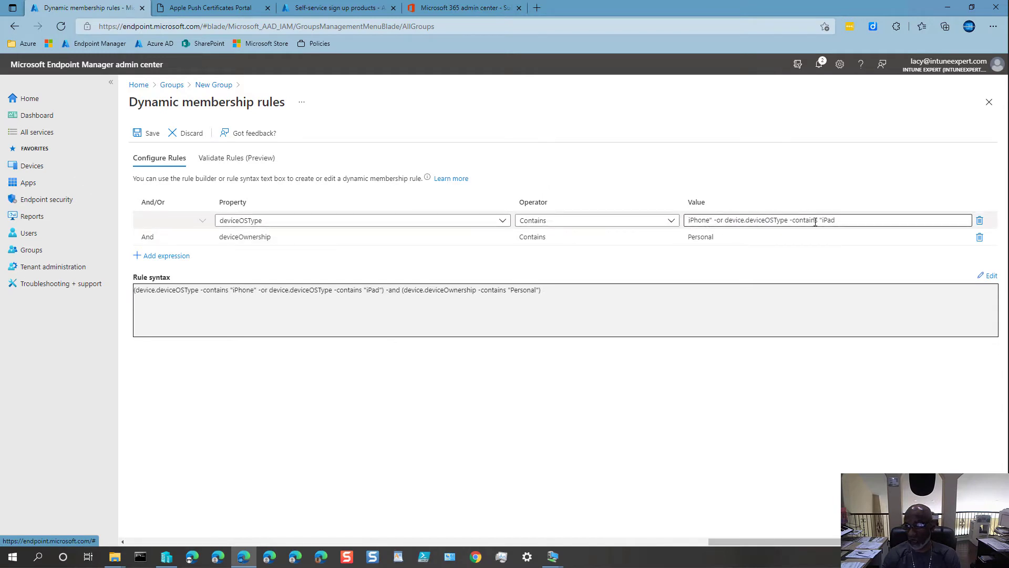
{"action": "left_click", "coordinate": [249, 239]}
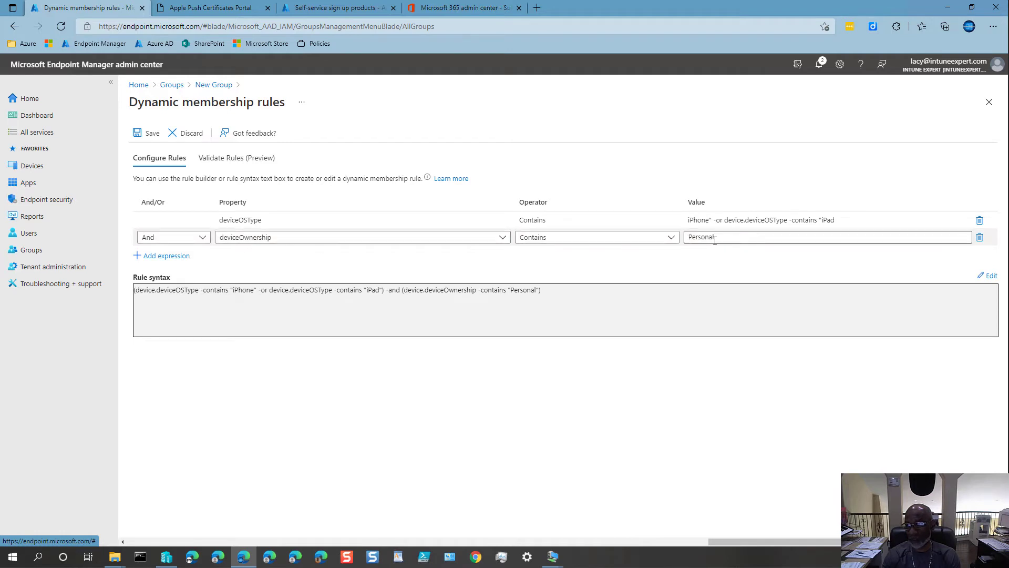
{"action": "left_click", "coordinate": [683, 368]}
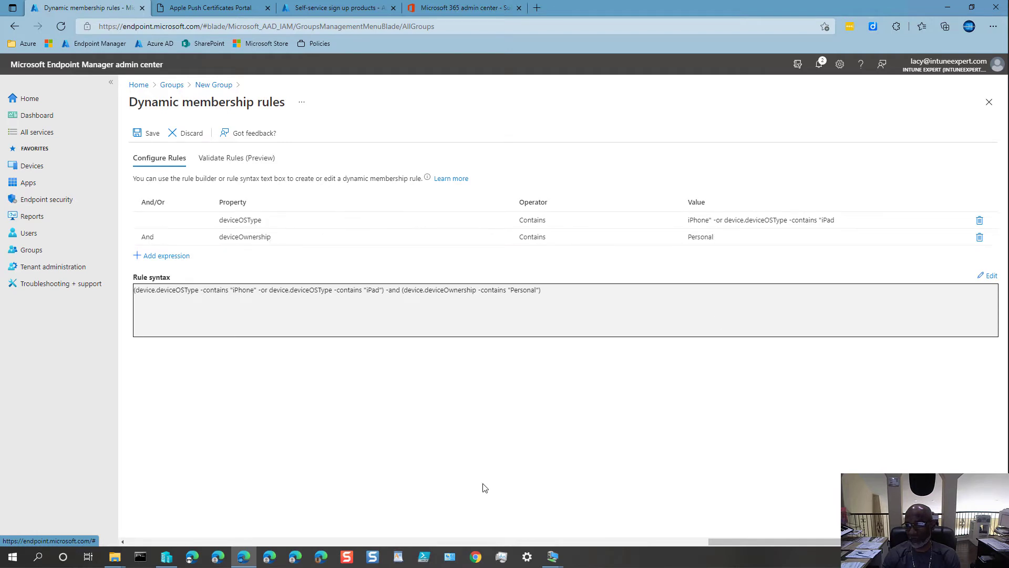
{"action": "left_click", "coordinate": [153, 133]}
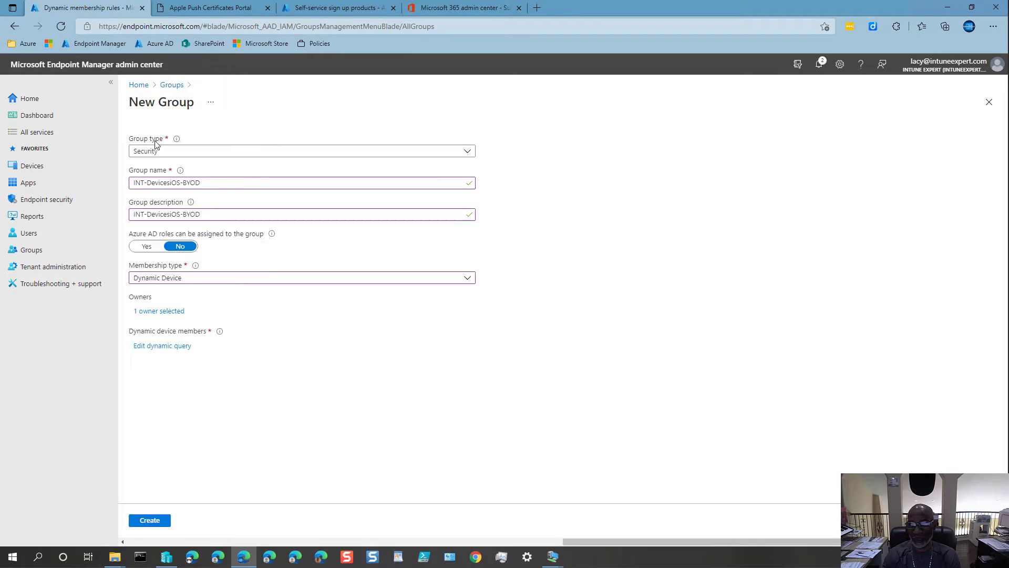
{"action": "left_click", "coordinate": [150, 520]}
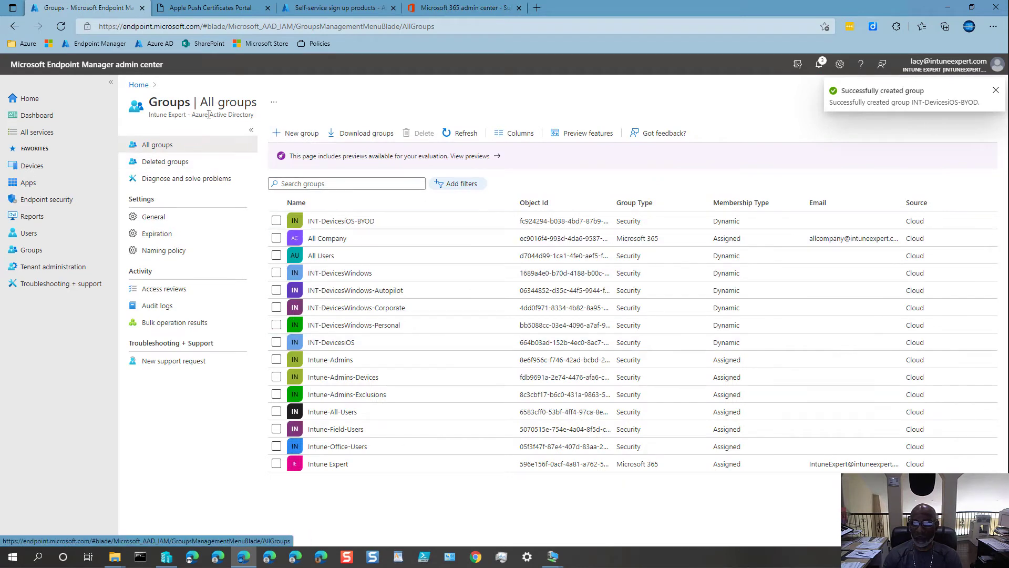
- Start another new security group with Dynamic Device membership and add the signed-in administrator as its owner
{"action": "left_click", "coordinate": [296, 133]}
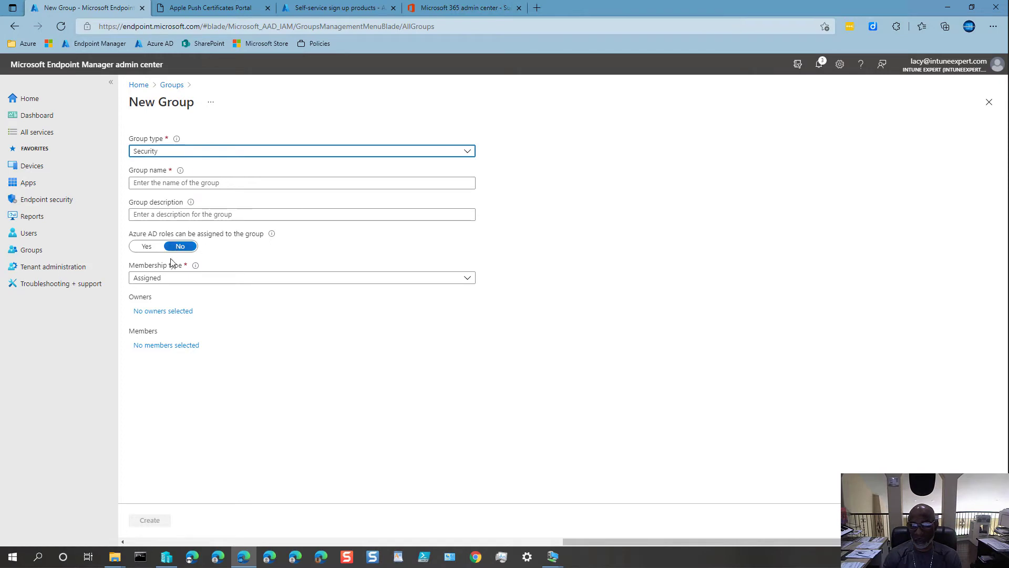
{"action": "left_click", "coordinate": [167, 282]}
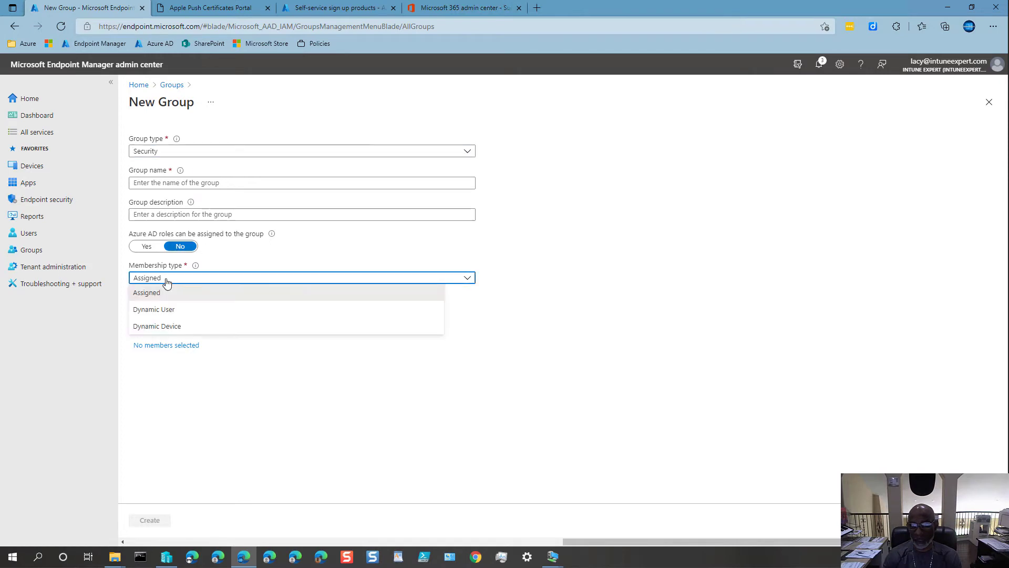
{"action": "left_click", "coordinate": [165, 326]}
{"action": "left_click", "coordinate": [158, 312]}
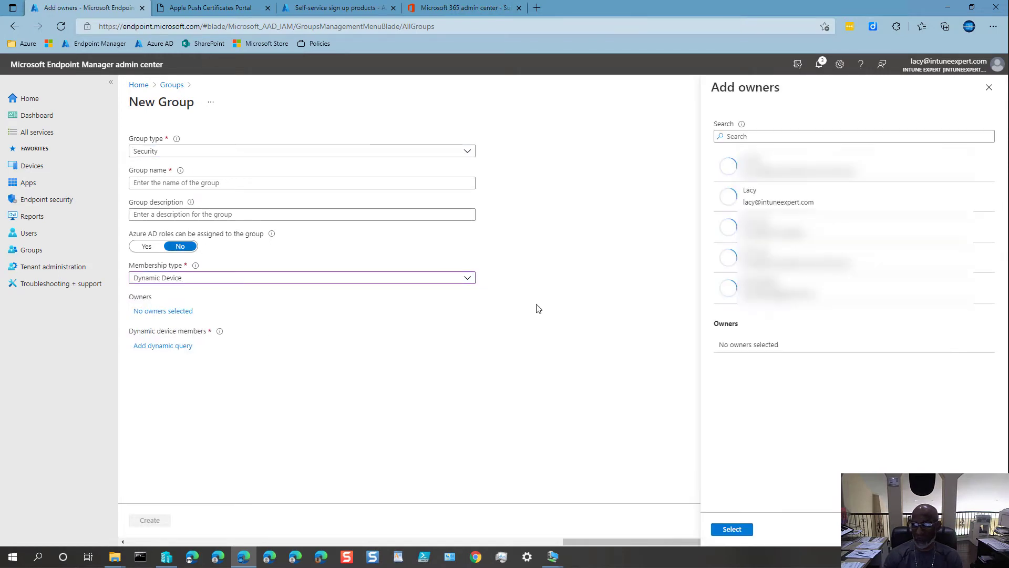
{"action": "left_click", "coordinate": [777, 199]}
{"action": "left_click", "coordinate": [733, 530]}
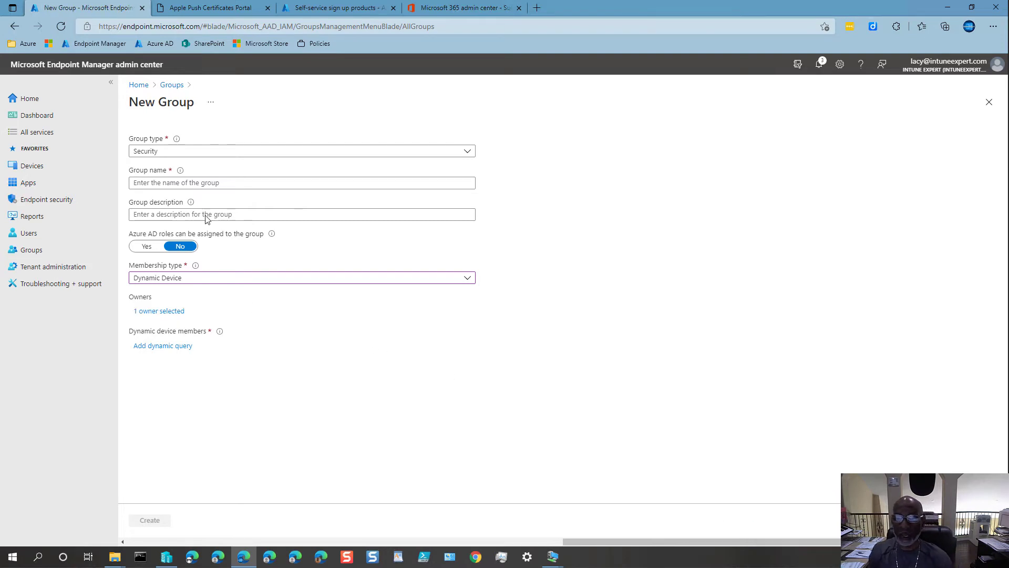
{"action": "left_click", "coordinate": [191, 183]}
{"action": "type", "text": "INT"}
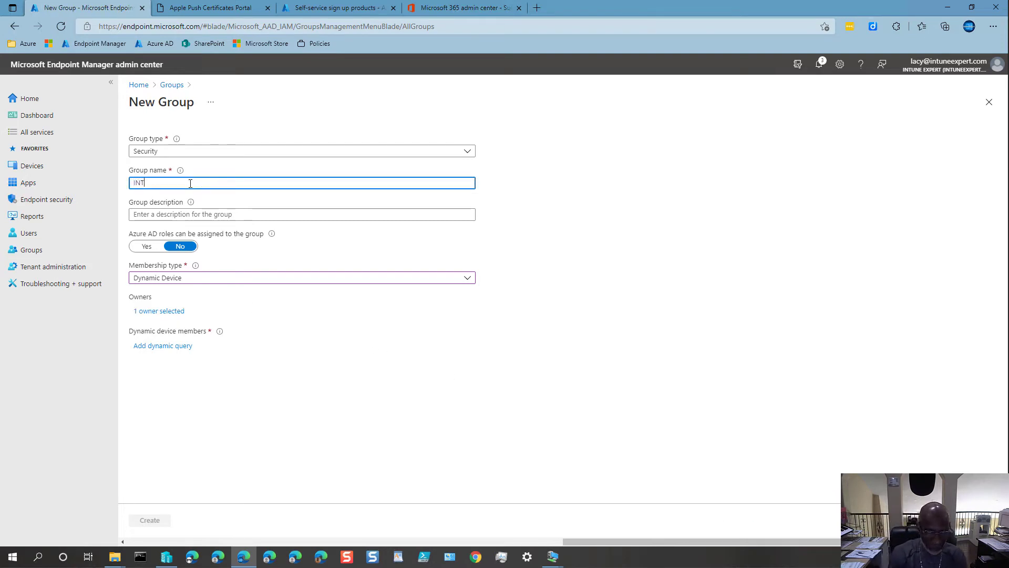
{"action": "key", "text": "BackSpace"}
{"action": "key", "text": "BackSpace"}
{"action": "key", "text": "BackSpace"}
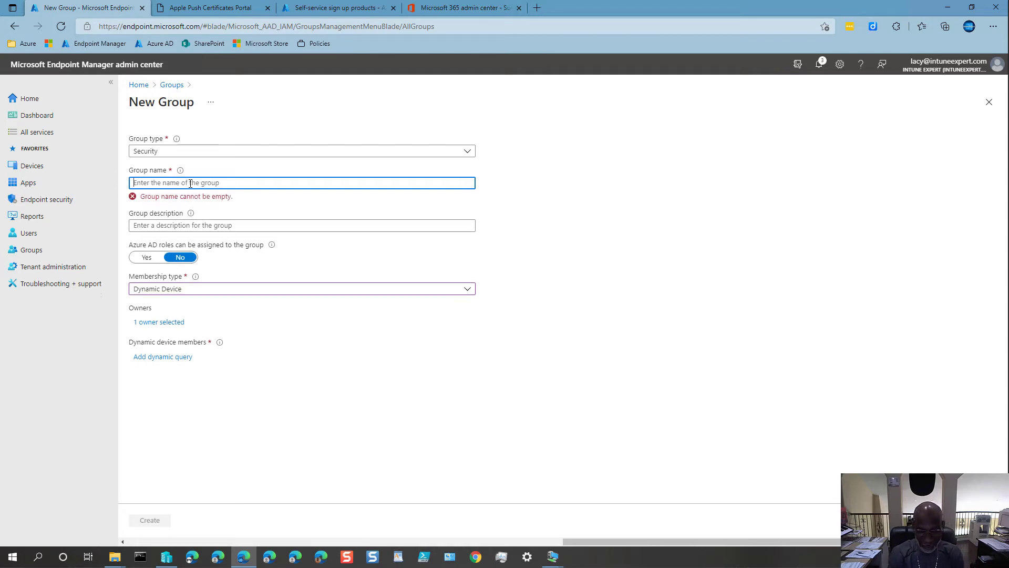
{"action": "key", "text": "ctrl+v"}
{"action": "key", "text": "ctrl+a"}
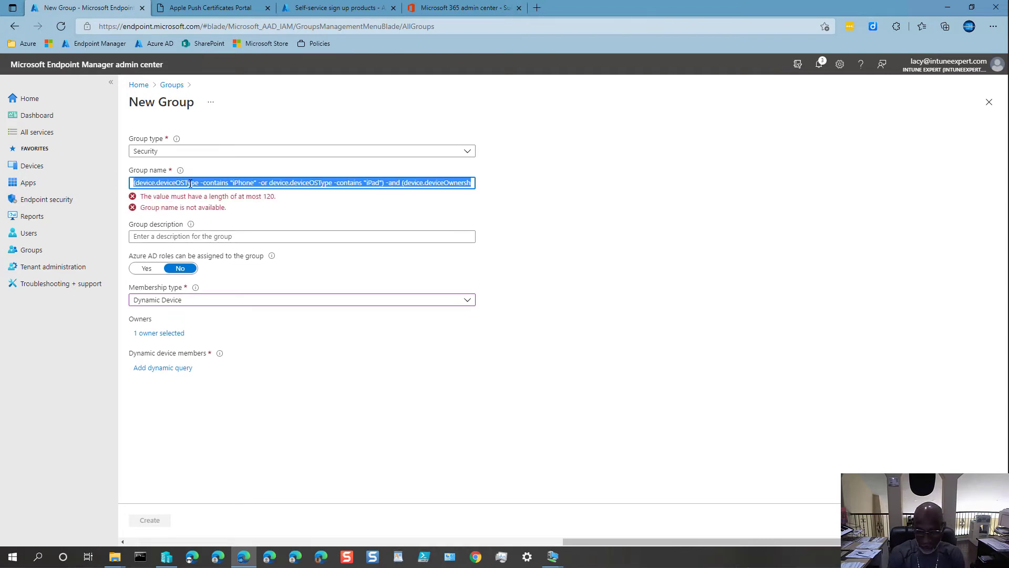
{"action": "key", "text": "BackSpace"}
- Name the group INT-DevicesiOS-CORP and copy that name into the group description
{"action": "type", "text": "INT-"}
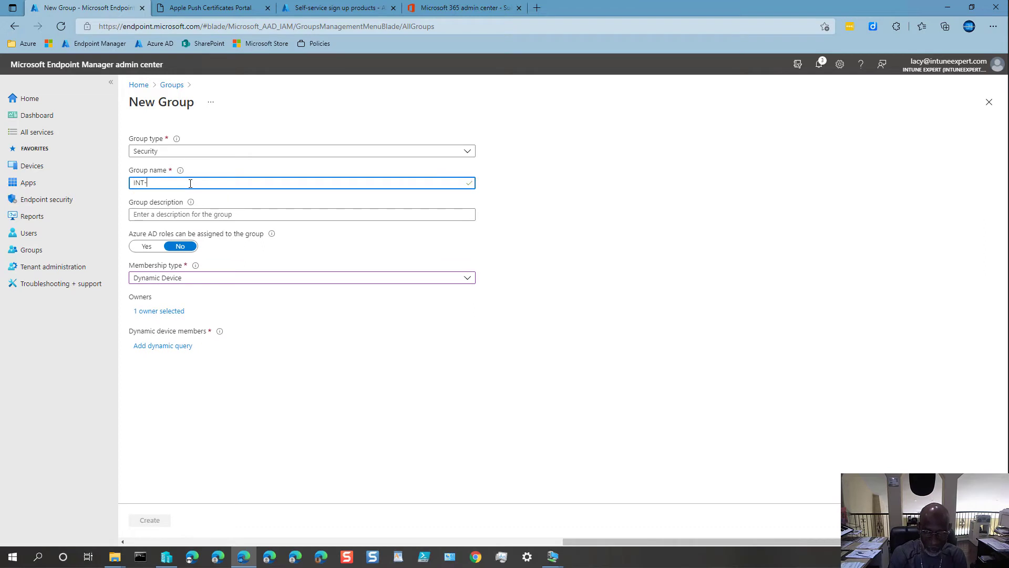
{"action": "type", "text": "Devices"}
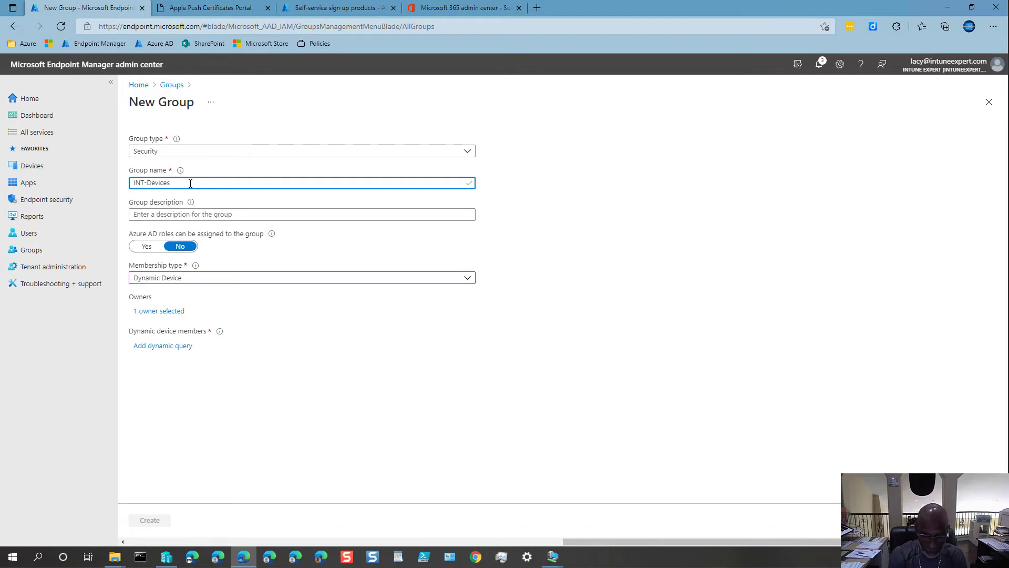
{"action": "type", "text": "iOS-"}
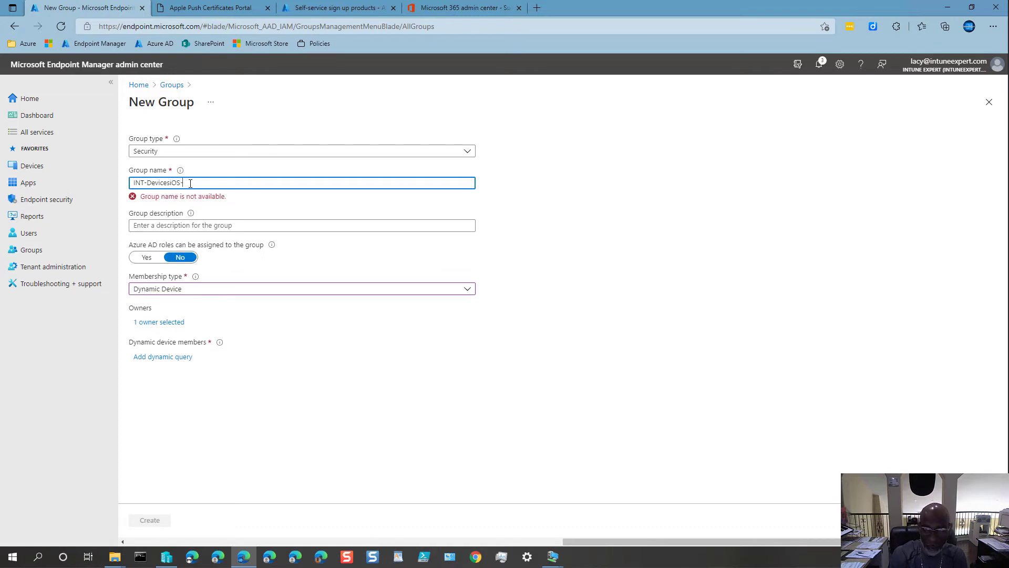
{"action": "key", "text": "Caps_Lock"}
{"action": "type", "text": "CORP"}
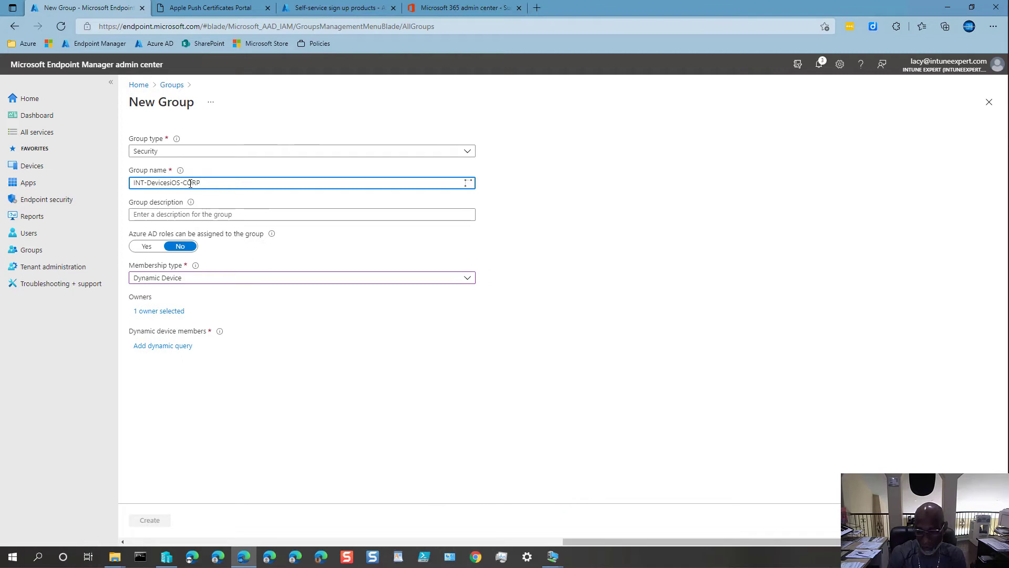
{"action": "key", "text": "ctrl+a"}
{"action": "key", "text": "ctrl+c"}
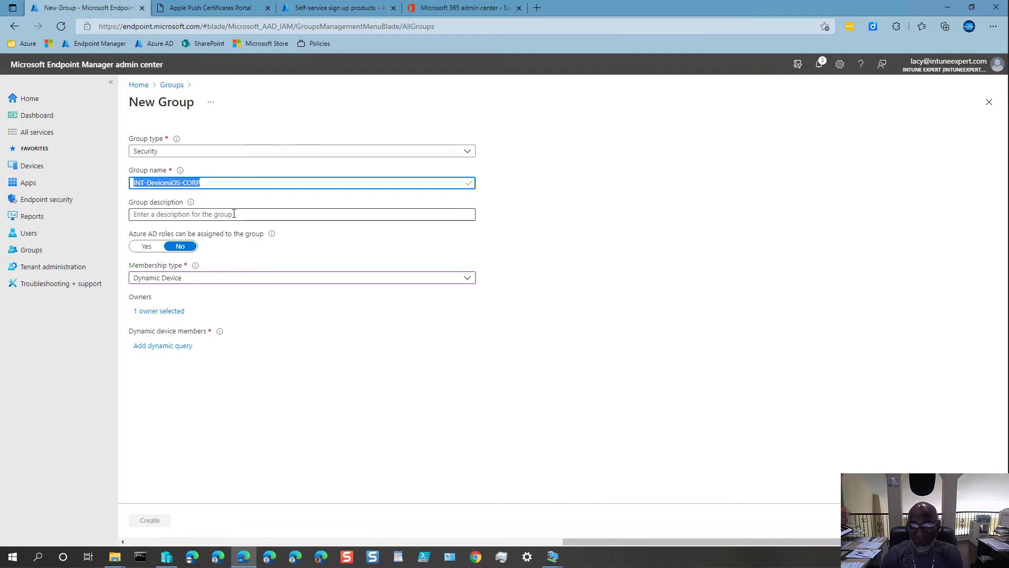
{"action": "left_click", "coordinate": [234, 214]}
{"action": "key", "text": "ctrl+v"}
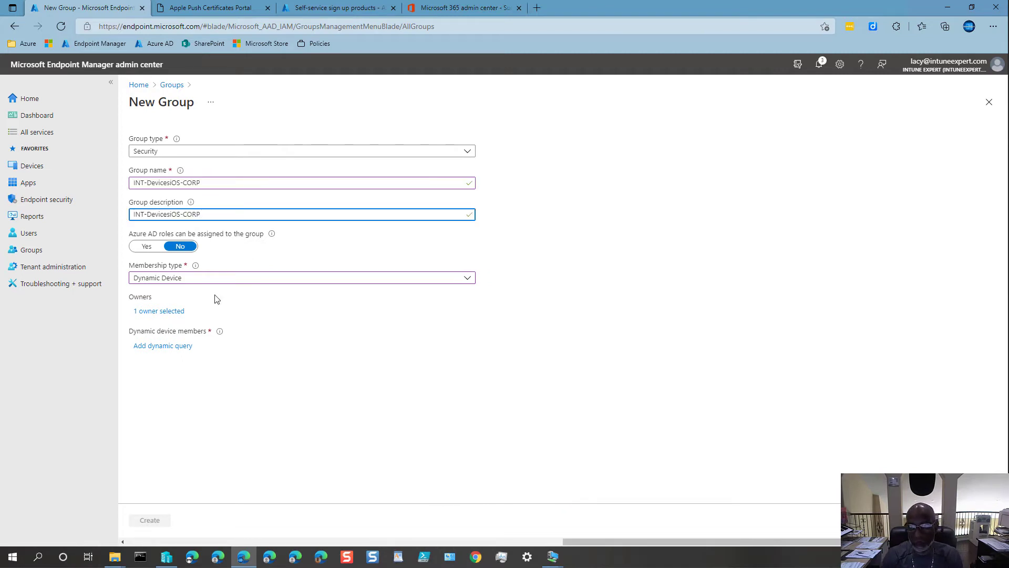
- Add a dynamic query with the rule syntax (device.deviceOSType -contains "iPhone" -or device.deviceOSType -contains "iPad") -and (device.deviceOwnership -contains "Company")
{"action": "left_click", "coordinate": [169, 347]}
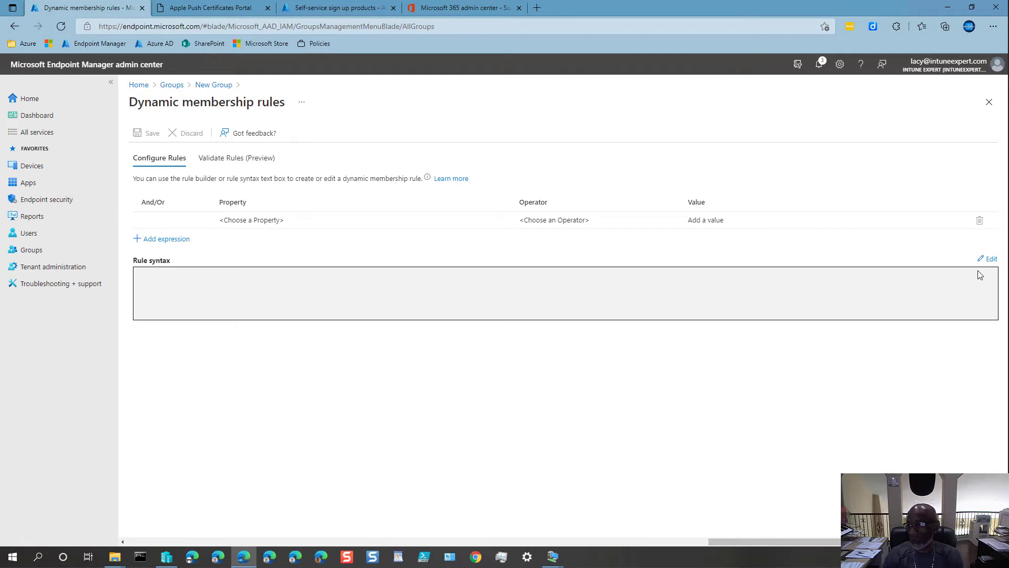
{"action": "left_click", "coordinate": [991, 259]}
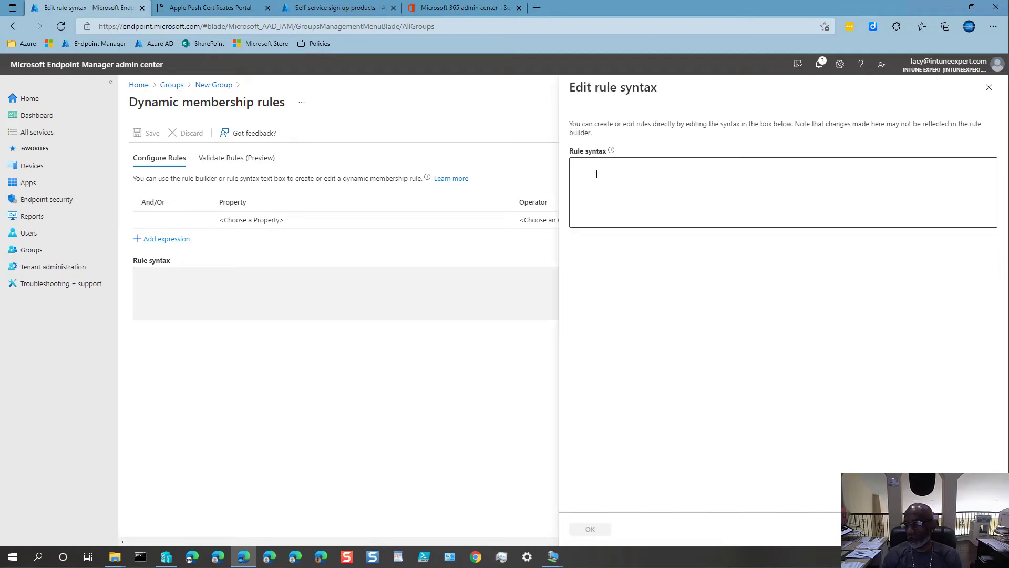
{"action": "right_click", "coordinate": [597, 174]}
{"action": "left_click", "coordinate": [645, 291]}
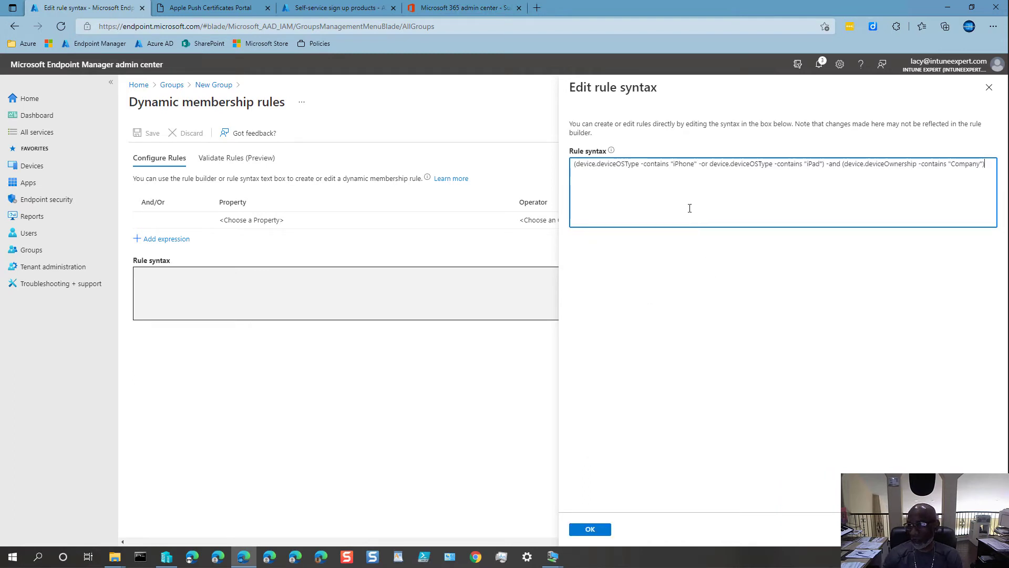
{"action": "left_click", "coordinate": [585, 530]}
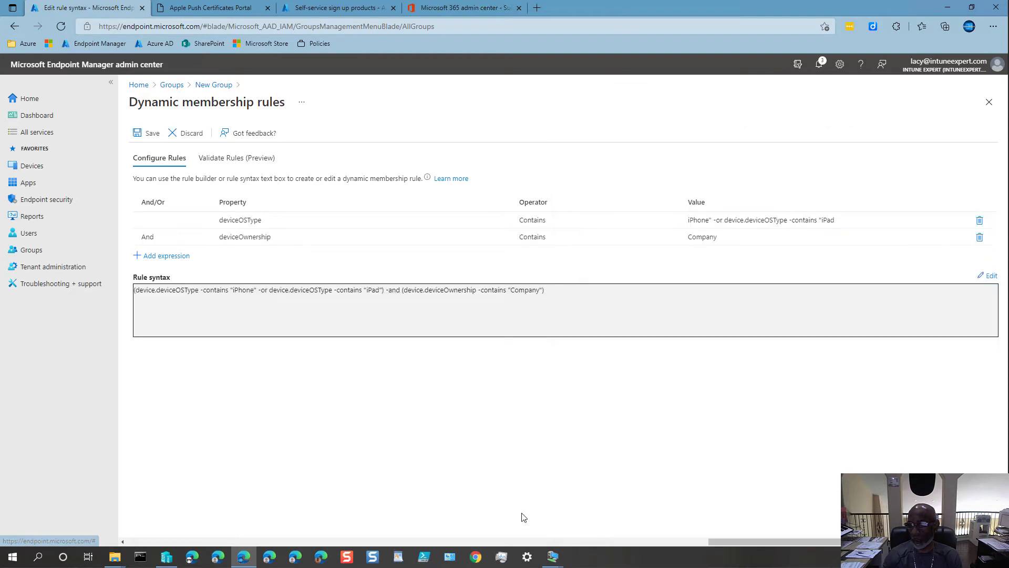
- Review both expressions of the company-owned device rule, save it and create the INT-DevicesiOS-CORP group
{"action": "left_click", "coordinate": [274, 221]}
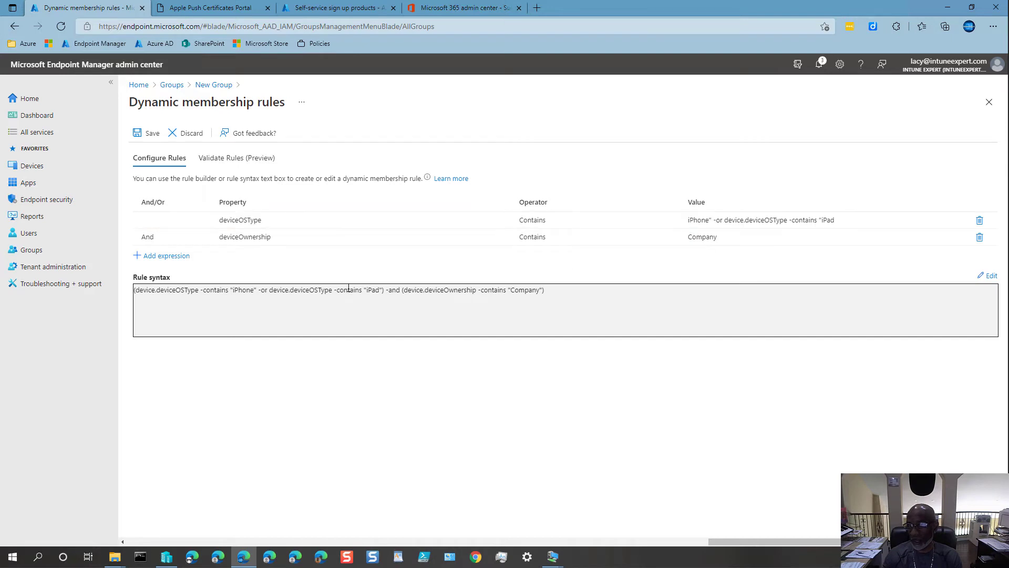
{"action": "left_click", "coordinate": [263, 239]}
{"action": "left_click", "coordinate": [151, 135]}
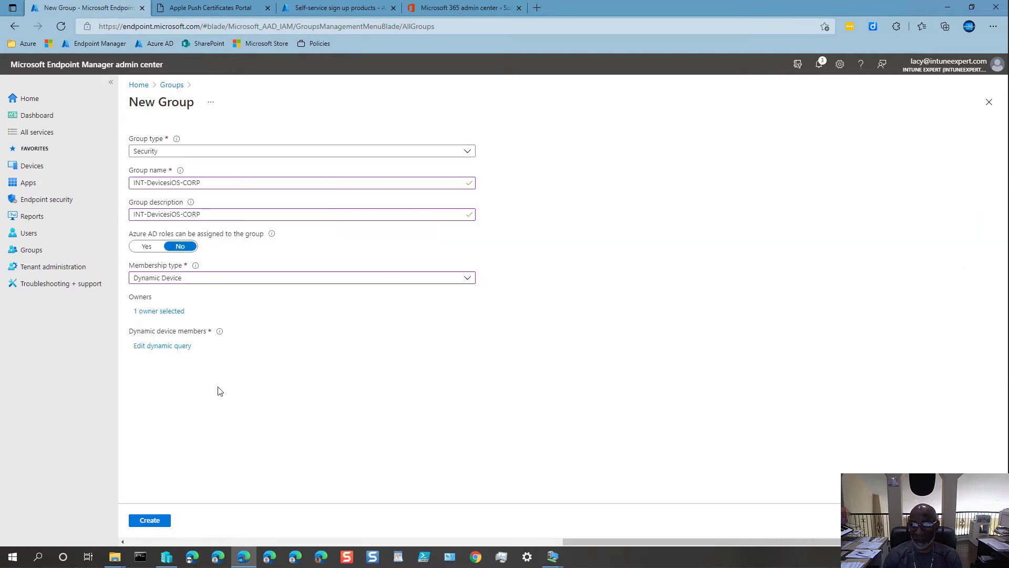
{"action": "left_click", "coordinate": [161, 520]}
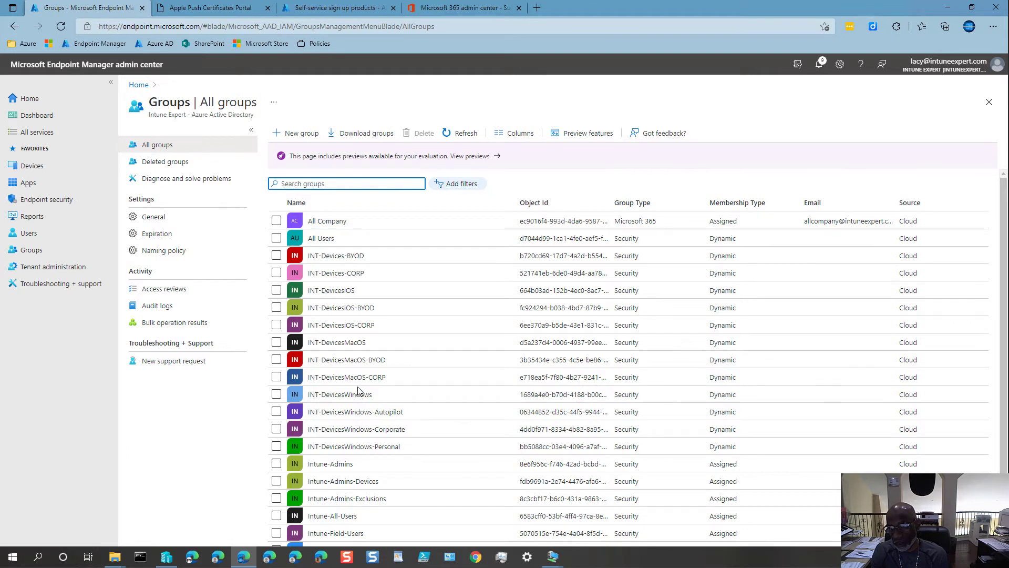
- Select the device groups from INT-DevicesMacOS-CORP through INT-Devices-BYOD in the list of all groups
{"action": "left_click", "coordinate": [277, 377]}
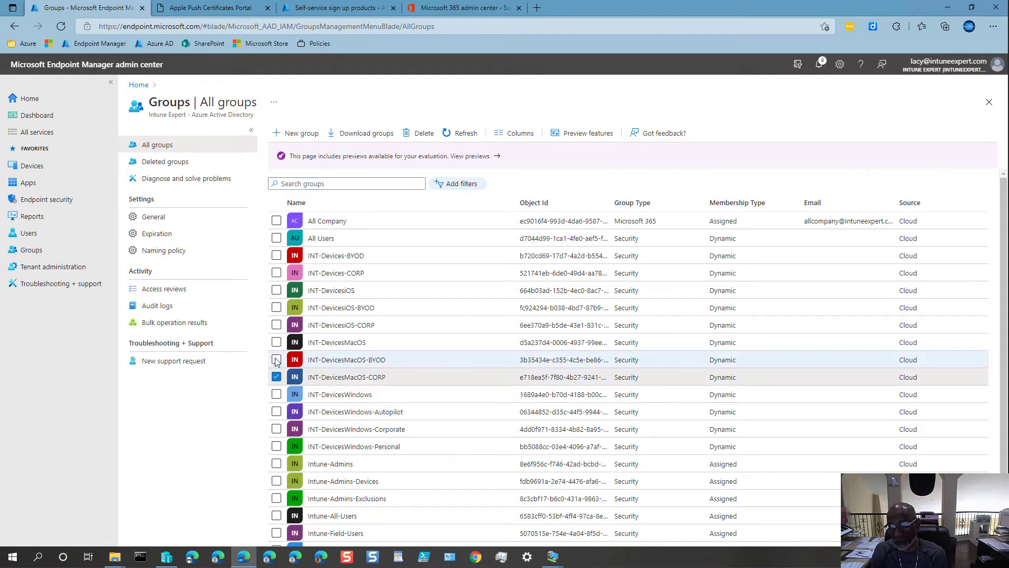
{"action": "left_click", "coordinate": [276, 360]}
{"action": "left_click", "coordinate": [276, 342]}
{"action": "left_click", "coordinate": [277, 325]}
{"action": "left_click", "coordinate": [276, 307]}
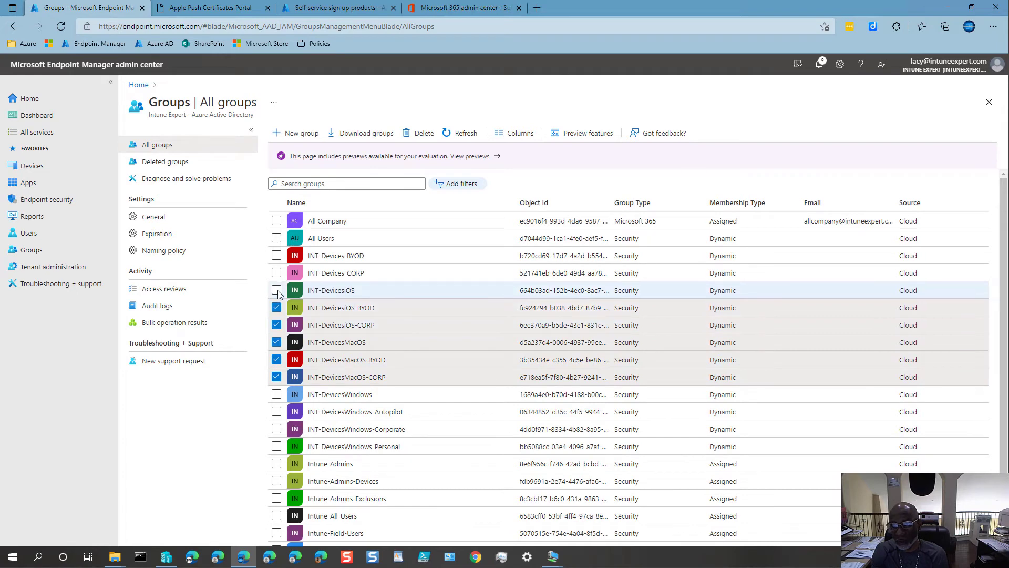
{"action": "left_click", "coordinate": [276, 290]}
{"action": "left_click", "coordinate": [277, 273]}
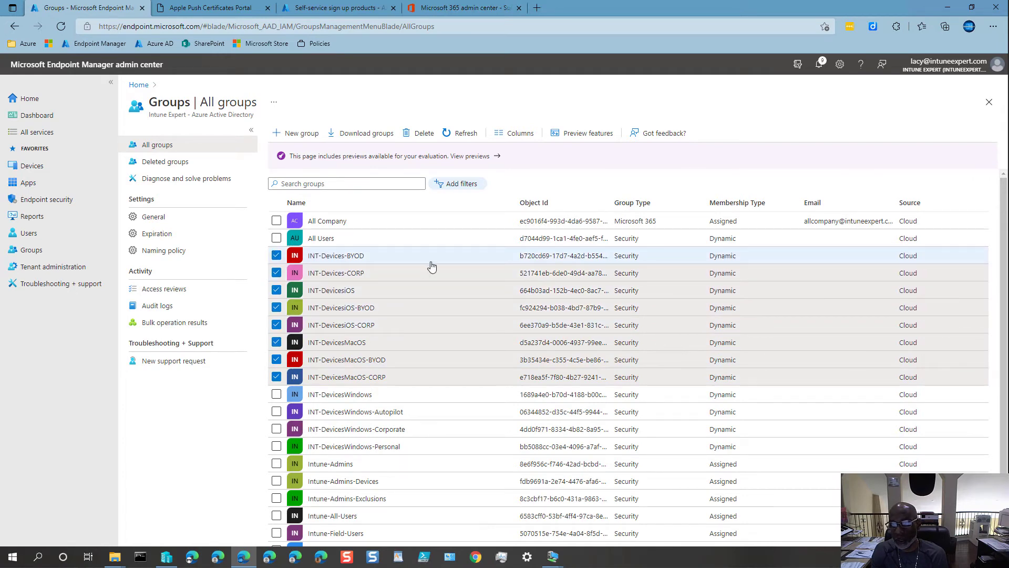
- Search all groups for int-d
{"action": "left_click", "coordinate": [338, 183]}
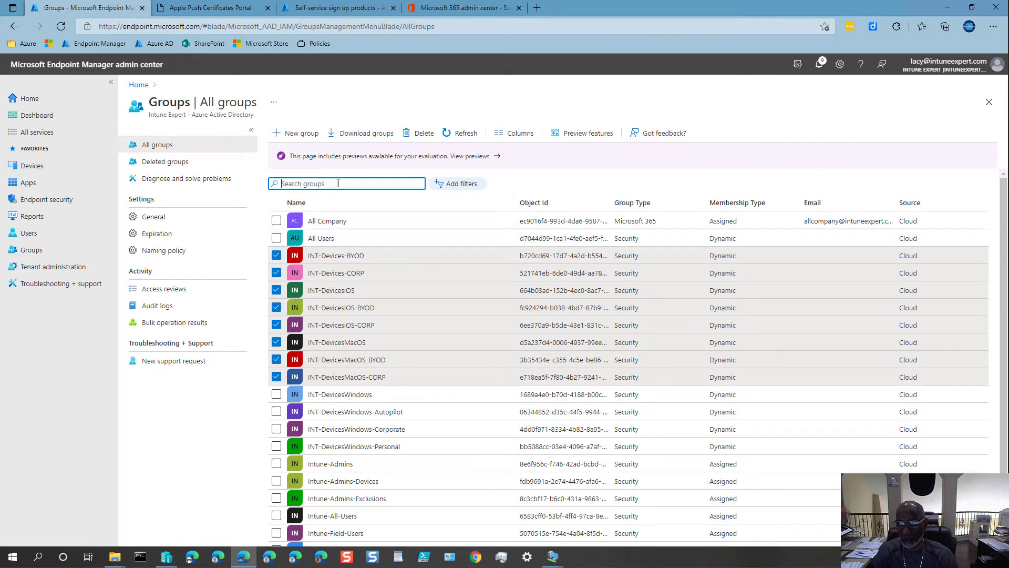
{"action": "type", "text": "int"}
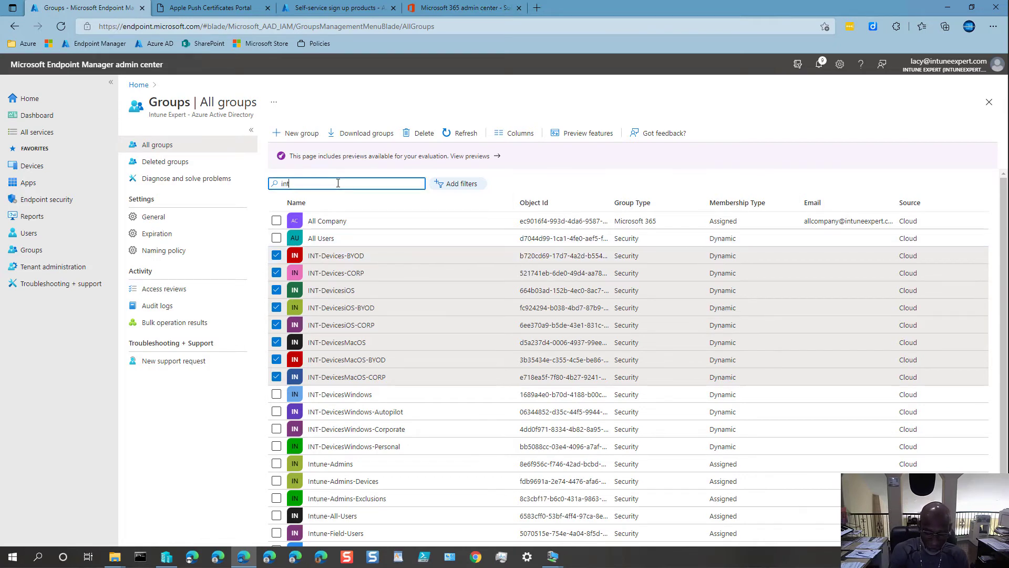
{"action": "type", "text": "-d"}
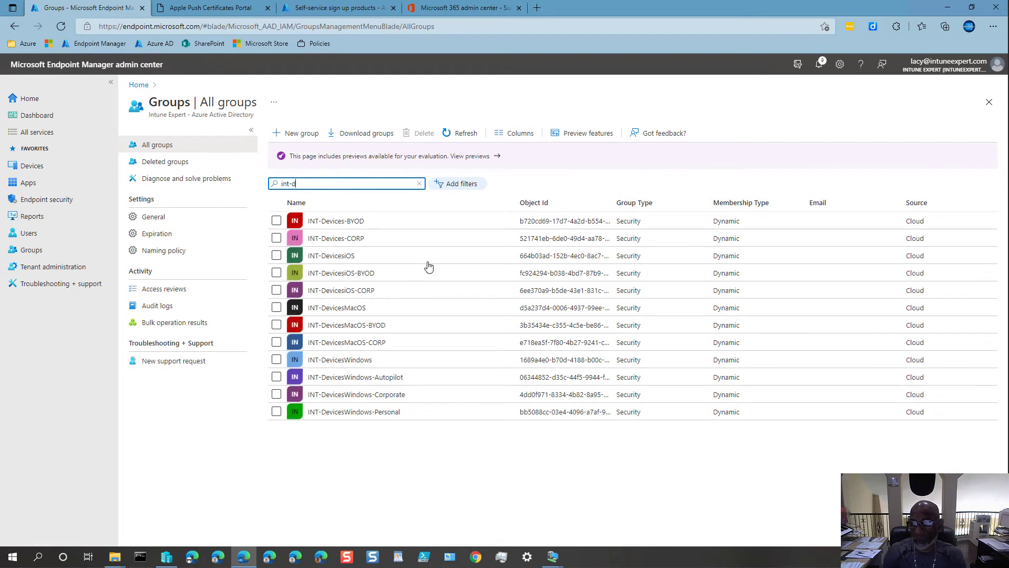
{"action": "left_click", "coordinate": [480, 494]}
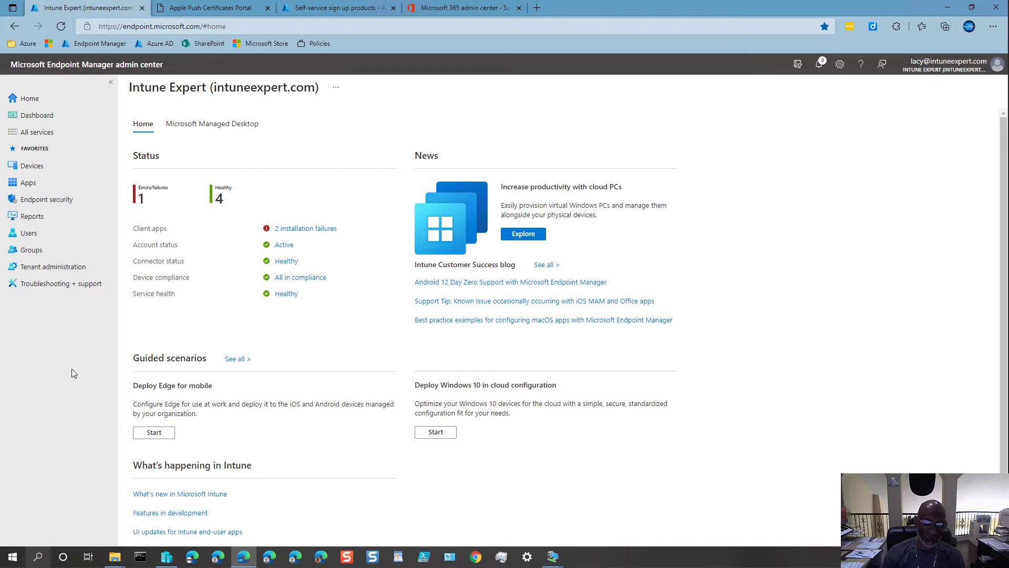
- Start a new iOS/iPadOS enrollment type profile under the Apple enrollment settings for devices
{"action": "left_click", "coordinate": [58, 166]}
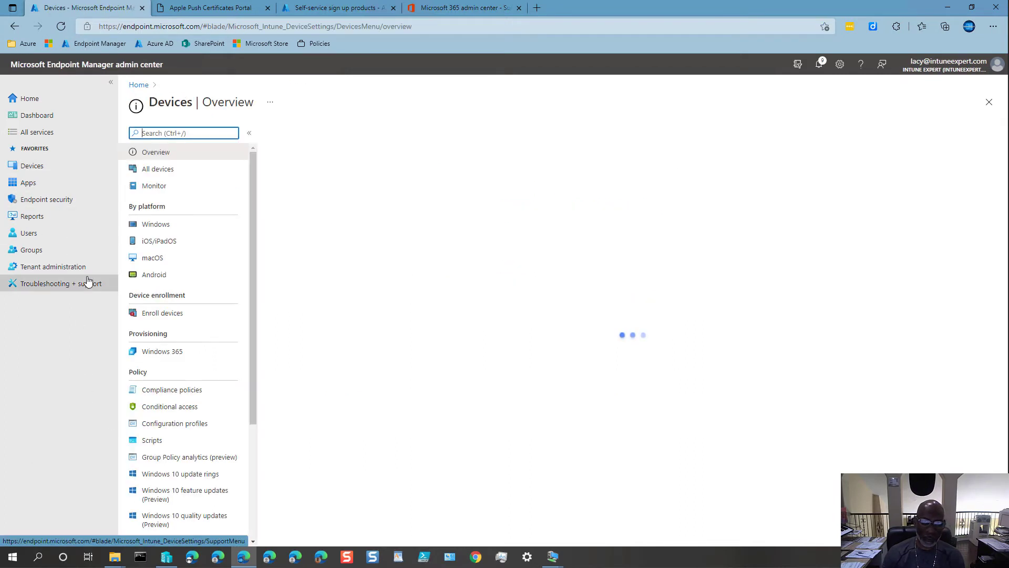
{"action": "left_click", "coordinate": [163, 314]}
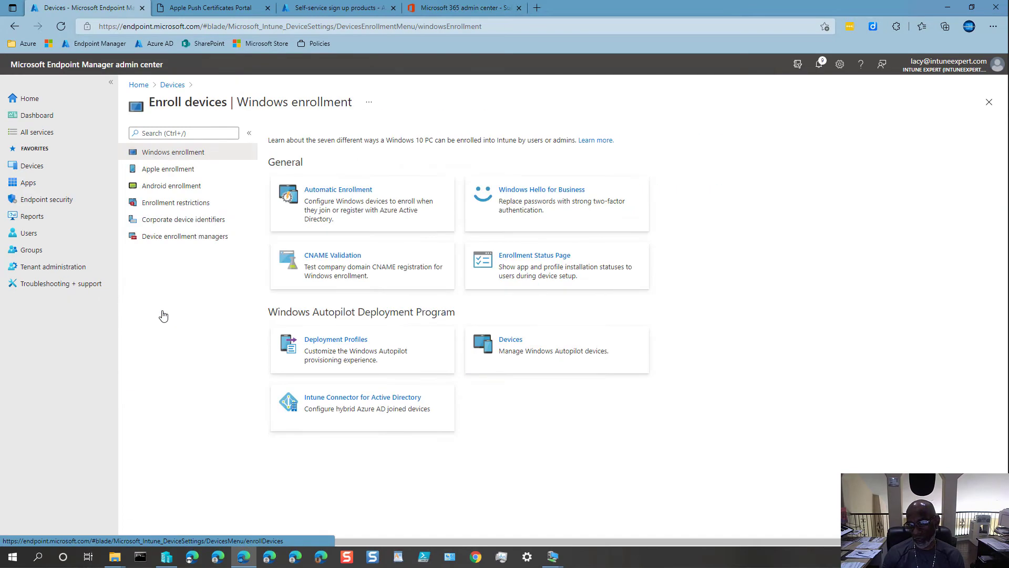
{"action": "left_click", "coordinate": [162, 173]}
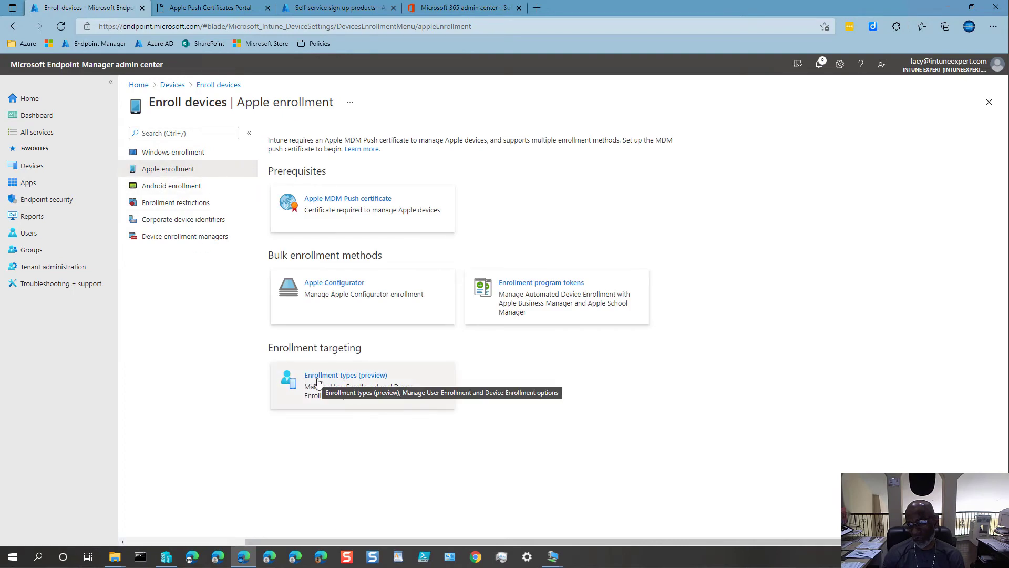
{"action": "left_click", "coordinate": [347, 379]}
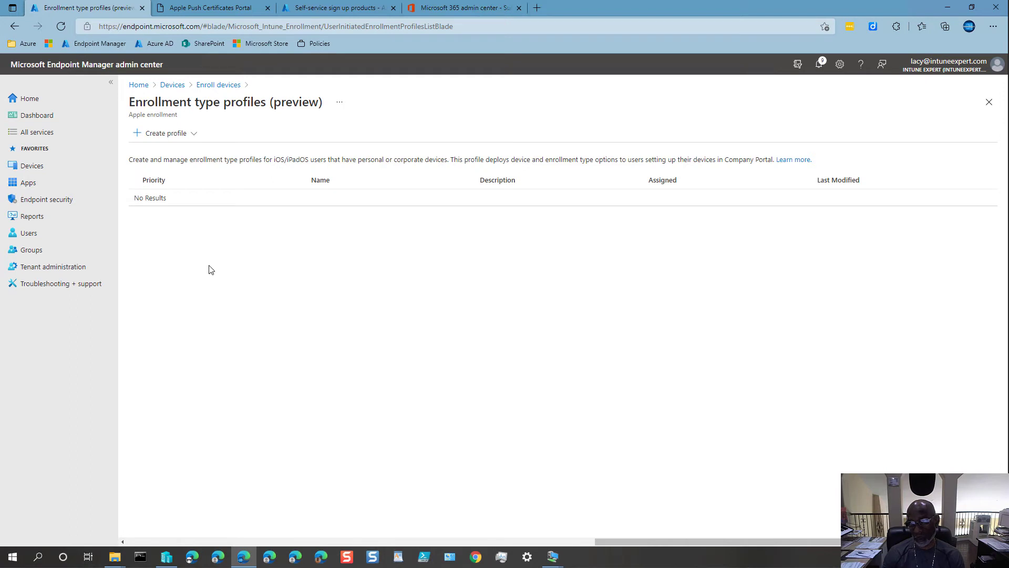
{"action": "left_click", "coordinate": [160, 136]}
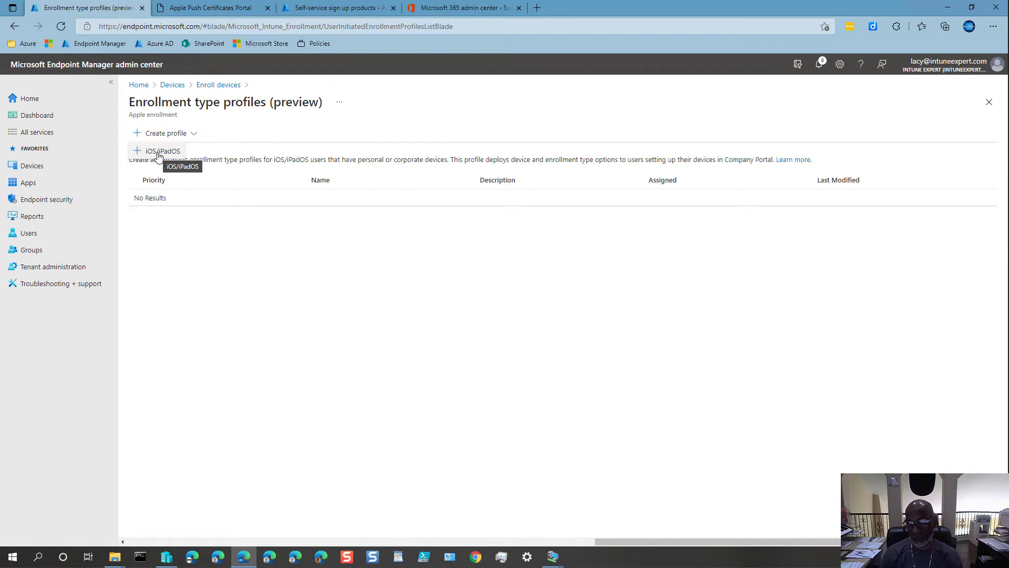
{"action": "left_click", "coordinate": [157, 153]}
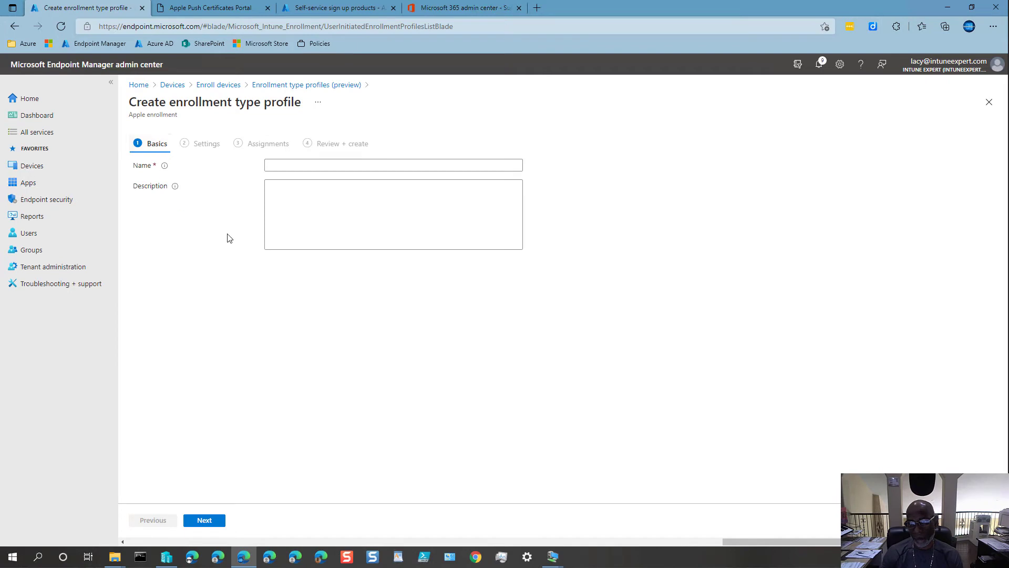
- Name the profile iOS Device Enrollment Config, copy that name into its description and continue to the settings
{"action": "left_click", "coordinate": [306, 166]}
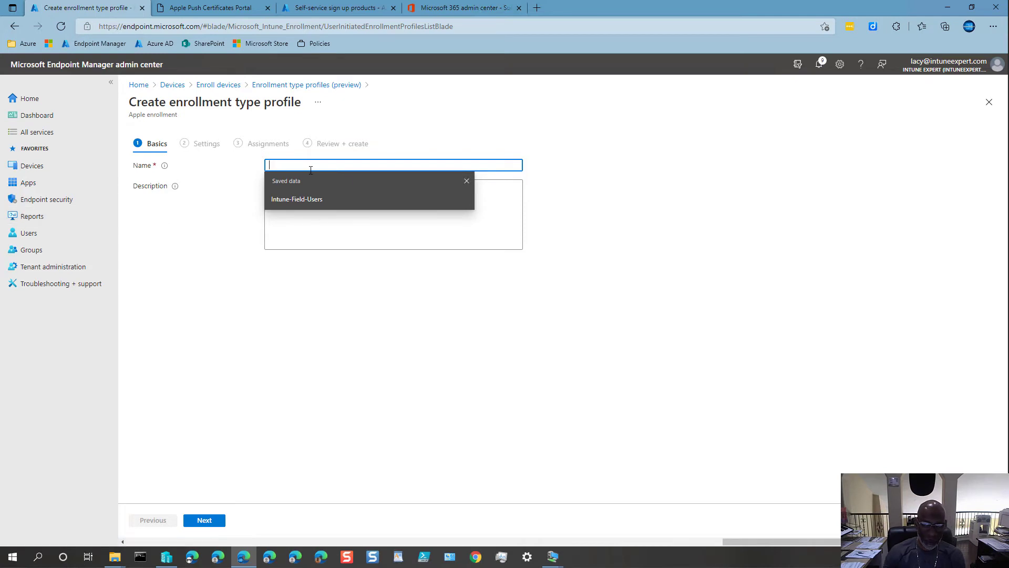
{"action": "type", "text": "iOS Device E"}
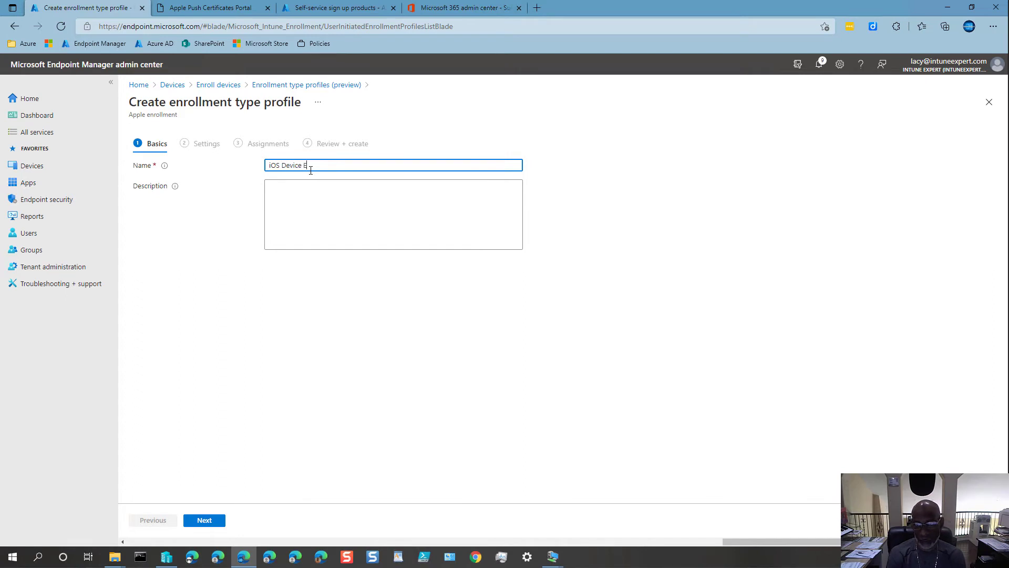
{"action": "type", "text": "nrollment Config"}
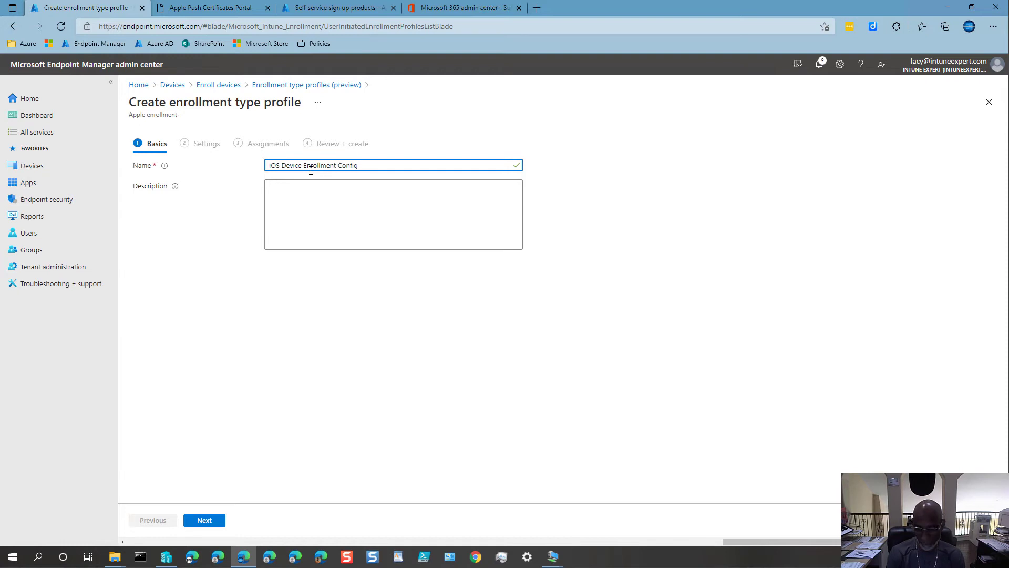
{"action": "triple_click", "coordinate": [310, 167]}
{"action": "key", "text": "ctrl+c"}
{"action": "left_click", "coordinate": [344, 185]}
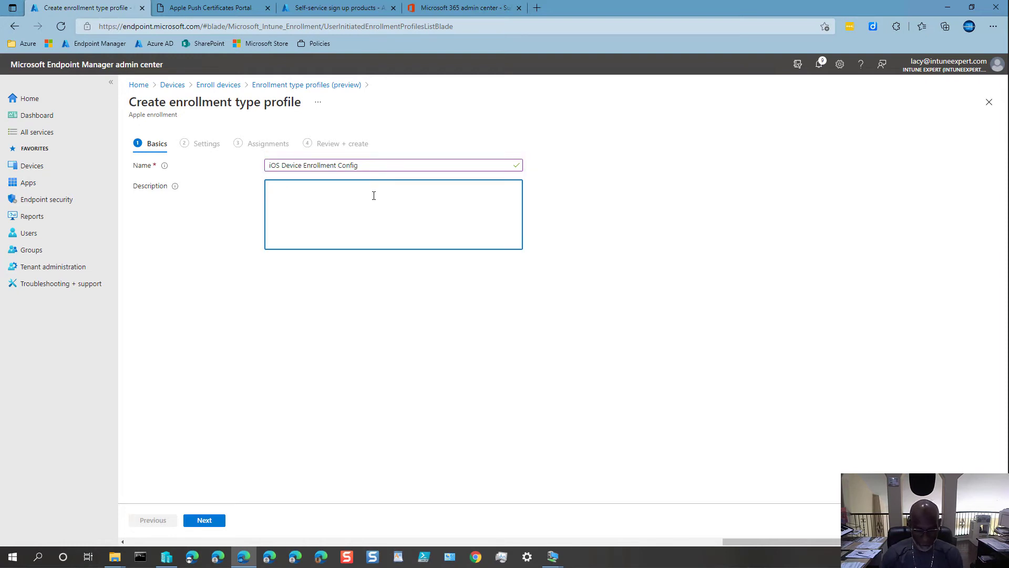
{"action": "key", "text": "ctrl+v"}
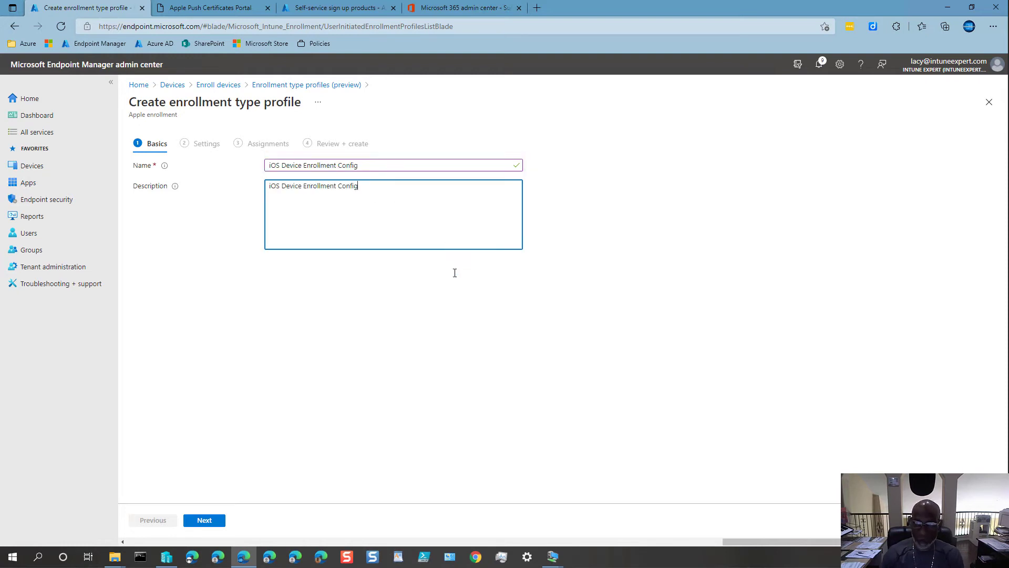
{"action": "left_click", "coordinate": [212, 522]}
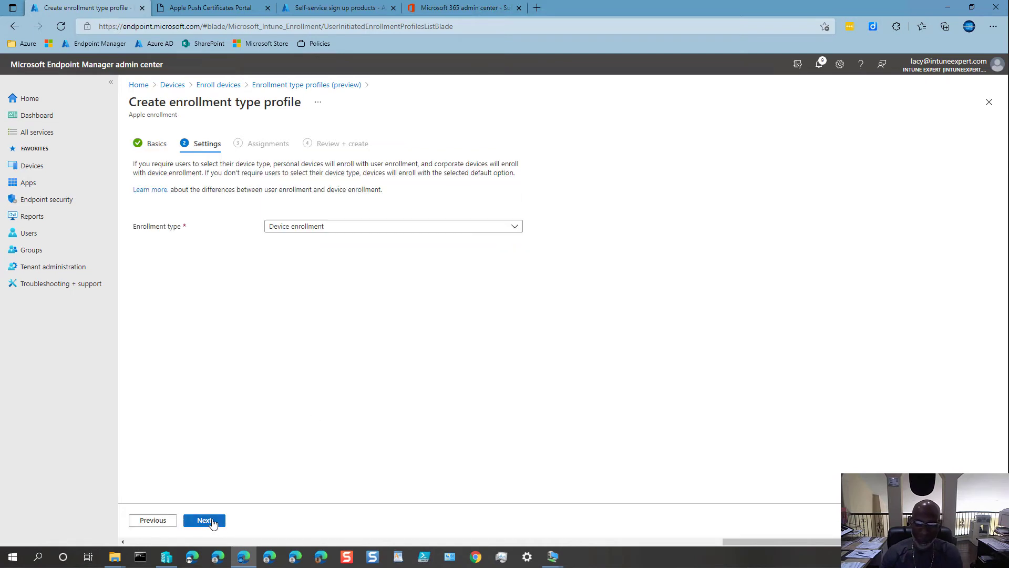
- Keep Device enrollment as the enrollment type, leave the group assignments empty and create the profile
{"action": "left_click", "coordinate": [292, 229]}
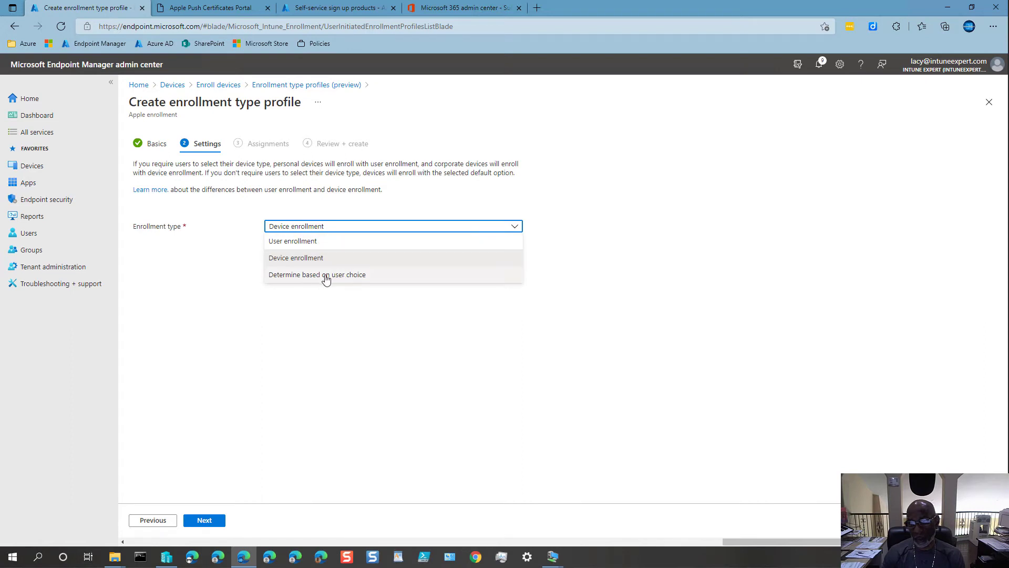
{"action": "left_click", "coordinate": [280, 260]}
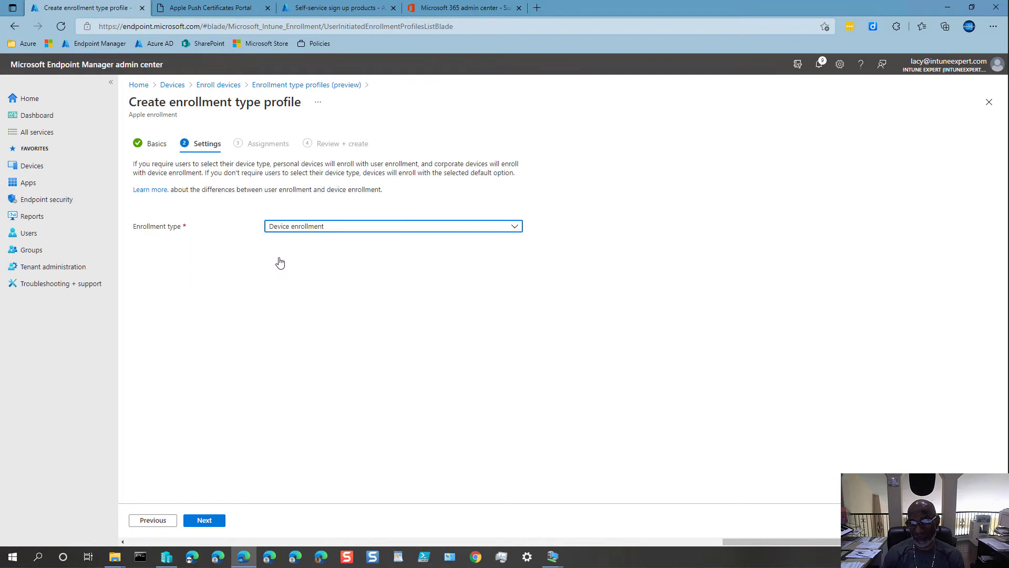
{"action": "left_click", "coordinate": [205, 528]}
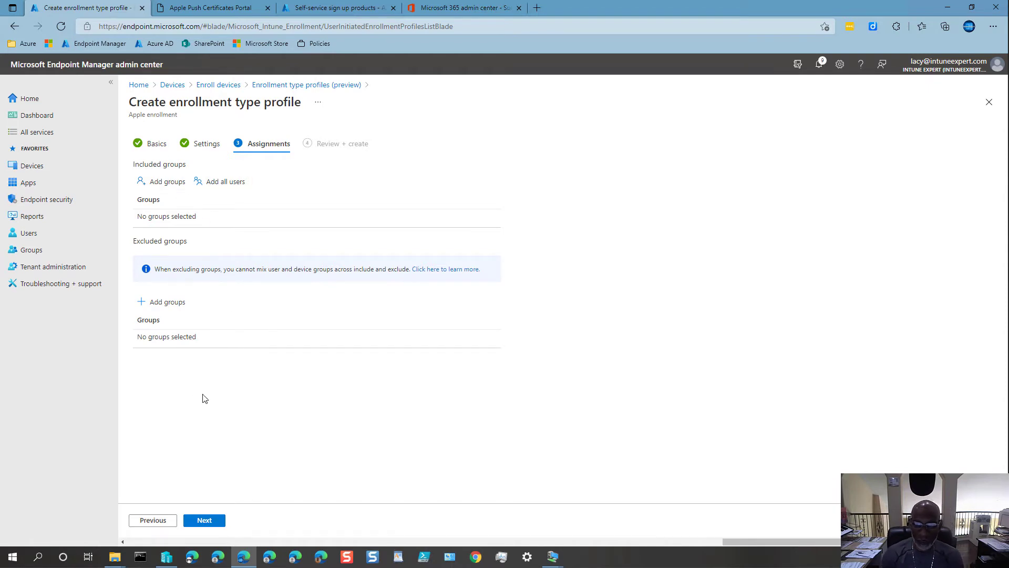
{"action": "left_click", "coordinate": [205, 521]}
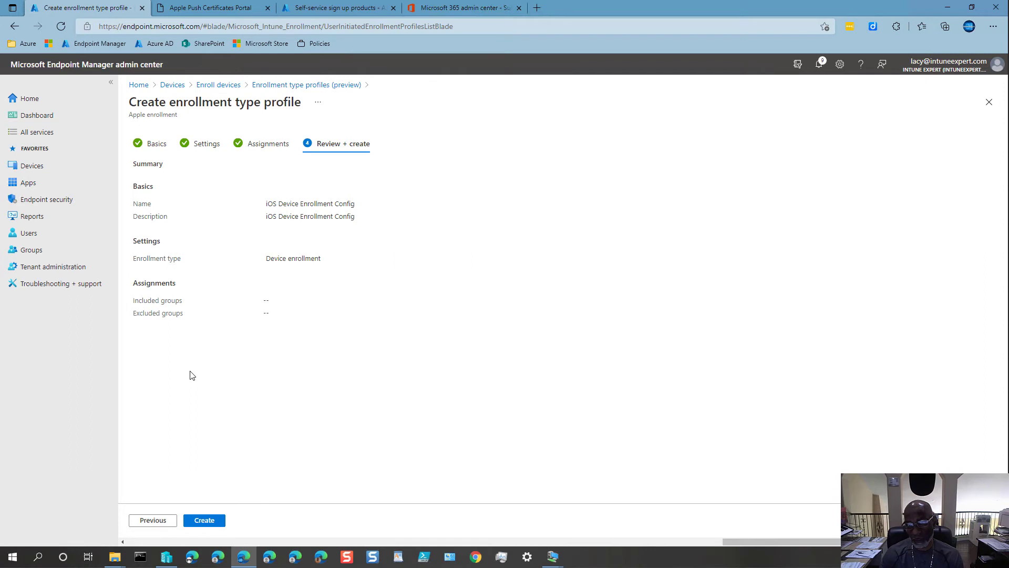
{"action": "left_click", "coordinate": [202, 520]}
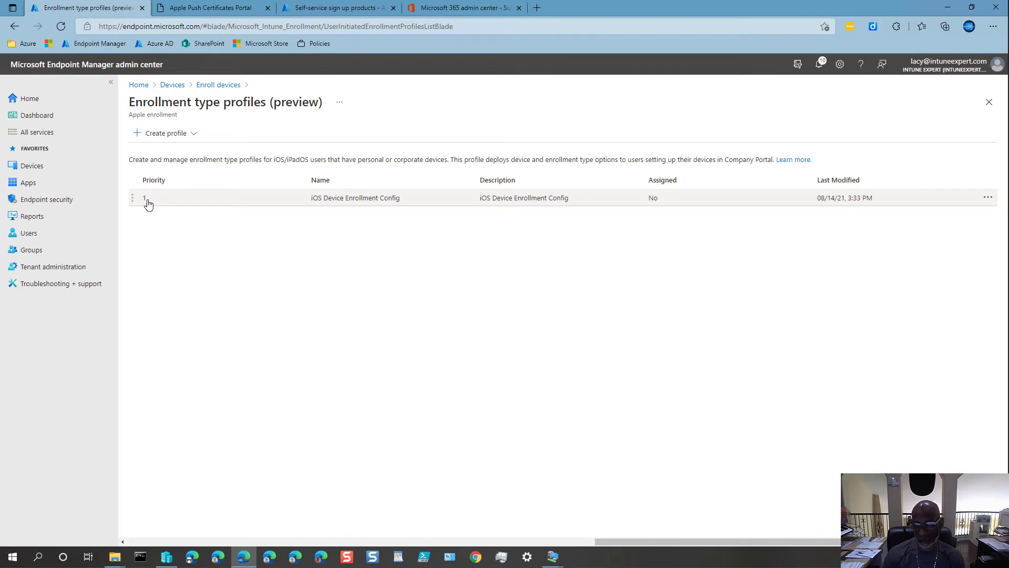
- Open the group assignments in the properties of the iOS Device Enrollment Config profile for editing
{"action": "left_click", "coordinate": [163, 135]}
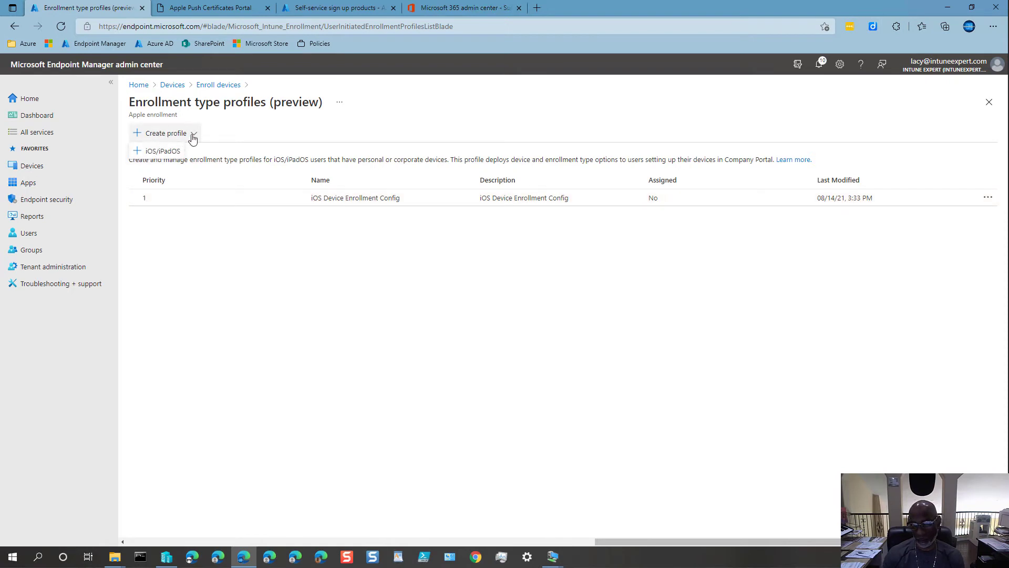
{"action": "left_click", "coordinate": [159, 199]}
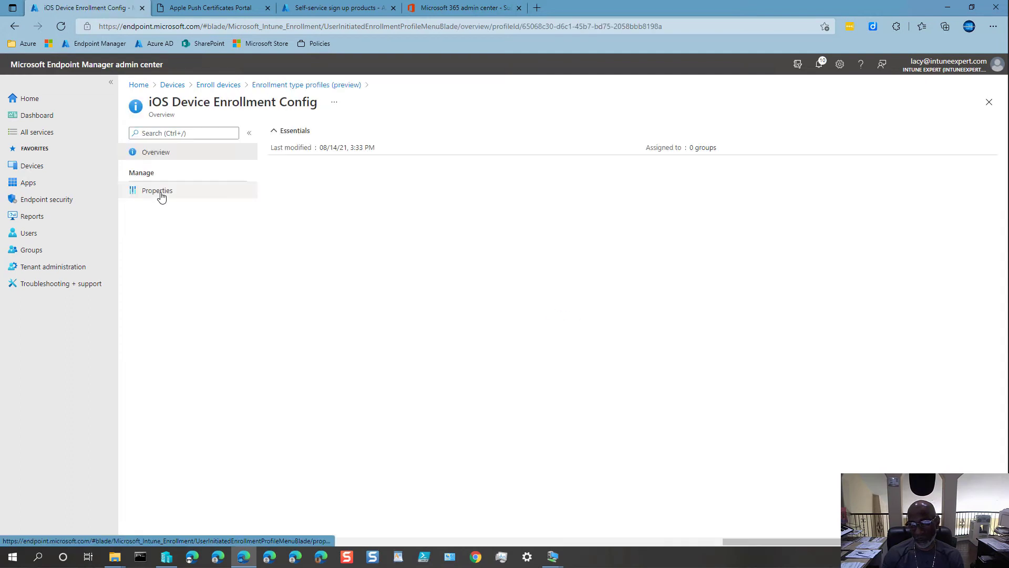
{"action": "left_click", "coordinate": [163, 195]}
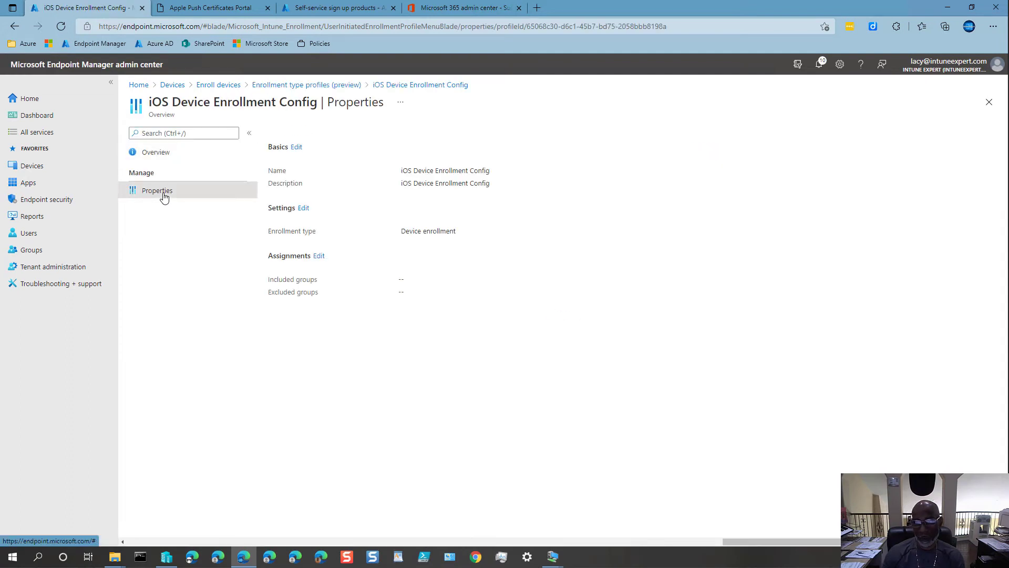
{"action": "left_click", "coordinate": [320, 258]}
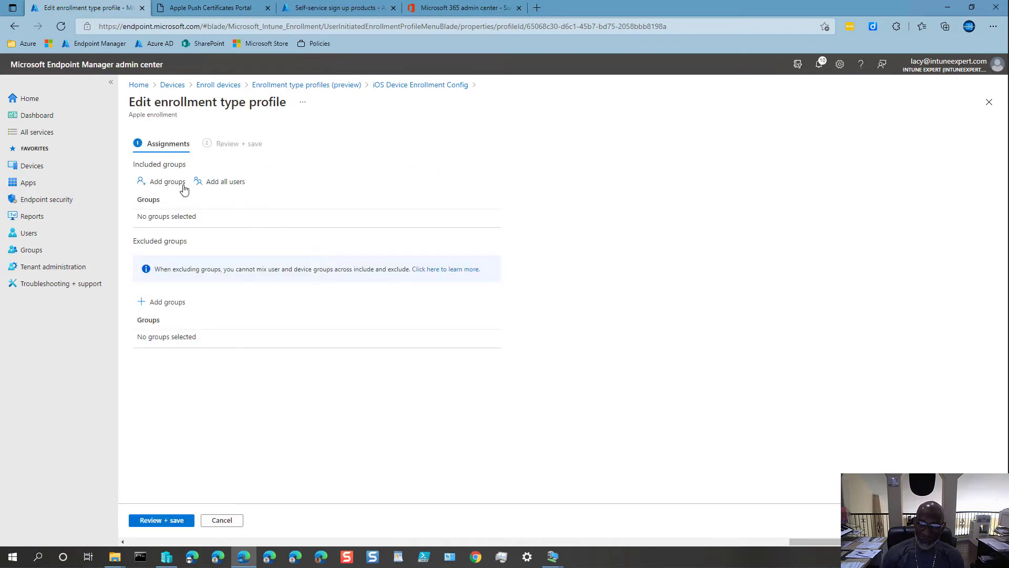
- Include the groups INT-DevicesiOS-BYOD and INT-DevicesiOS-CORP in the profile's assignments and save the change
{"action": "left_click", "coordinate": [164, 184]}
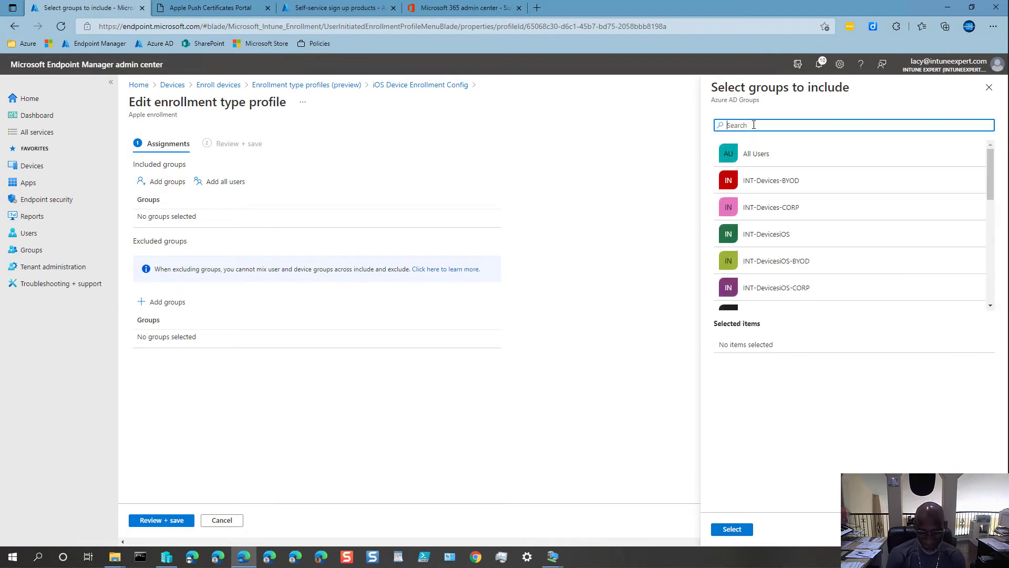
{"action": "type", "text": "int"}
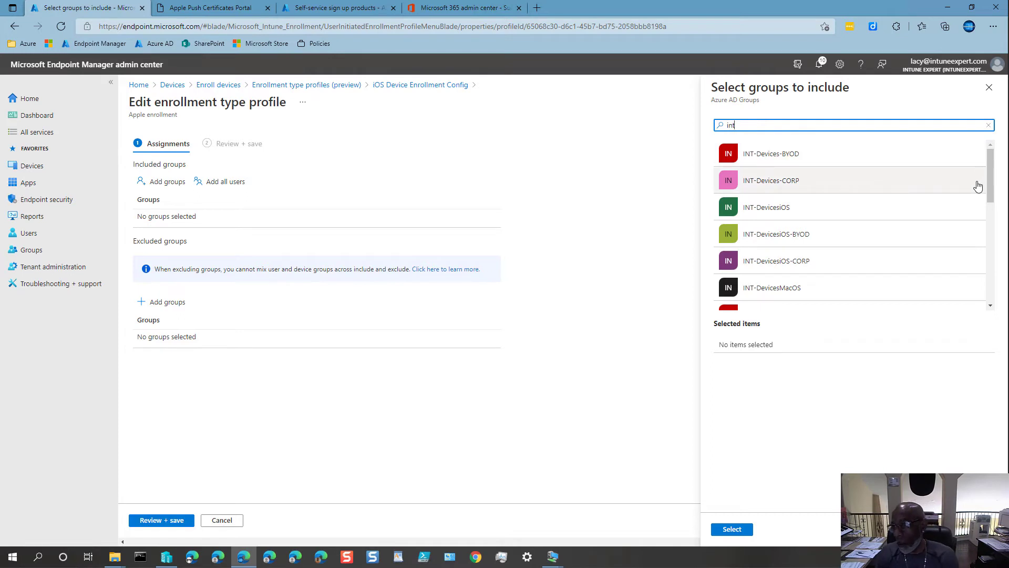
{"action": "left_click", "coordinate": [849, 235]}
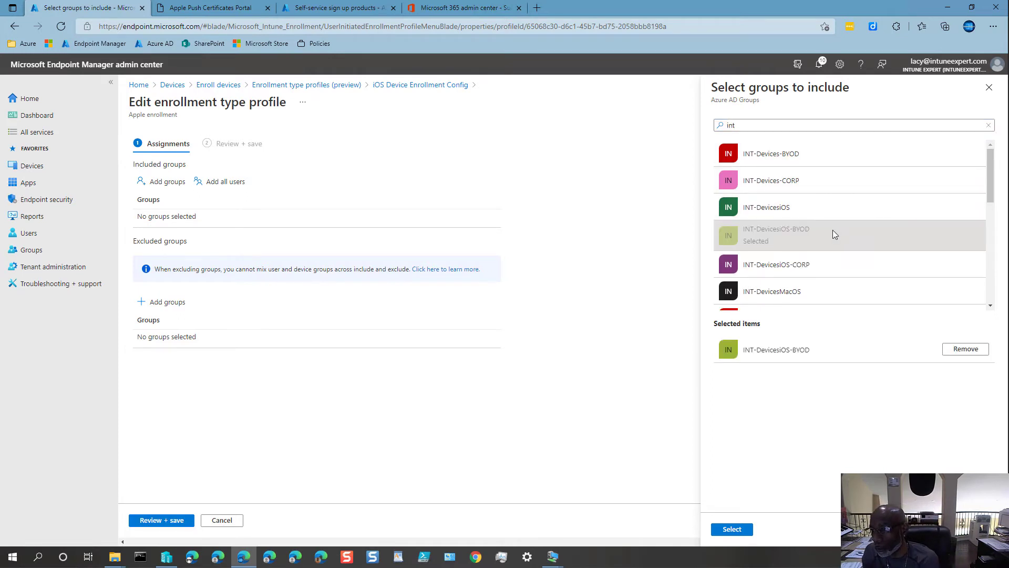
{"action": "left_click", "coordinate": [823, 268]}
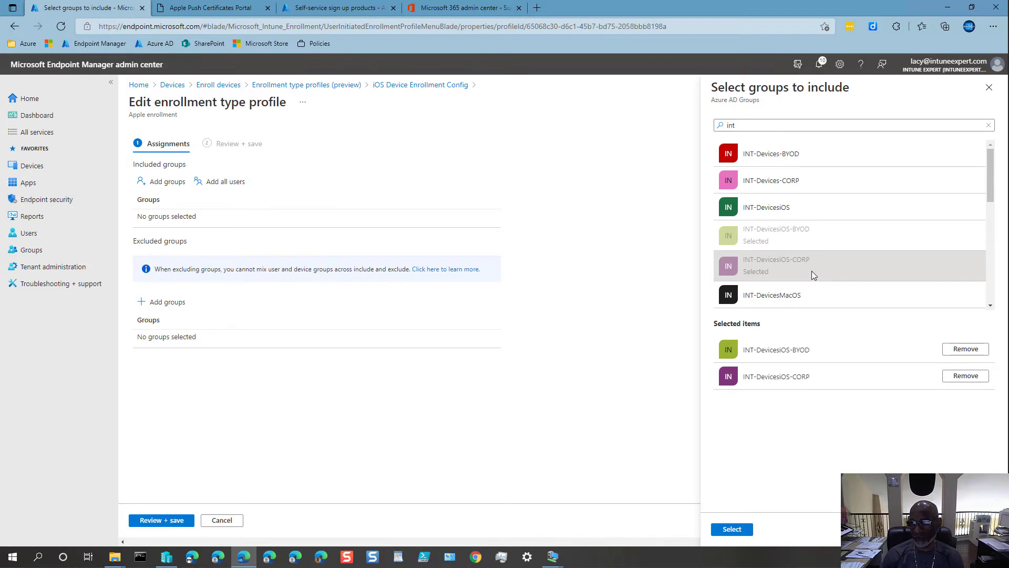
{"action": "left_click", "coordinate": [733, 530]}
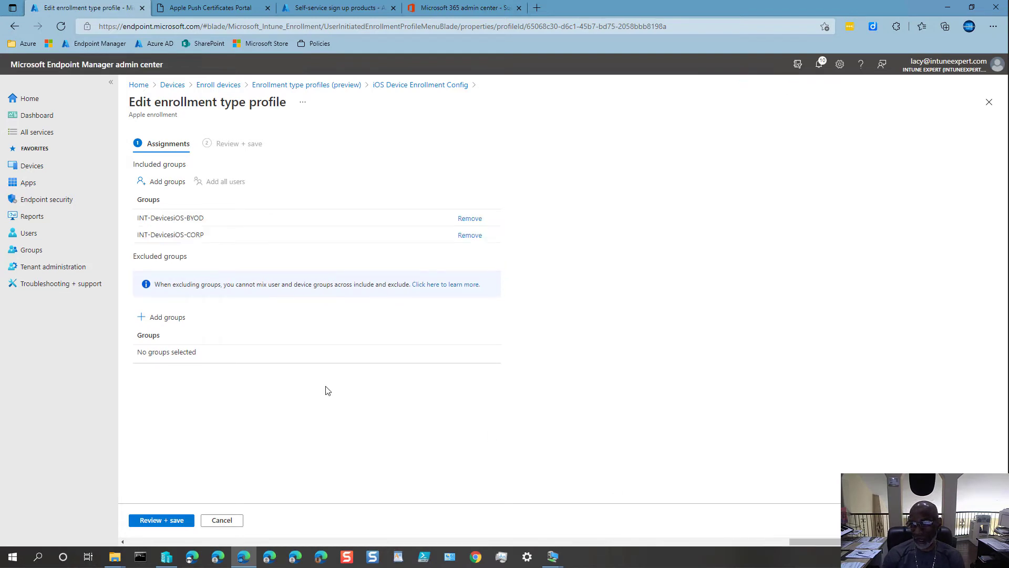
{"action": "left_click", "coordinate": [149, 520]}
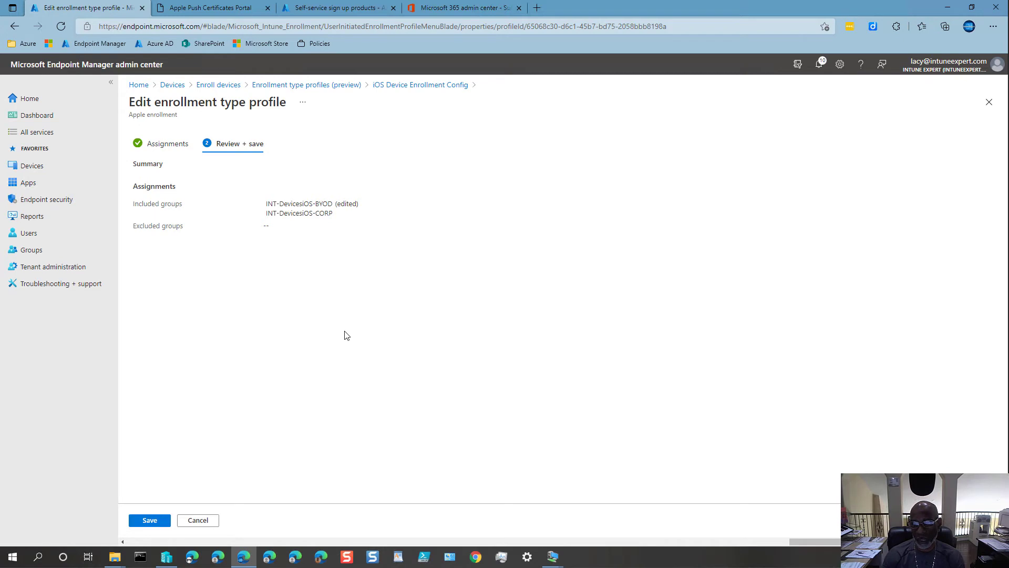
{"action": "left_click", "coordinate": [150, 520]}
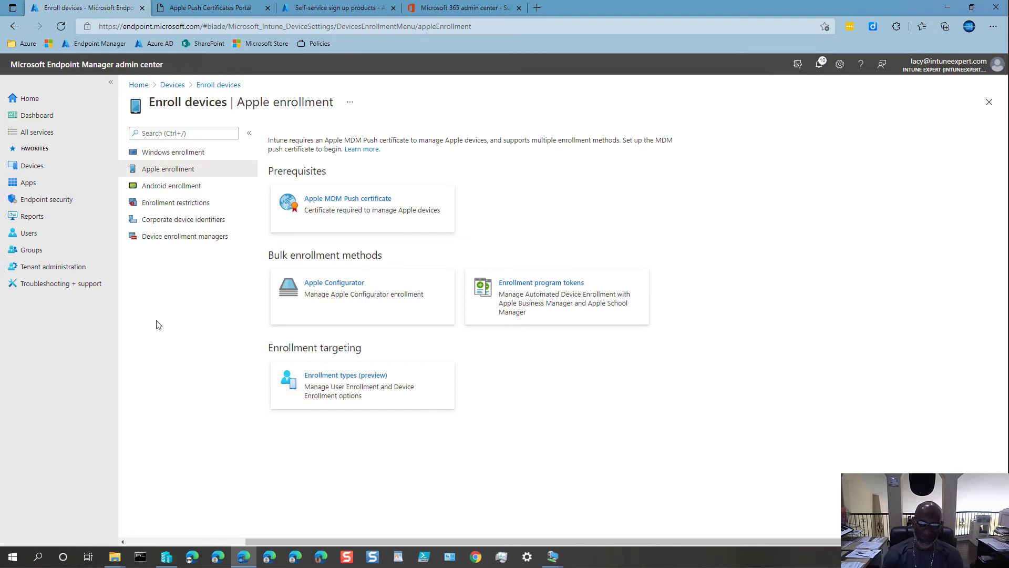
- Open the corporate device identifiers under device enrollment and start adding identifiers manually
{"action": "left_click", "coordinate": [29, 100]}
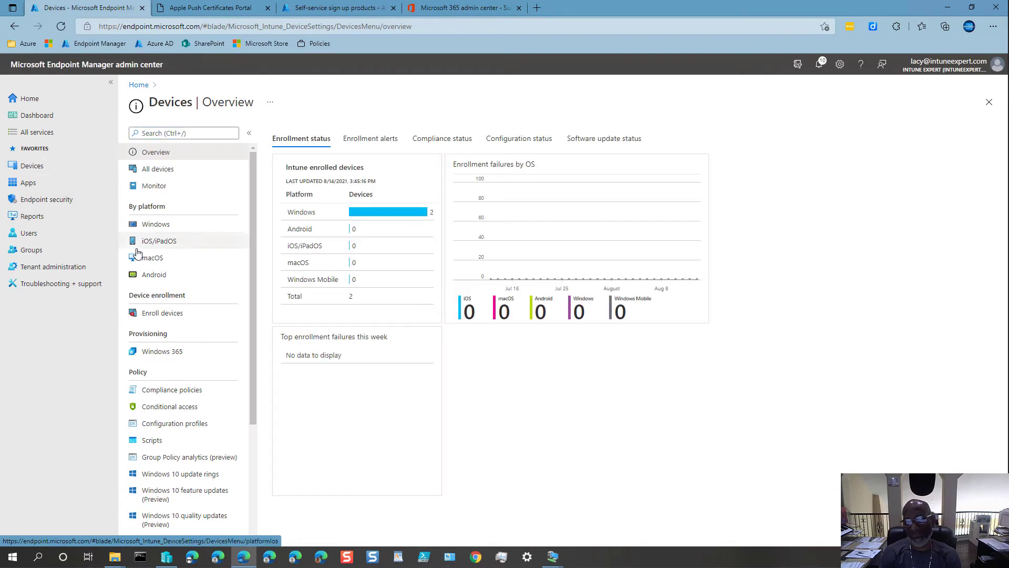
{"action": "left_click", "coordinate": [163, 314]}
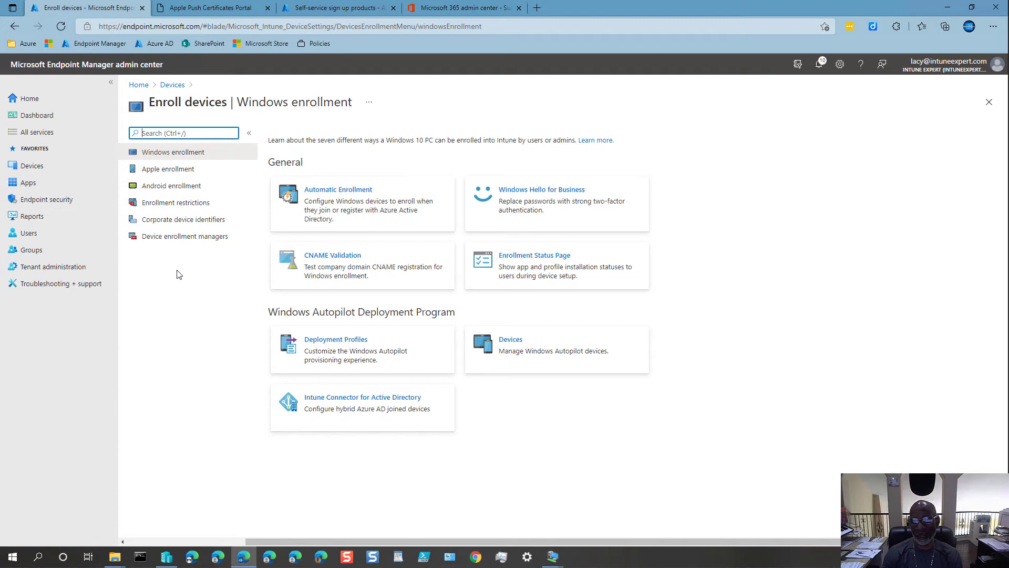
{"action": "left_click", "coordinate": [185, 222]}
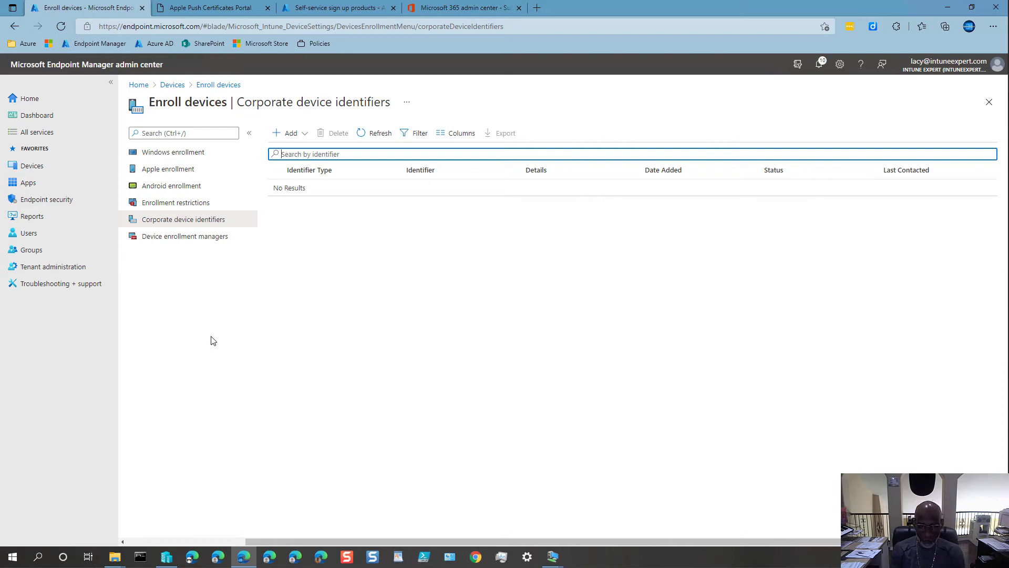
{"action": "left_click", "coordinate": [359, 227]}
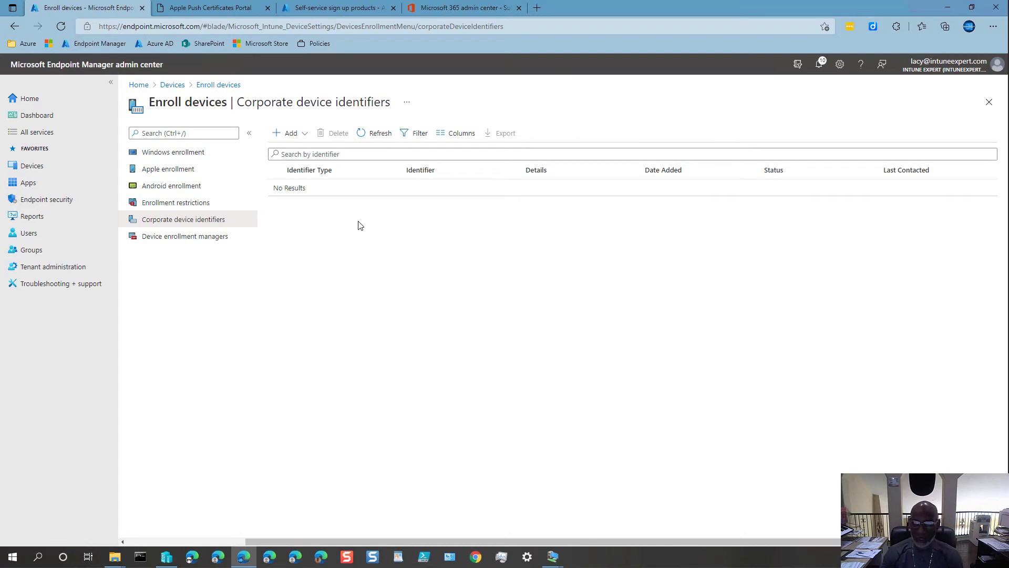
{"action": "left_click", "coordinate": [291, 133]}
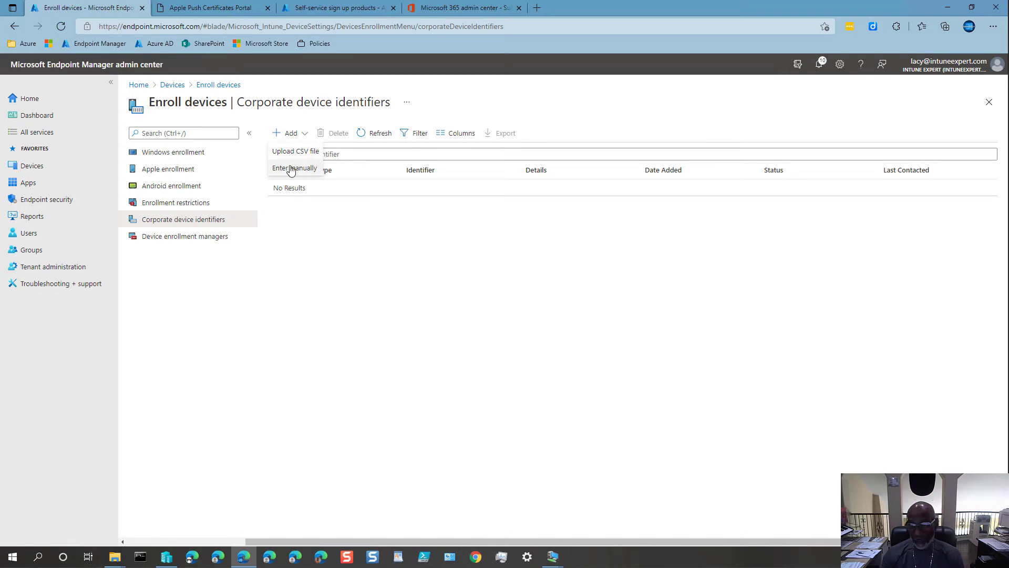
{"action": "left_click", "coordinate": [290, 169]}
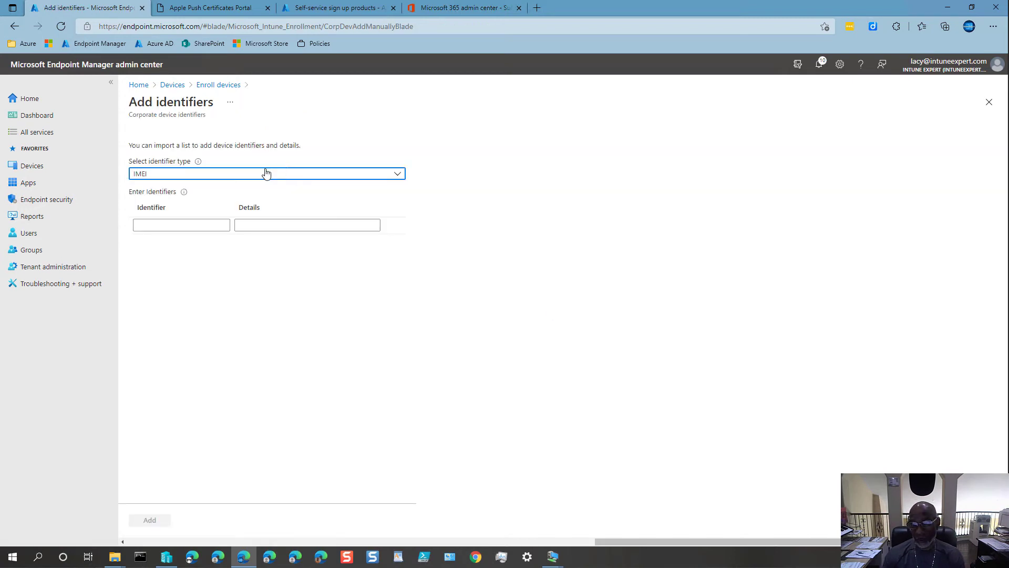
- Set the identifier type to Serial (Android, iOS, and macOS only) and paste the device's serial number as the identifier
{"action": "left_click", "coordinate": [167, 175]}
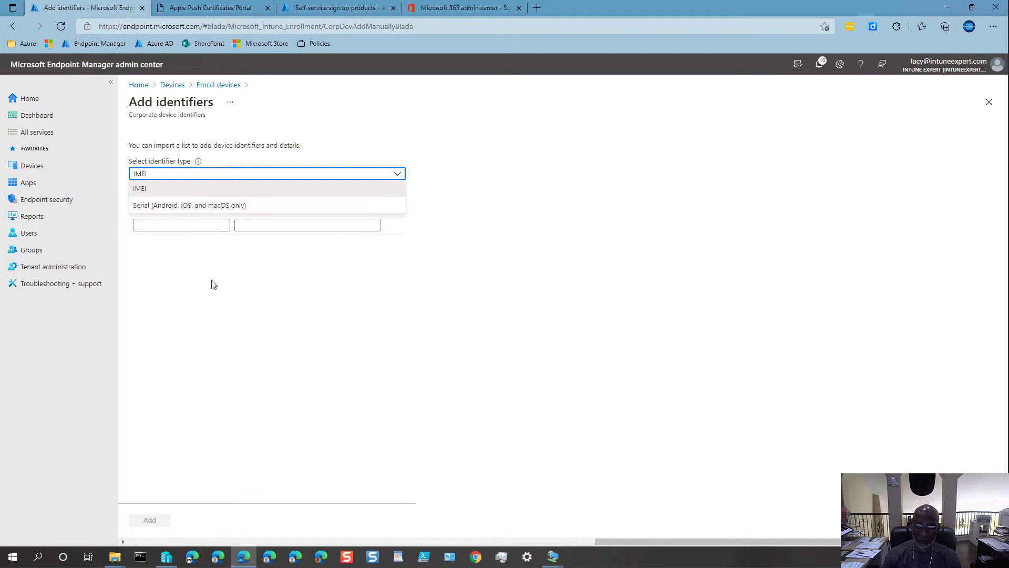
{"action": "left_click", "coordinate": [211, 264]}
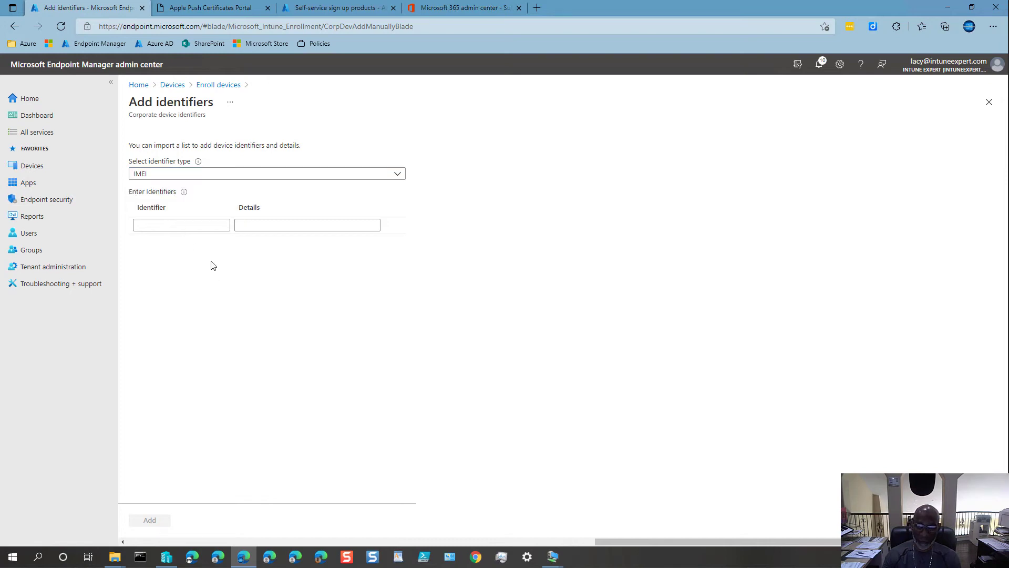
{"action": "left_click", "coordinate": [163, 176]}
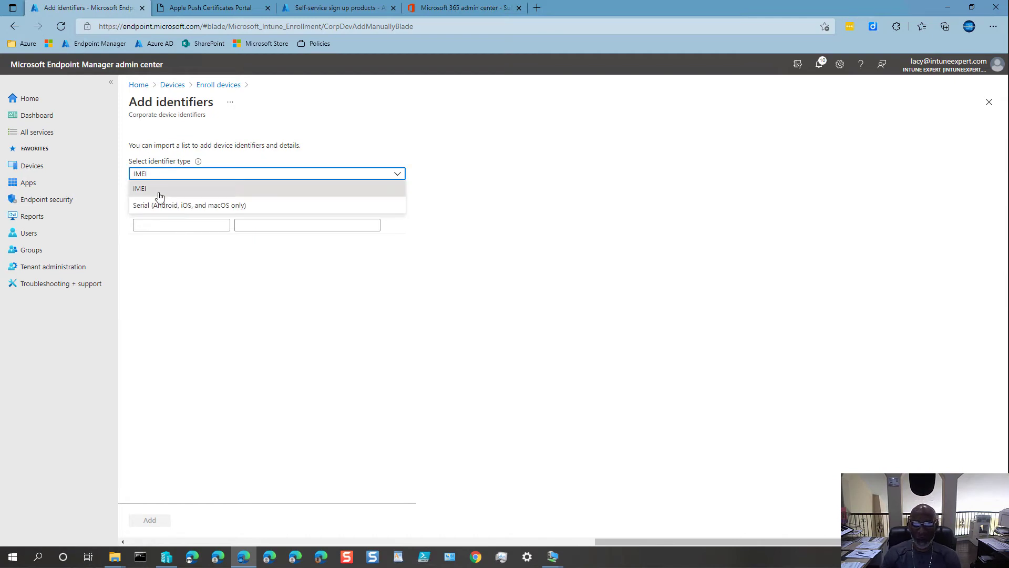
{"action": "left_click", "coordinate": [155, 206]}
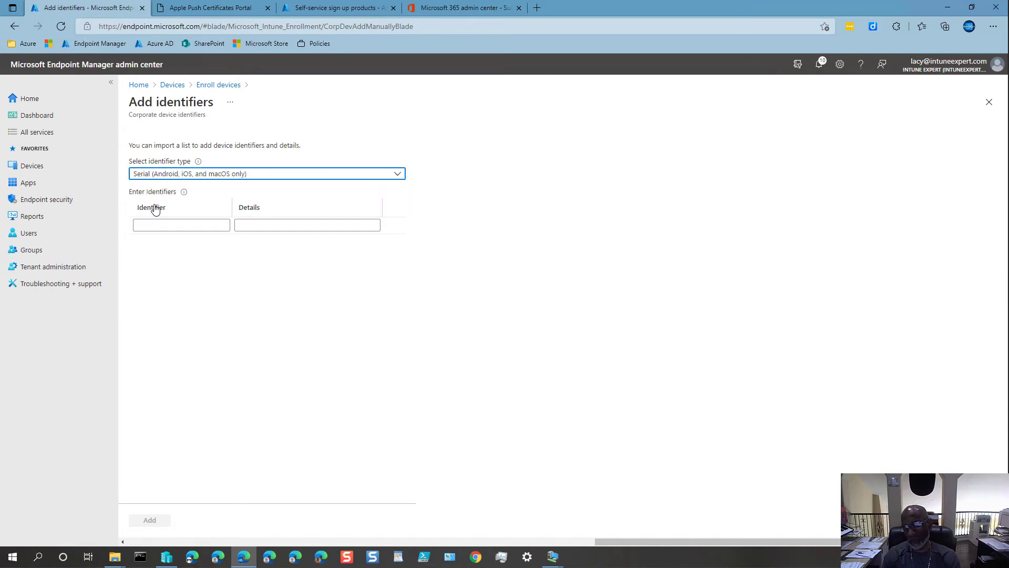
{"action": "left_click", "coordinate": [169, 226]}
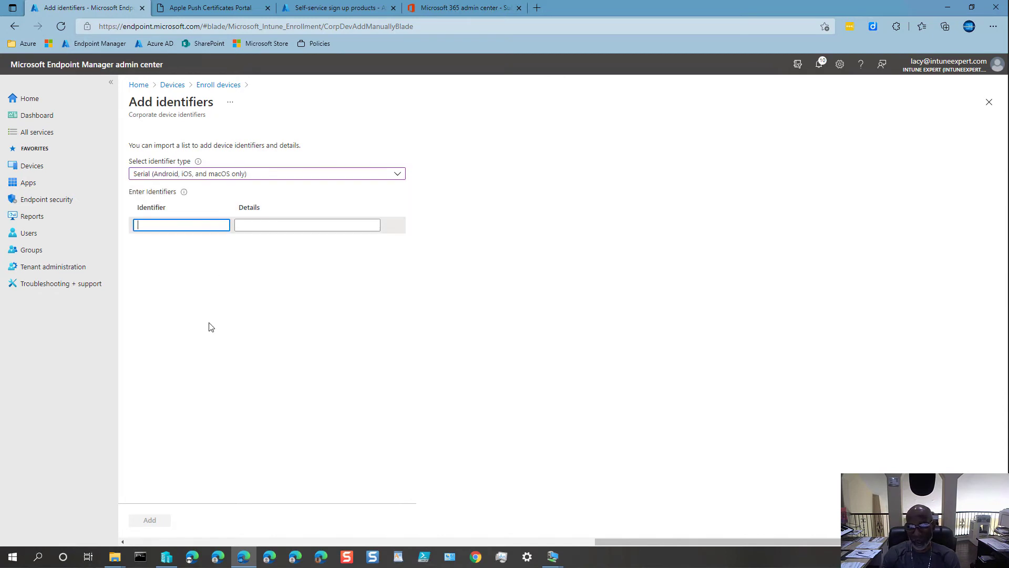
{"action": "mouse_move", "coordinate": [114, 558]}
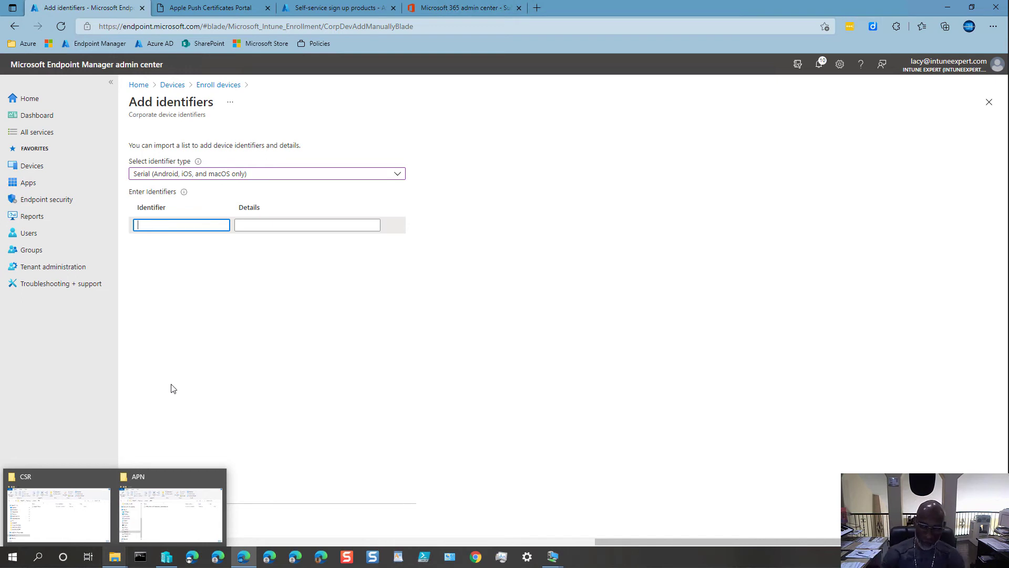
{"action": "left_click", "coordinate": [177, 240]}
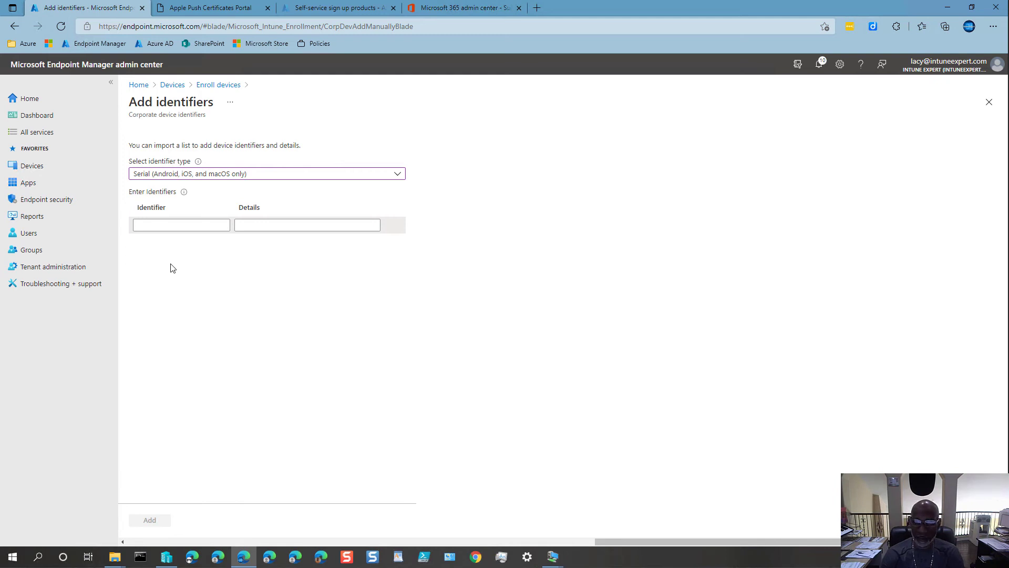
{"action": "left_click", "coordinate": [166, 227]}
{"action": "key", "text": "ctrl+v"}
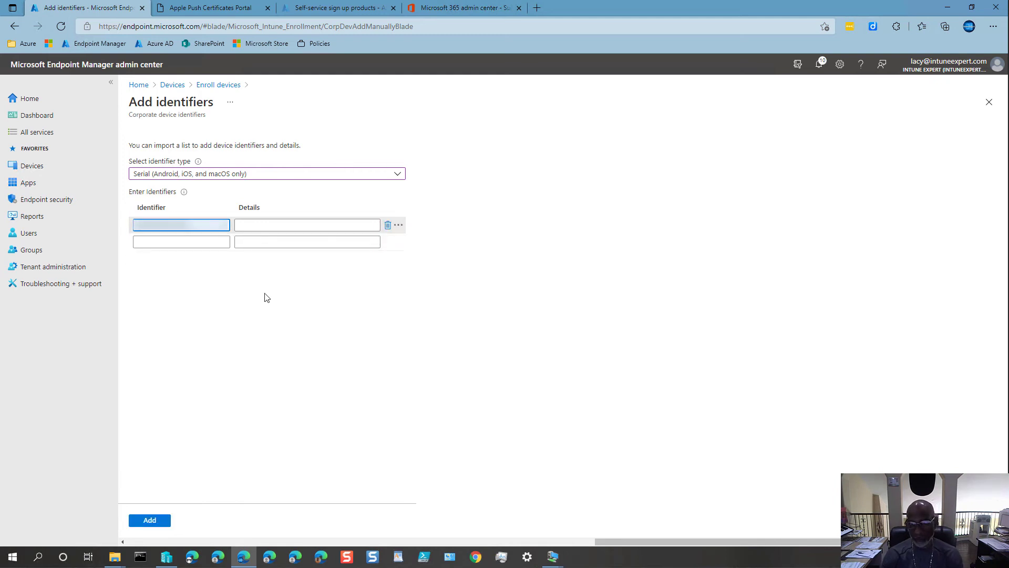
- Enter the device owner's name followed by Pro Max 11 as the identifier's details and add the identifier
{"action": "left_click", "coordinate": [264, 227]}
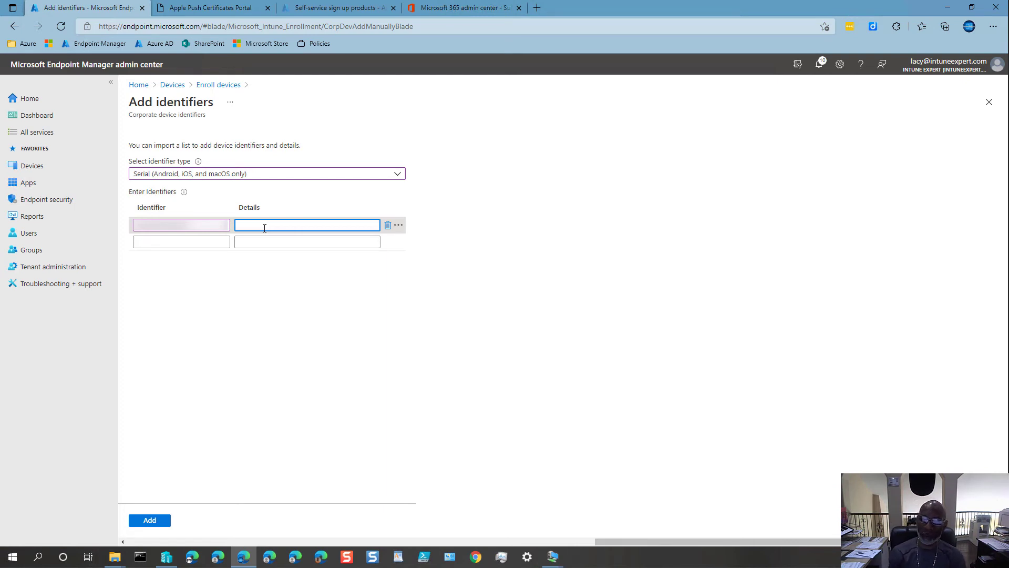
{"action": "type", "text": "L"}
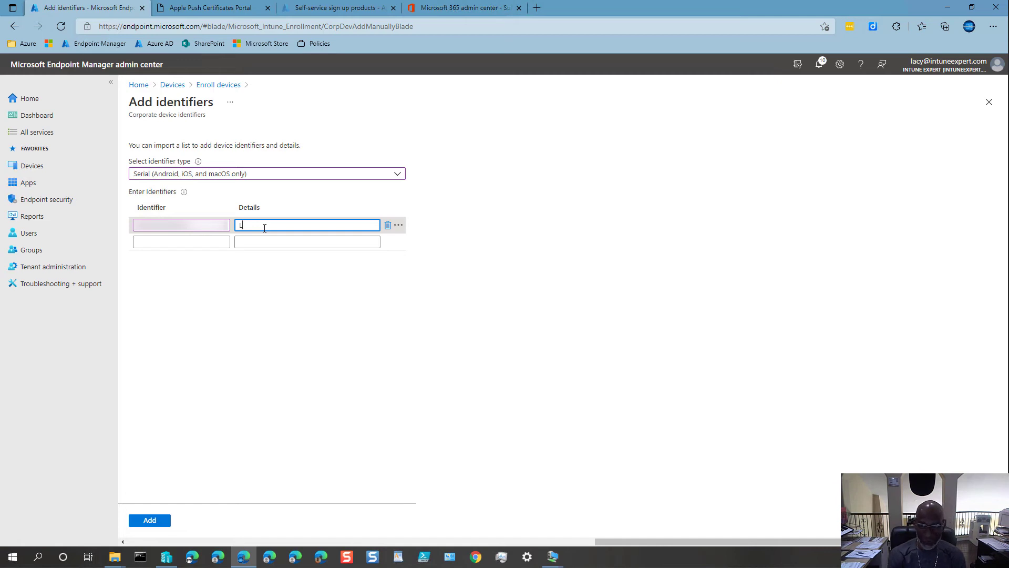
{"action": "type", "text": "ee"}
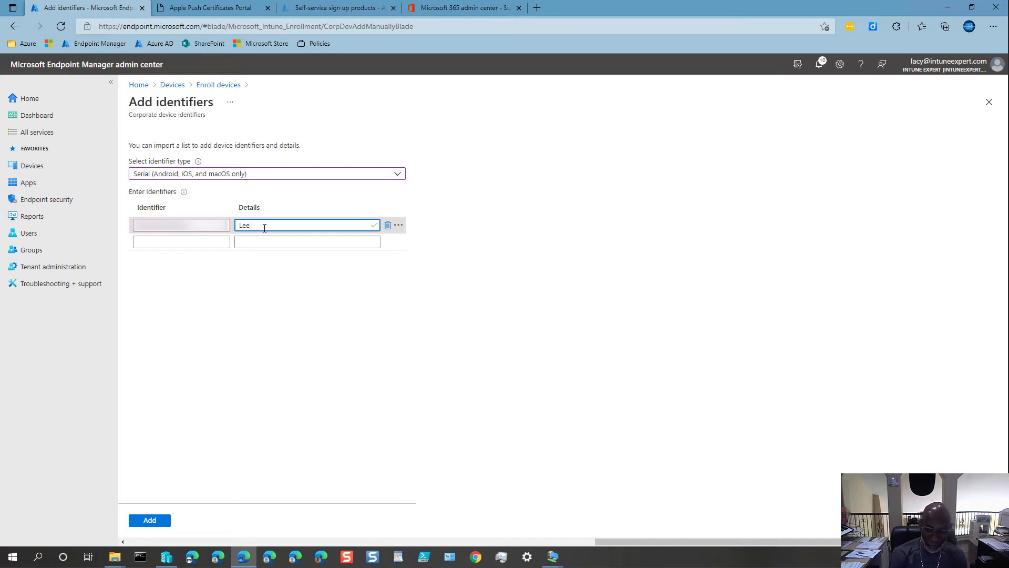
{"action": "type", "text": " Pro"}
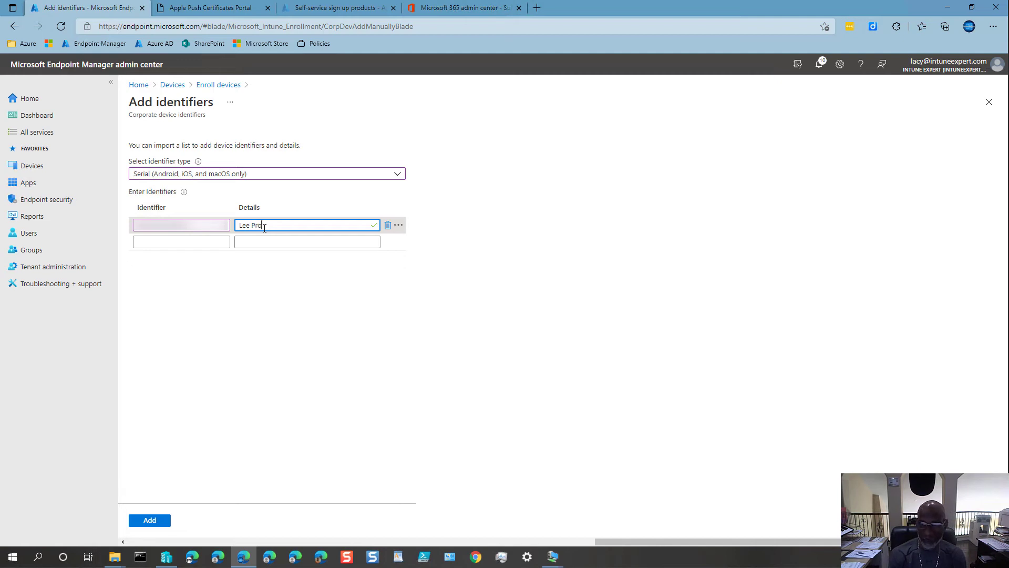
{"action": "type", "text": " Max 11"}
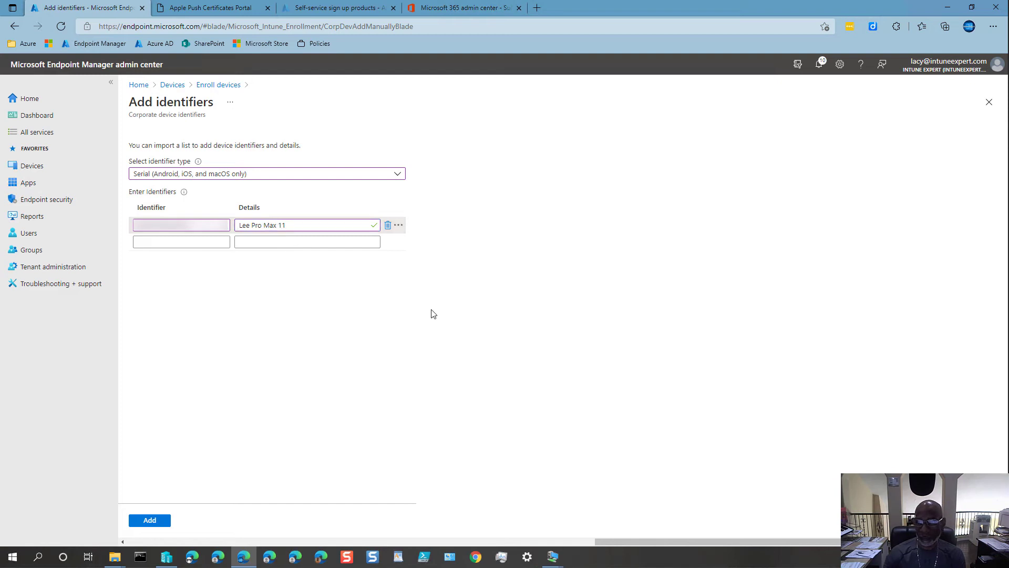
{"action": "left_click", "coordinate": [156, 525]}
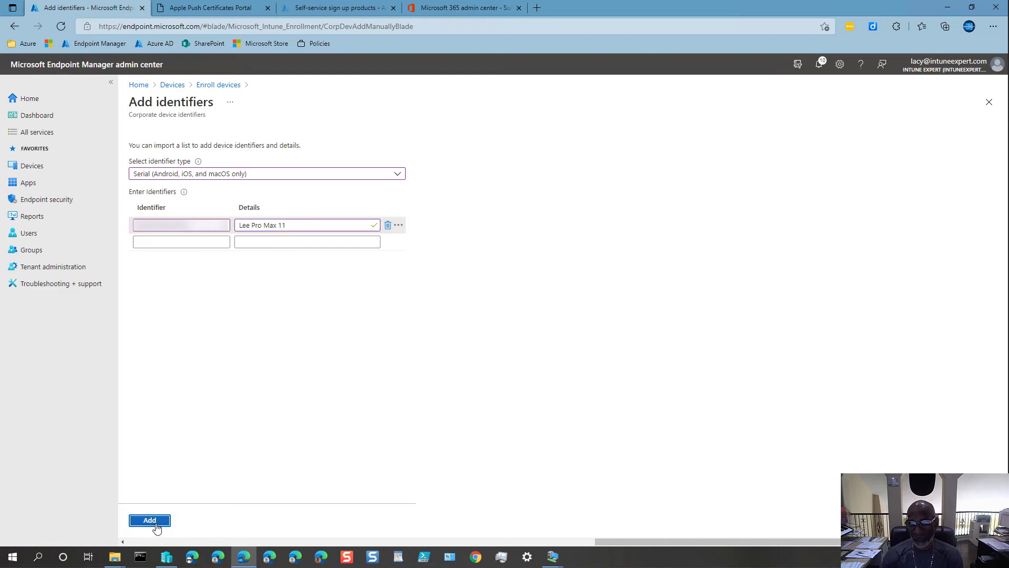
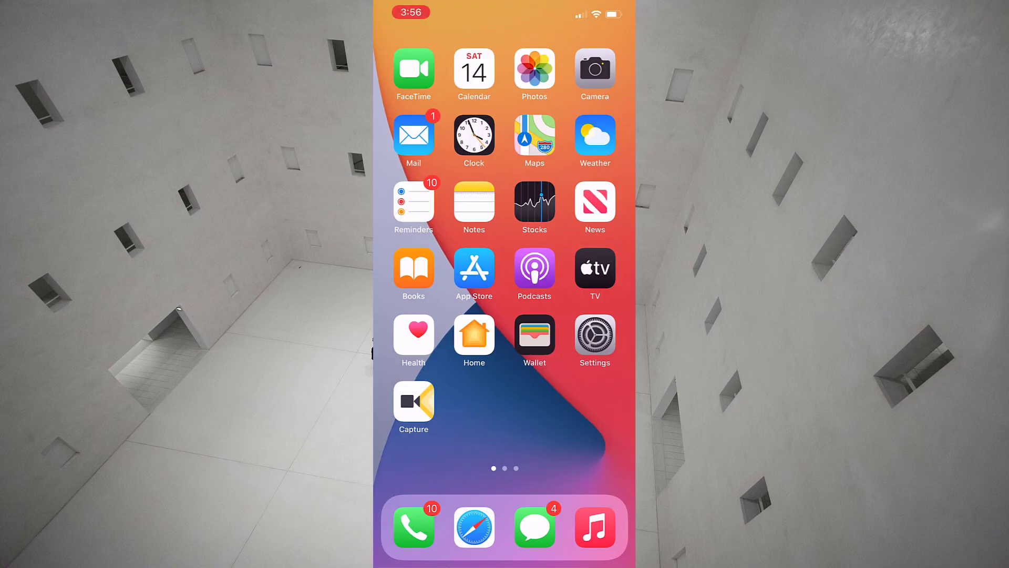
- Switch to the App Store on the iPhone, search for company portal and download Intune Company Portal
{"action": "left_click", "coordinate": [474, 268]}
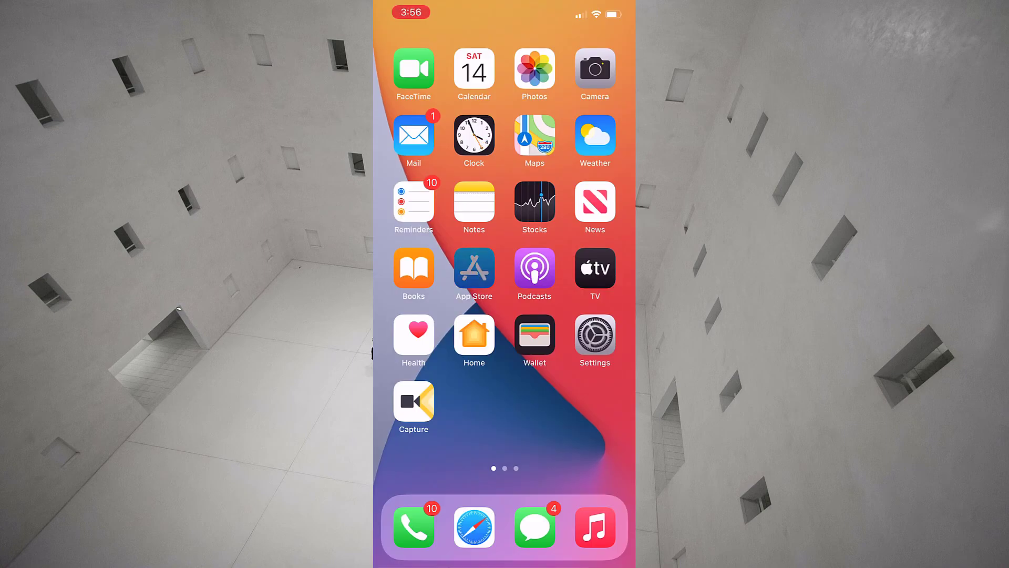
{"action": "left_click", "coordinate": [609, 532]}
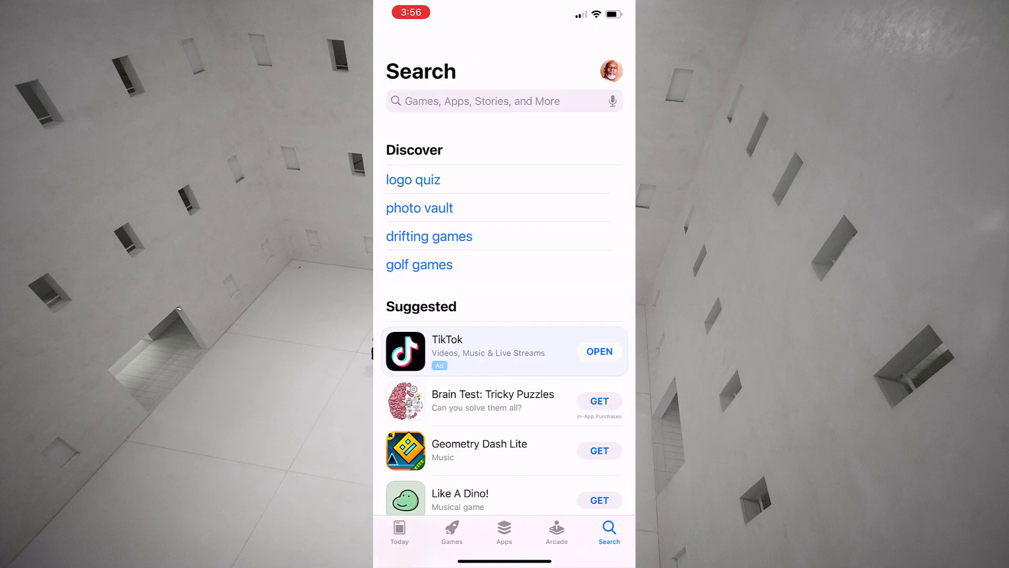
{"action": "left_click", "coordinate": [503, 101]}
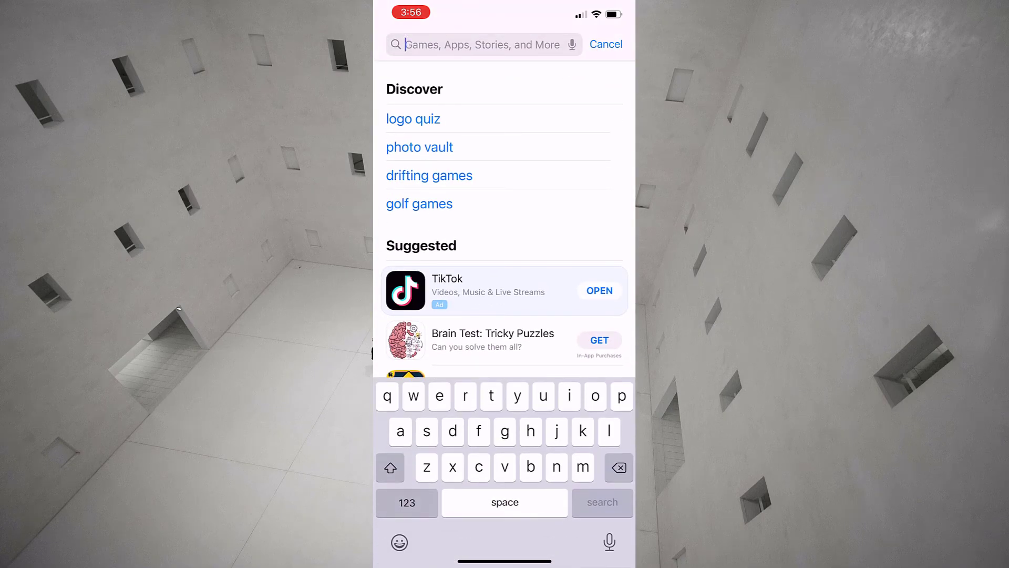
{"action": "type", "text": "con"}
{"action": "key", "text": "BackSpace"}
{"action": "type", "text": "m"}
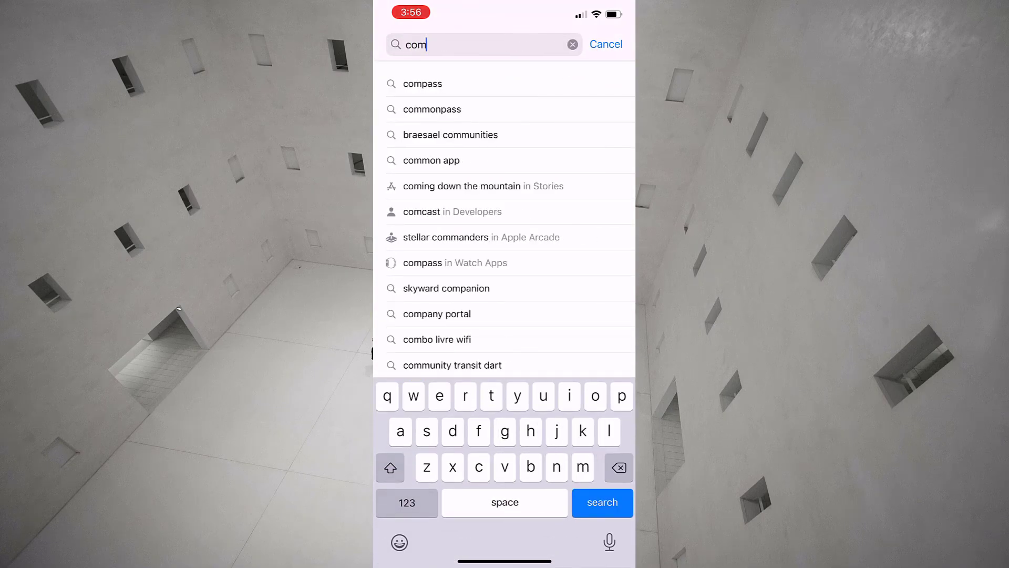
{"action": "type", "text": "pany"}
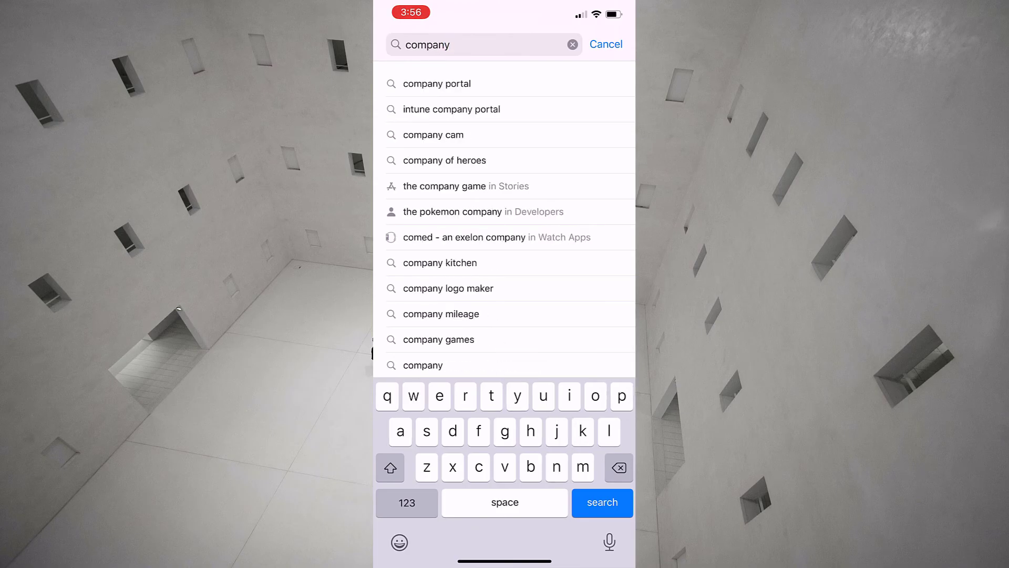
{"action": "left_click", "coordinate": [437, 83]}
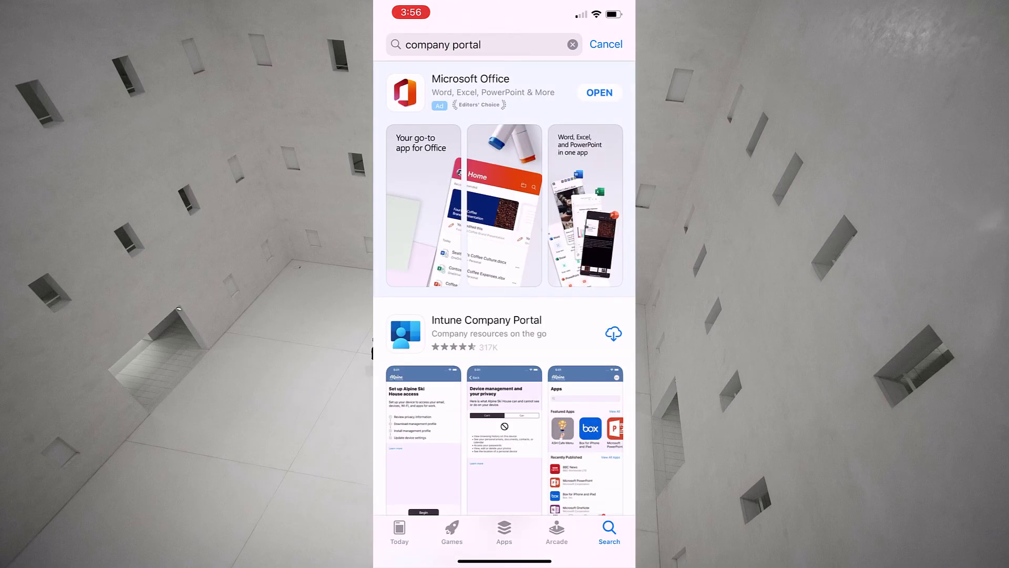
{"action": "scroll", "coordinate": [505, 289], "scroll_direction": "down", "scroll_amount": 5}
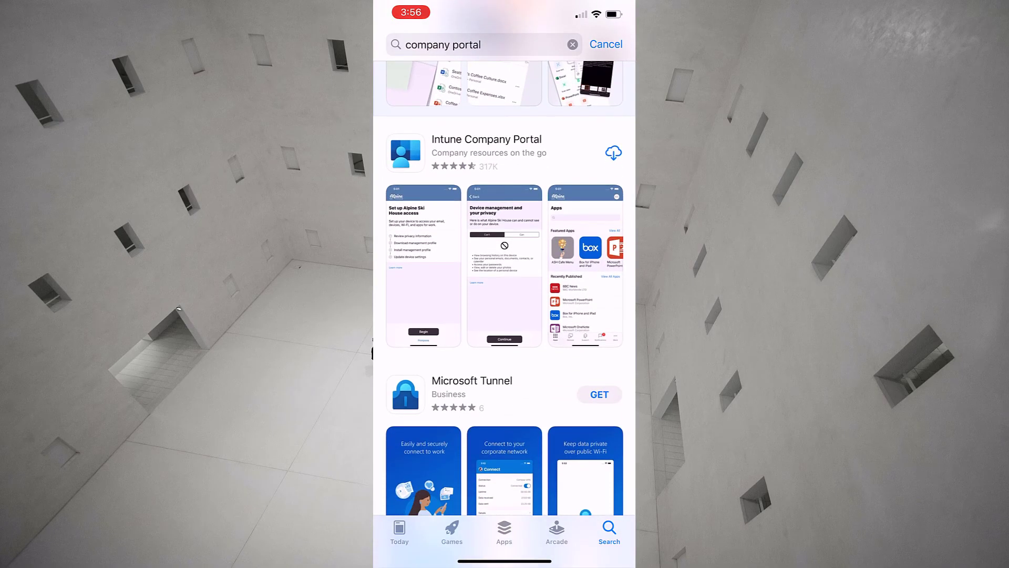
{"action": "left_click", "coordinate": [613, 153]}
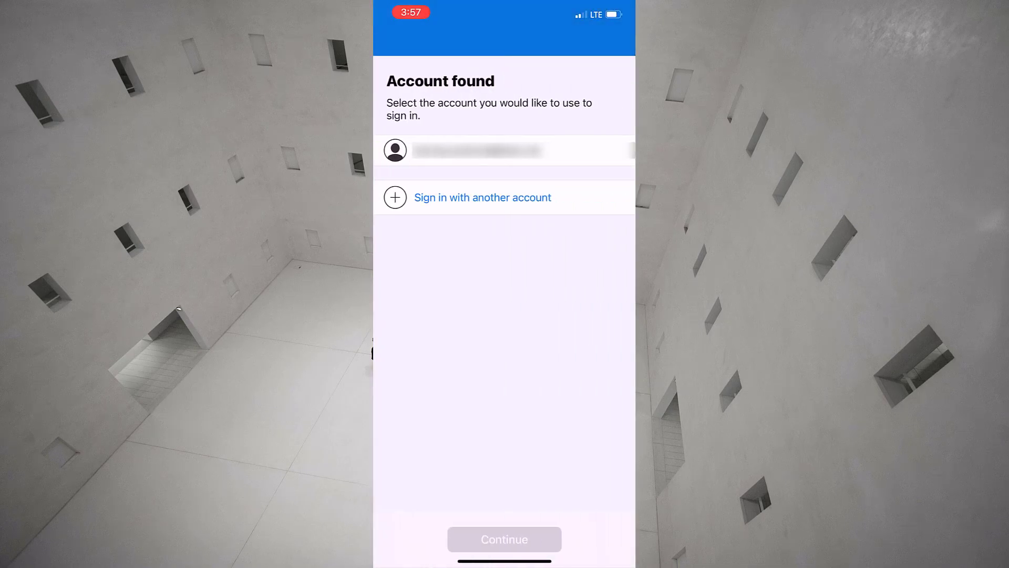
- Choose to sign in to Company Portal with another account, enter the account's e-mail and continue to the password page
{"action": "left_click", "coordinate": [504, 197]}
{"action": "left_click", "coordinate": [504, 539]}
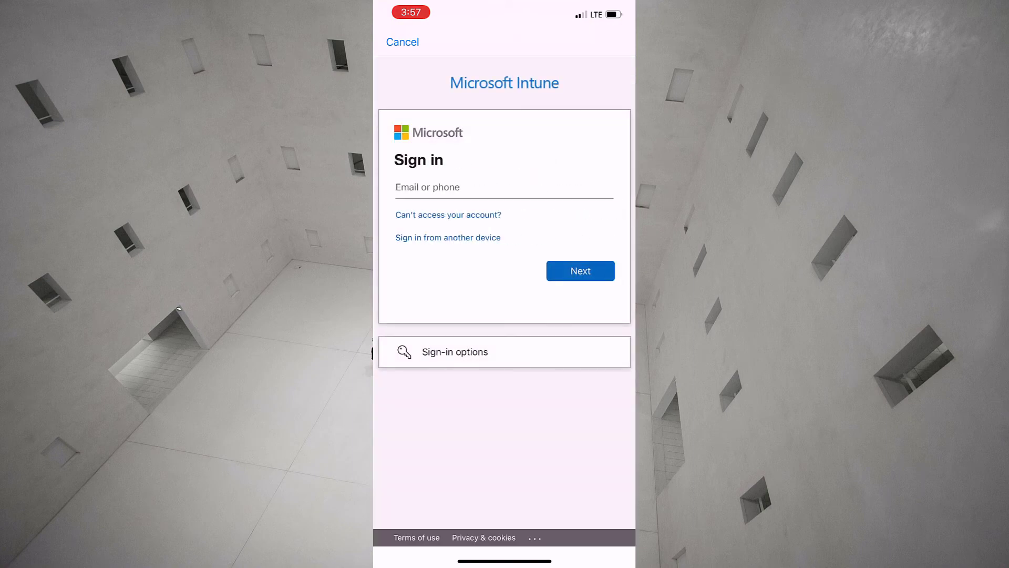
{"action": "left_click", "coordinate": [503, 187]}
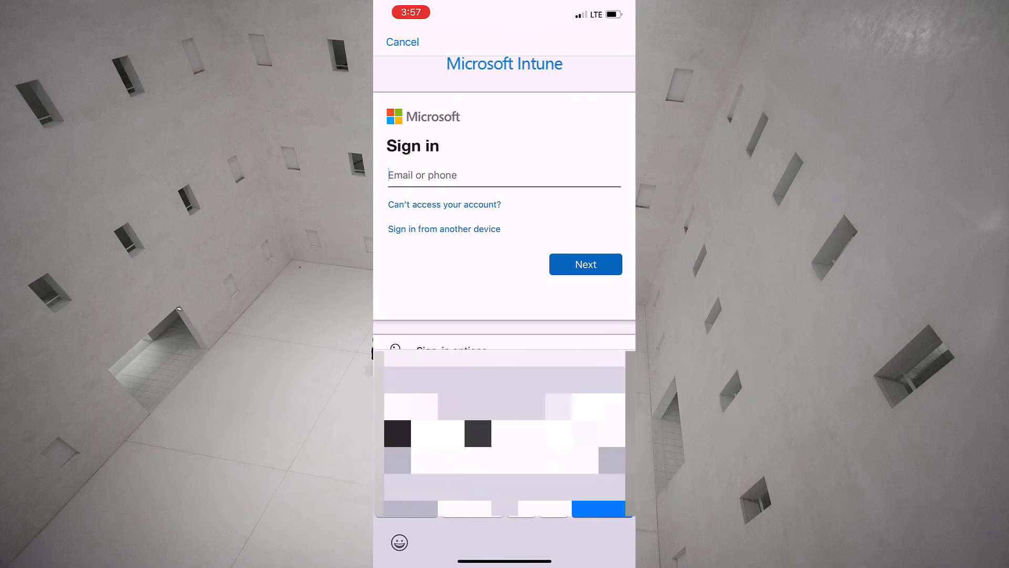
{"action": "type", "text": "......"}
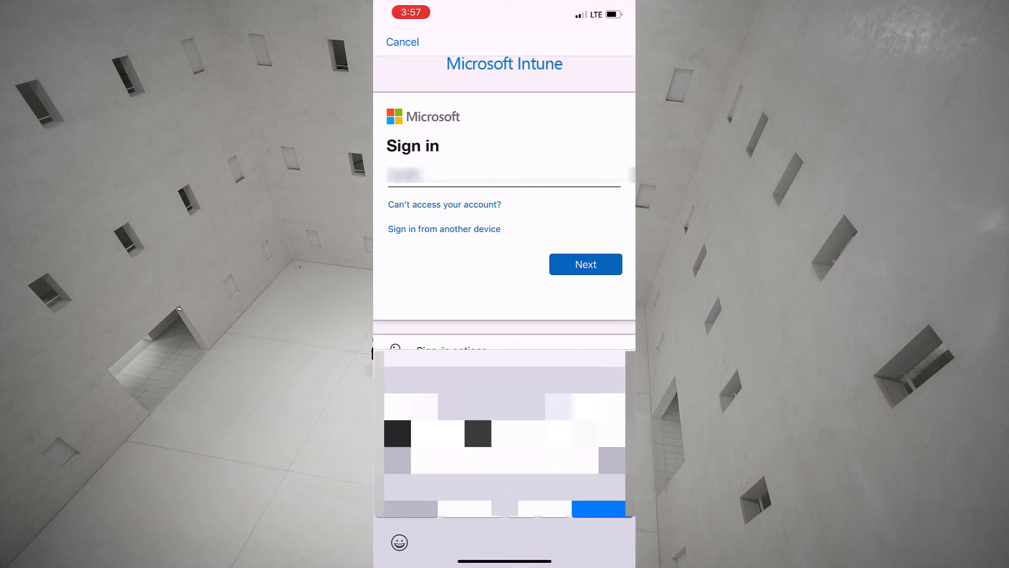
{"action": "type", "text": "......"}
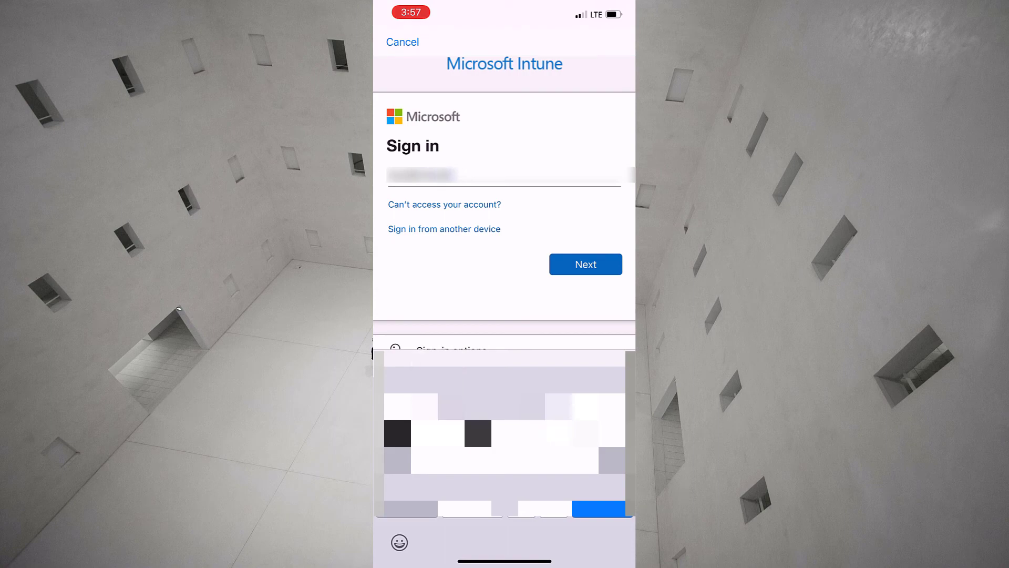
{"action": "type", "text": "......"}
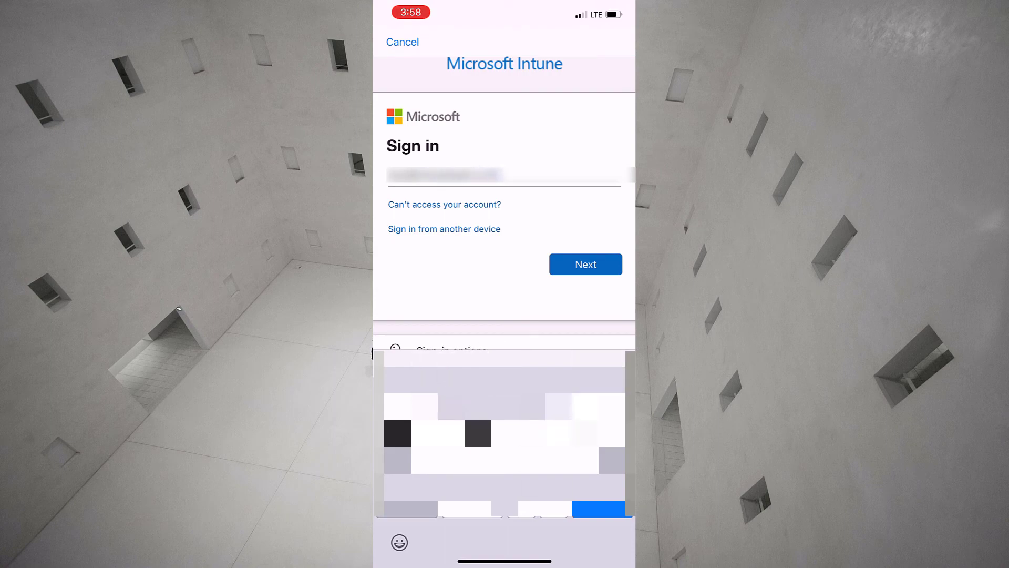
{"action": "key", "text": "Return"}
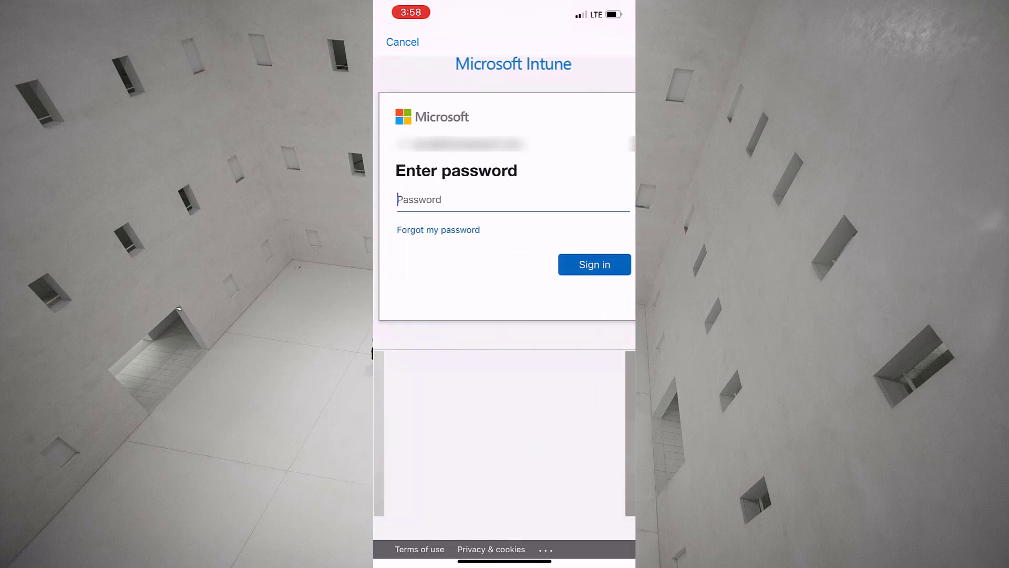
- Enter the account password to sign in to Company Portal and allow the app to send notifications
{"action": "type", "text": "•••••••••••••"}
{"action": "key", "text": "Return"}
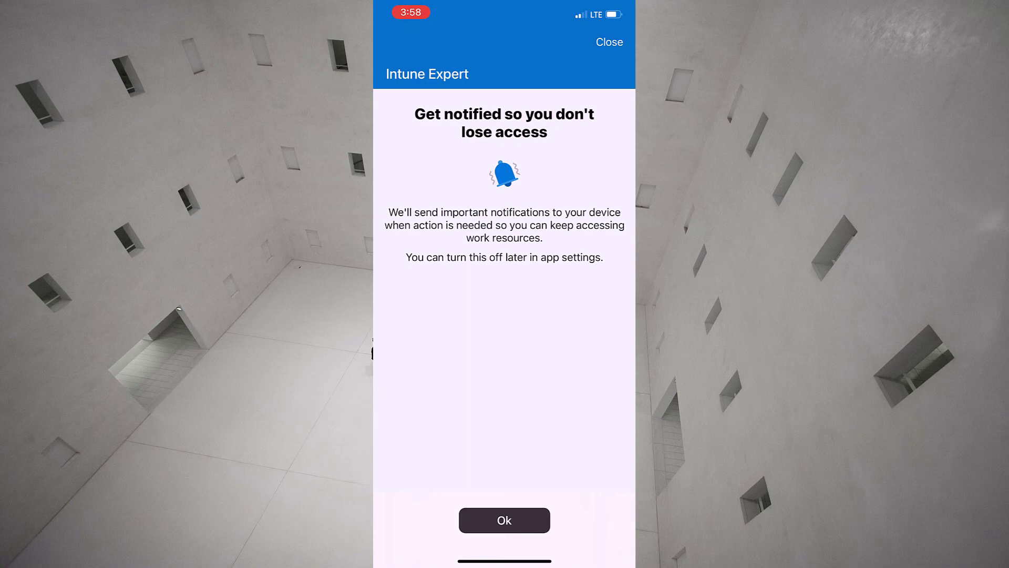
{"action": "left_click", "coordinate": [504, 519]}
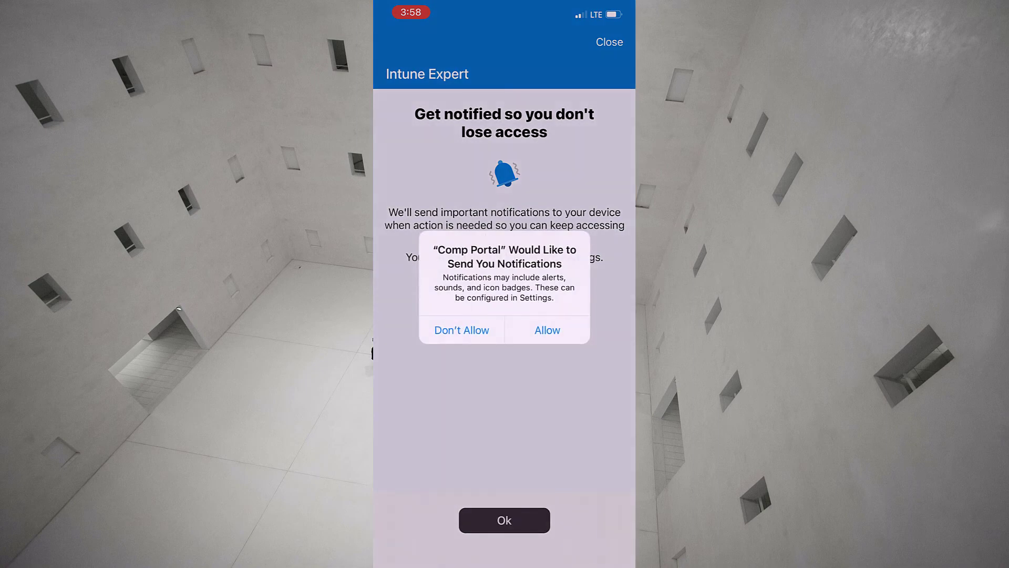
{"action": "left_click", "coordinate": [547, 329]}
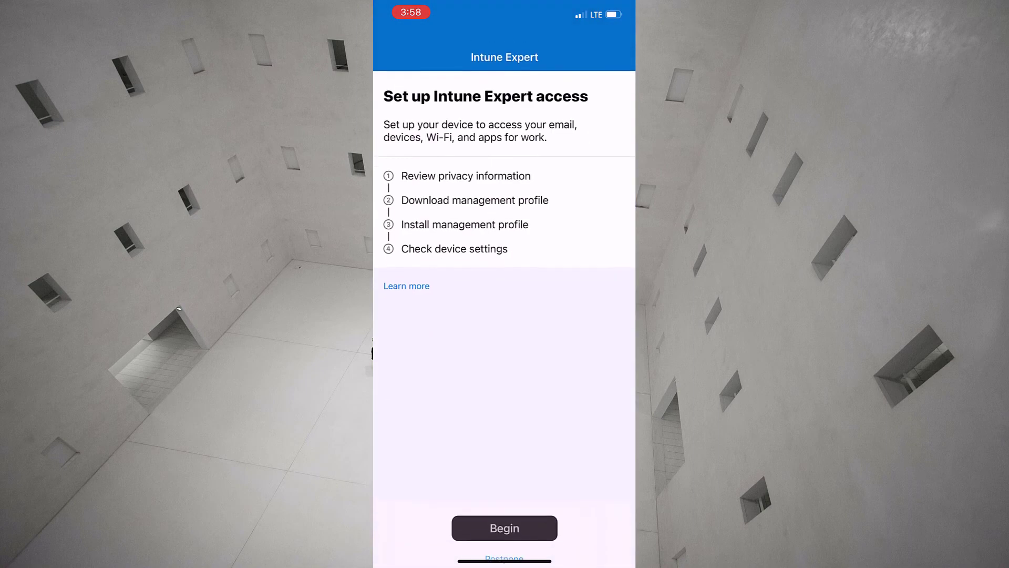
- Begin the Intune Expert access setup, accept the privacy information, and download the management profile, returning to Company Portal
{"action": "left_click", "coordinate": [504, 513]}
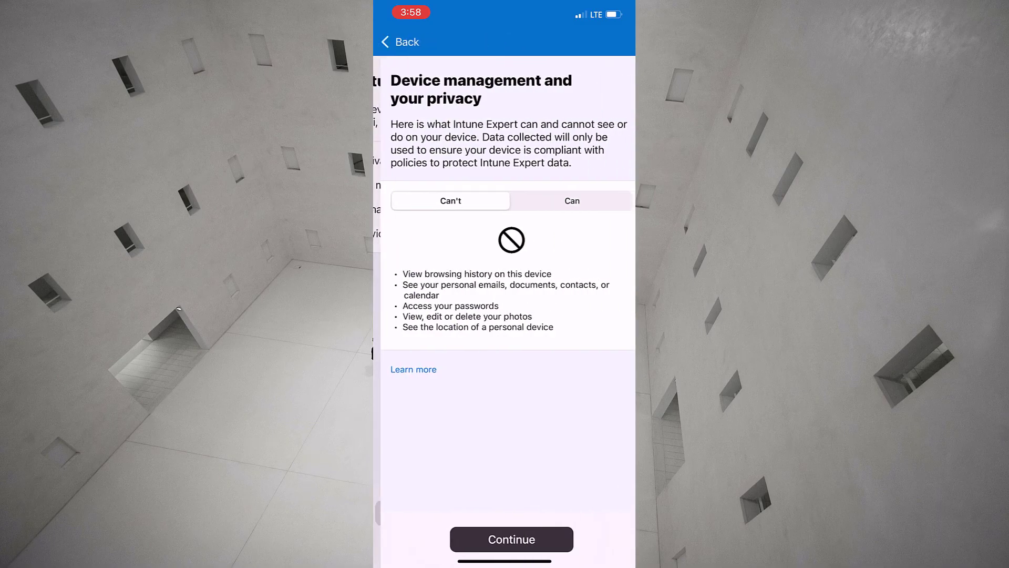
{"action": "left_click", "coordinate": [504, 538]}
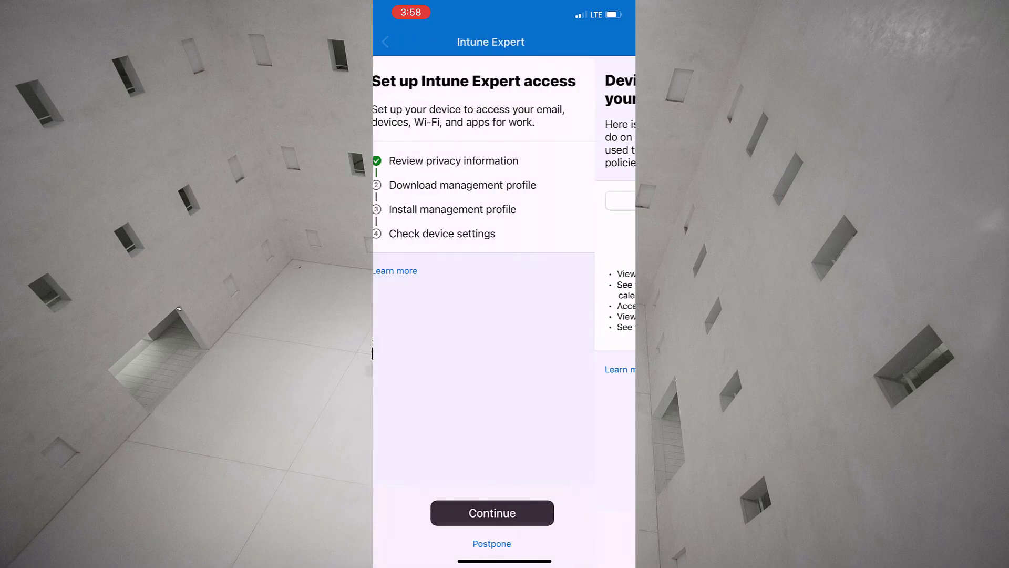
{"action": "left_click", "coordinate": [504, 513]}
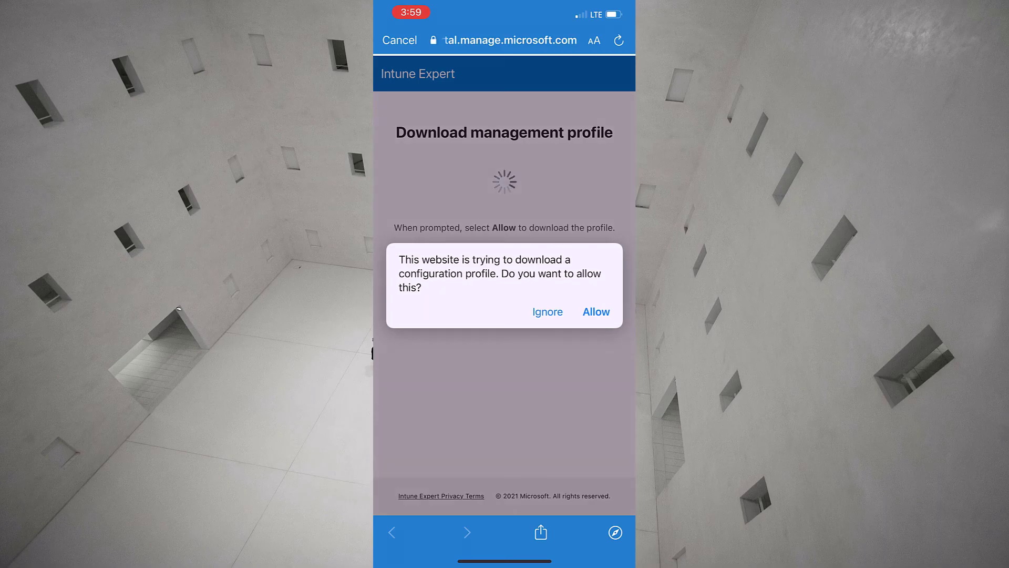
{"action": "left_click", "coordinate": [596, 311]}
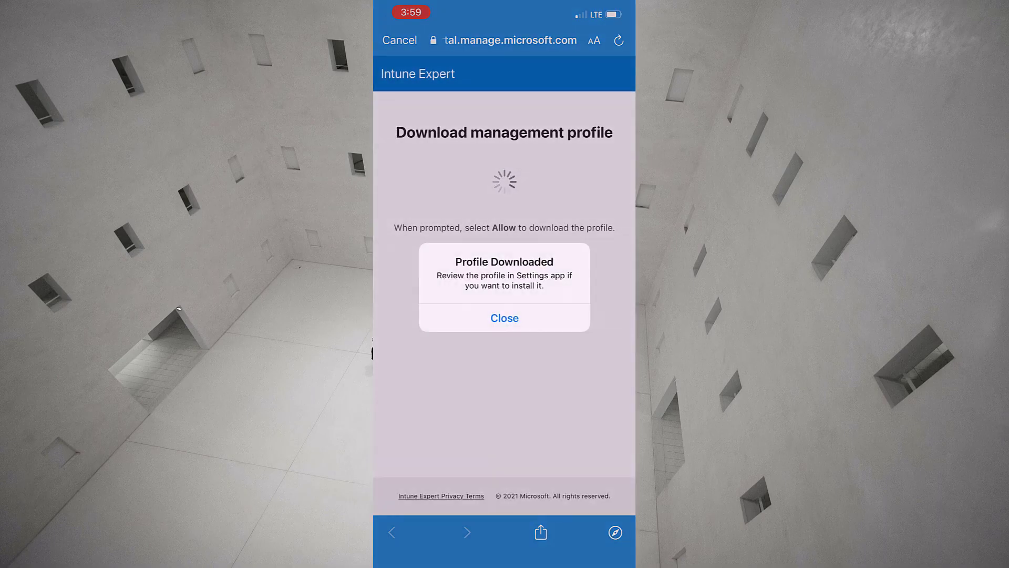
{"action": "left_click", "coordinate": [504, 318]}
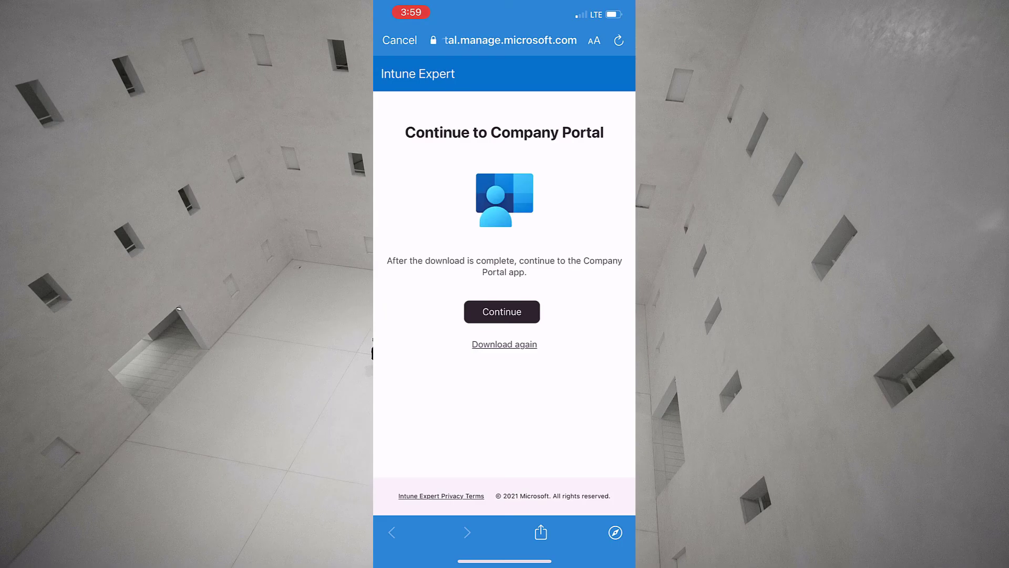
{"action": "left_click", "coordinate": [501, 312]}
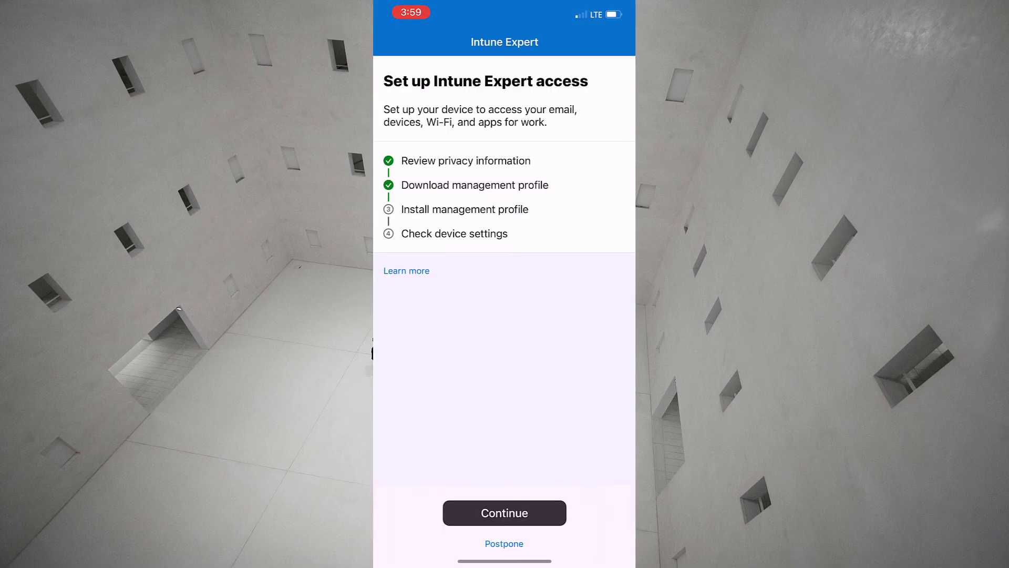
- Continue to the profile installation instructions, switch to the iPhone's Settings and open the downloaded Management Profile under General
{"action": "left_click", "coordinate": [504, 512]}
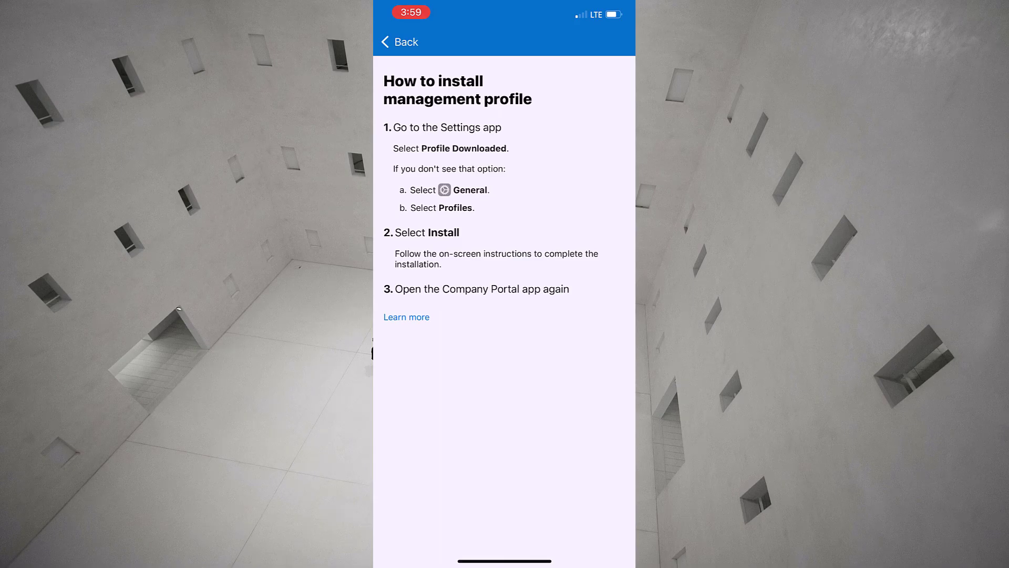
{"action": "left_click_drag", "start_coordinate": [463, 560], "coordinate": [605, 561]}
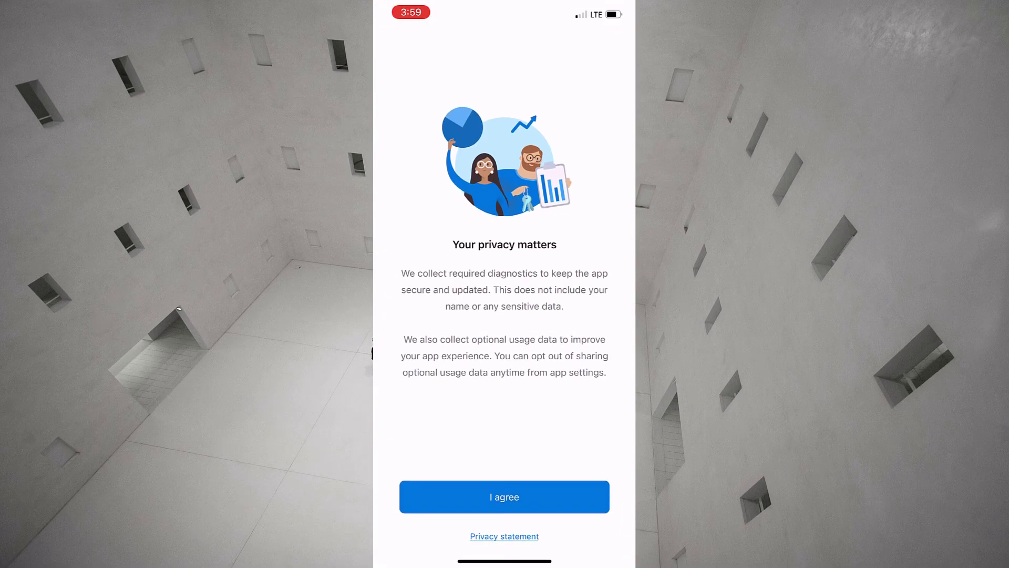
{"action": "left_click_drag", "start_coordinate": [462, 560], "coordinate": [604, 560]}
{"action": "left_click_drag", "start_coordinate": [463, 560], "coordinate": [605, 560]}
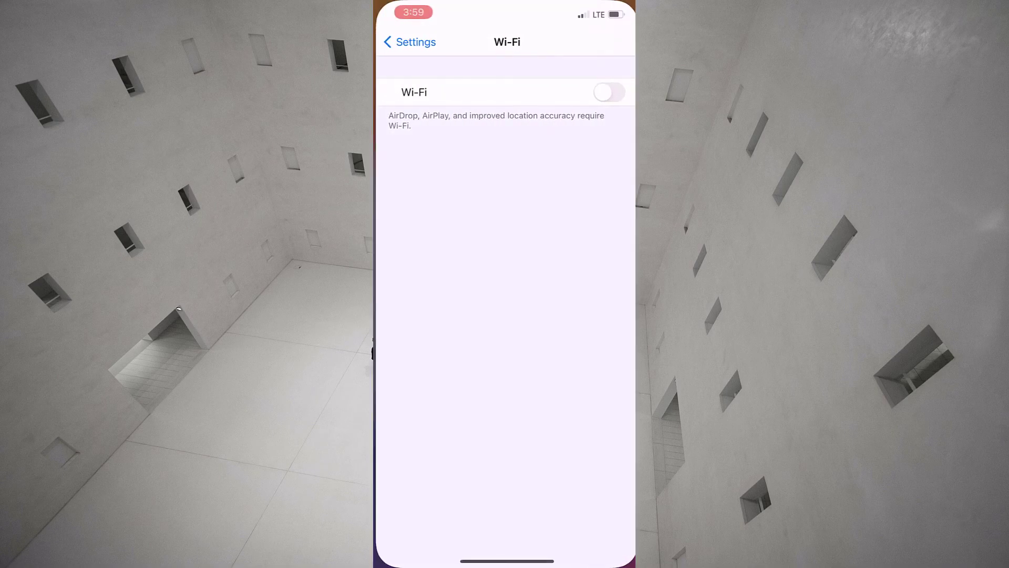
{"action": "left_click", "coordinate": [408, 42]}
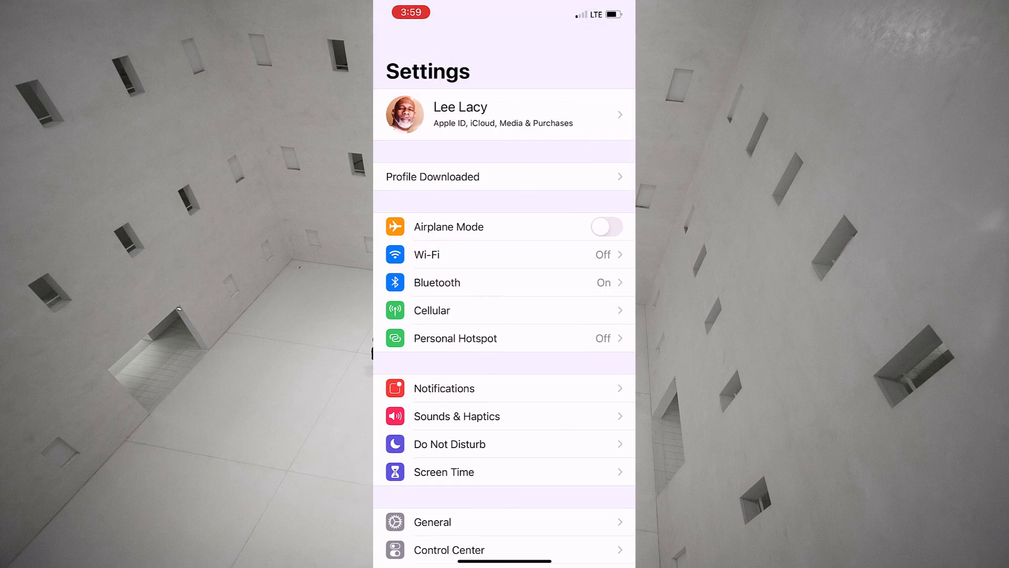
{"action": "left_click", "coordinate": [432, 521]}
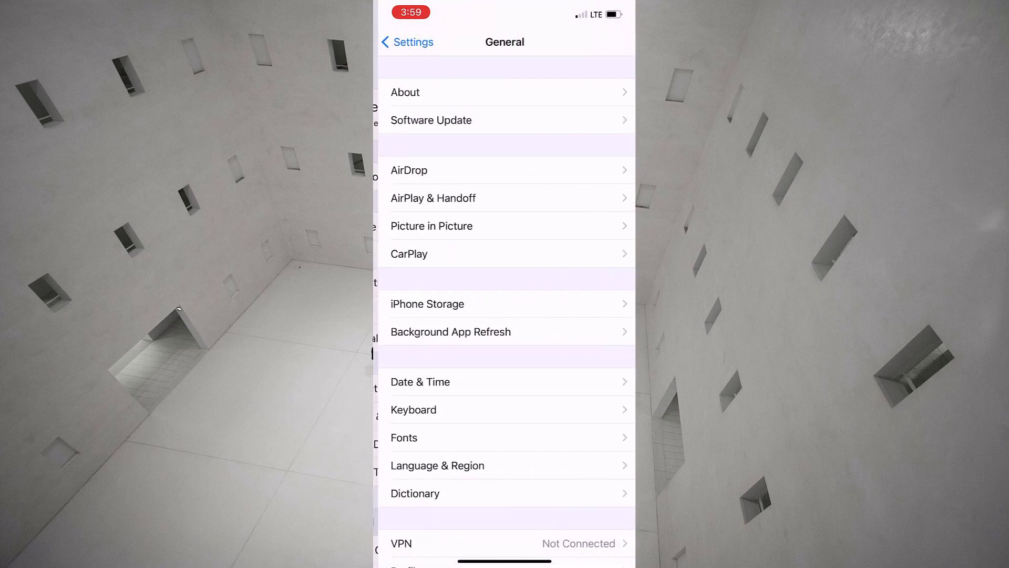
{"action": "scroll", "coordinate": [504, 311], "scroll_direction": "down", "scroll_amount": 1}
{"action": "scroll", "coordinate": [504, 311], "scroll_direction": "down", "scroll_amount": 5}
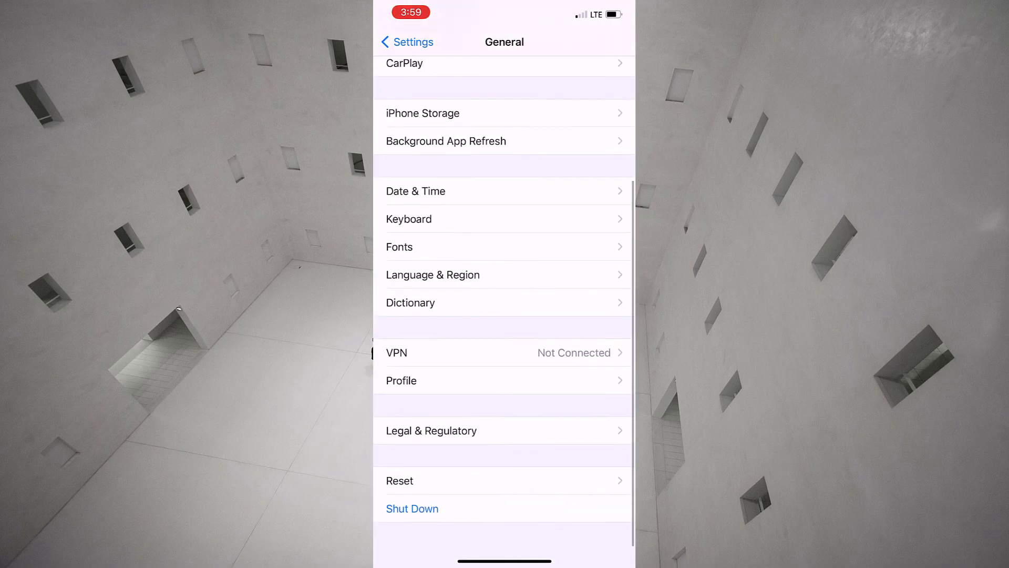
{"action": "left_click", "coordinate": [401, 380]}
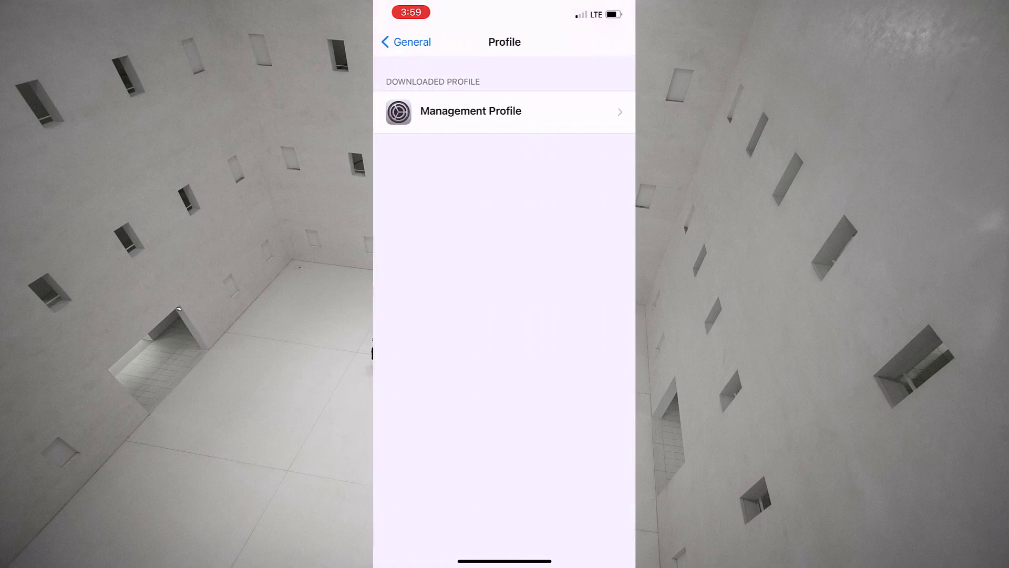
{"action": "left_click", "coordinate": [470, 111]}
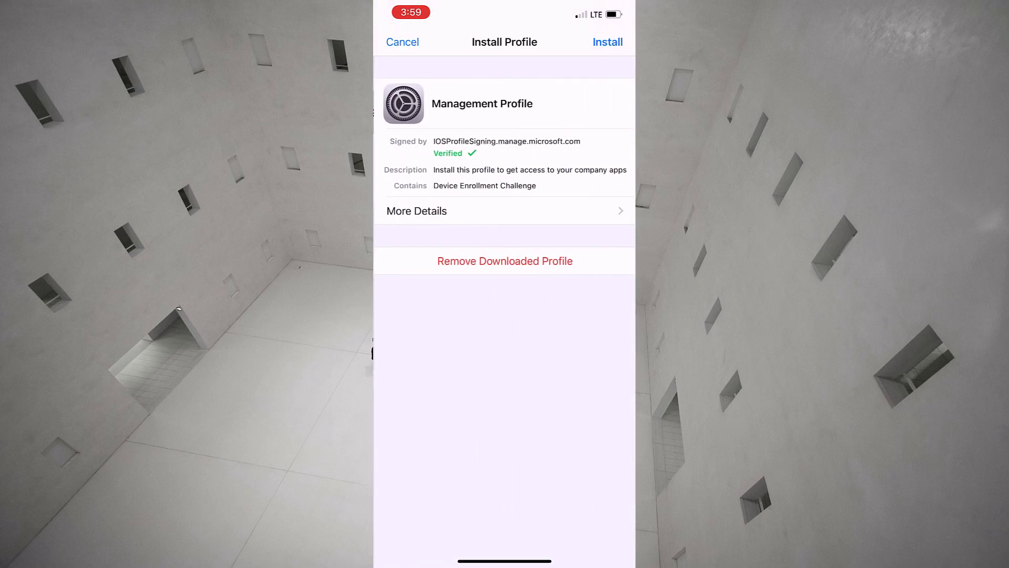
- Install the Management Profile using the device passcode, trust its source for remote management, and open the installed profile's details
{"action": "left_click", "coordinate": [608, 42]}
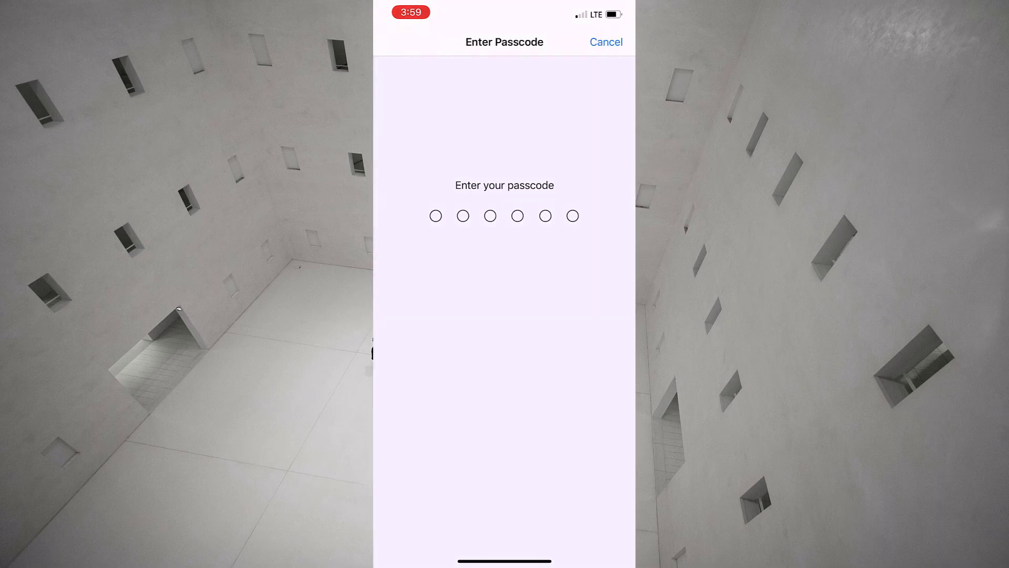
{"action": "type", "text": "******"}
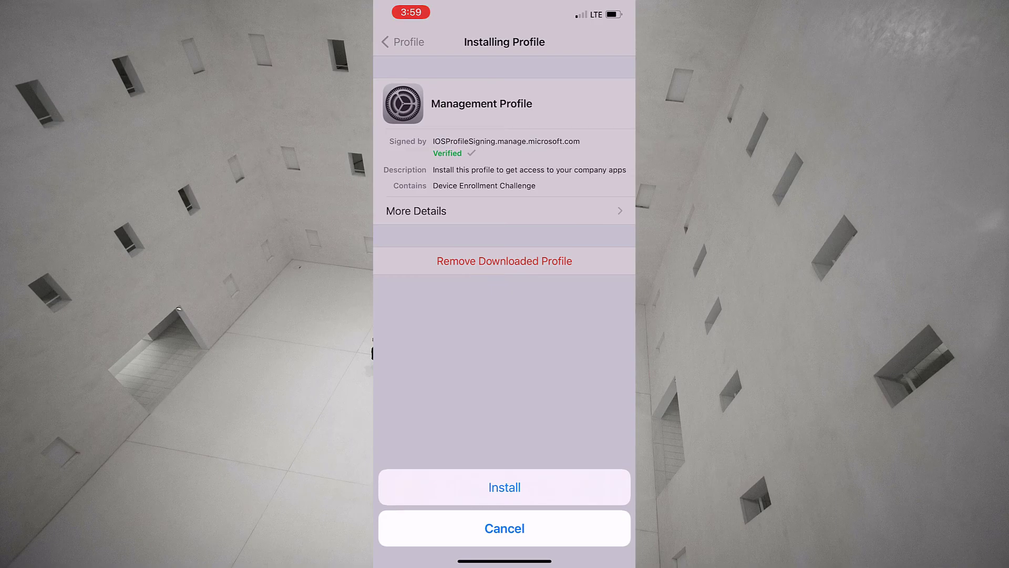
{"action": "left_click", "coordinate": [505, 487]}
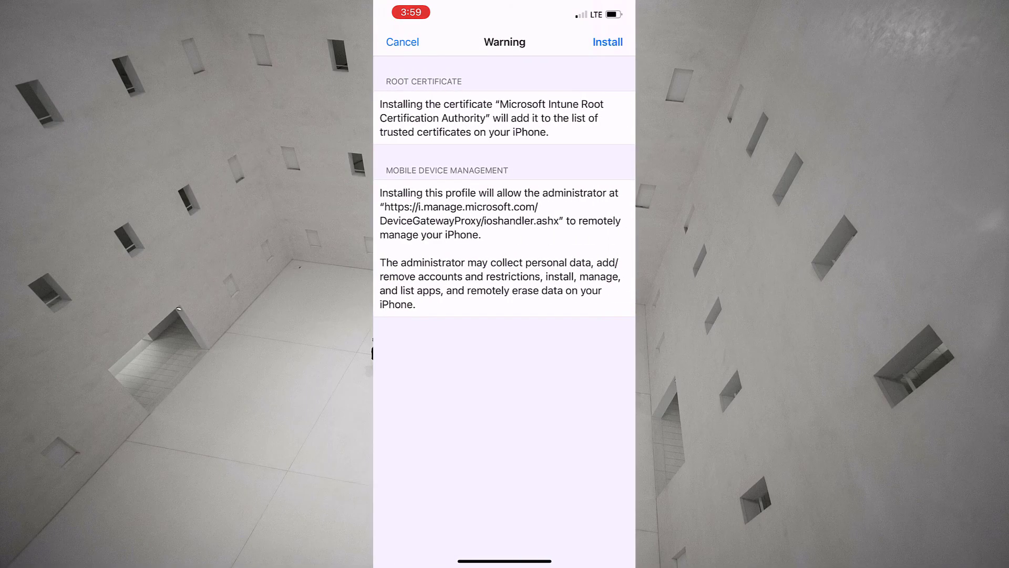
{"action": "left_click", "coordinate": [608, 42]}
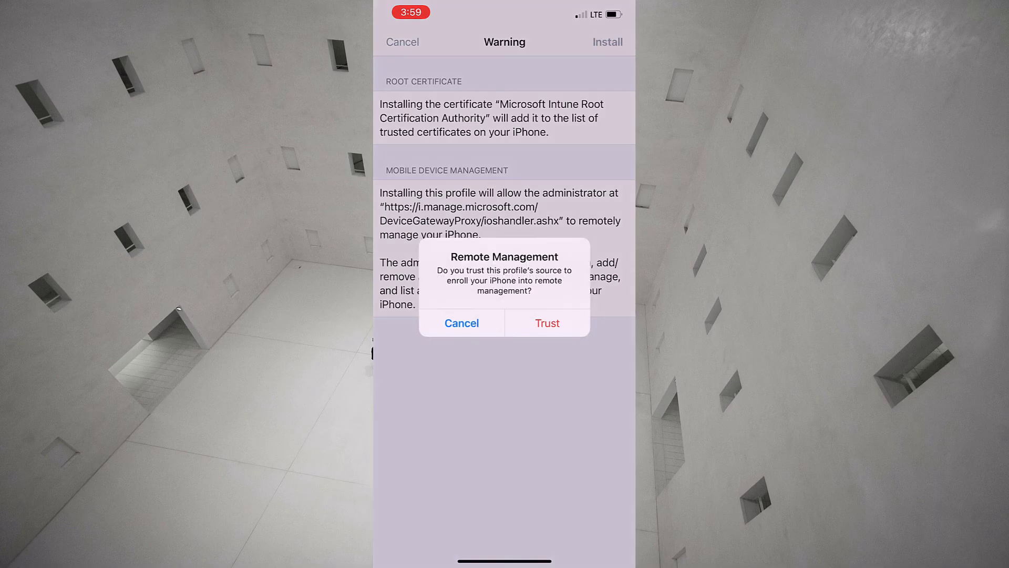
{"action": "left_click", "coordinate": [547, 322]}
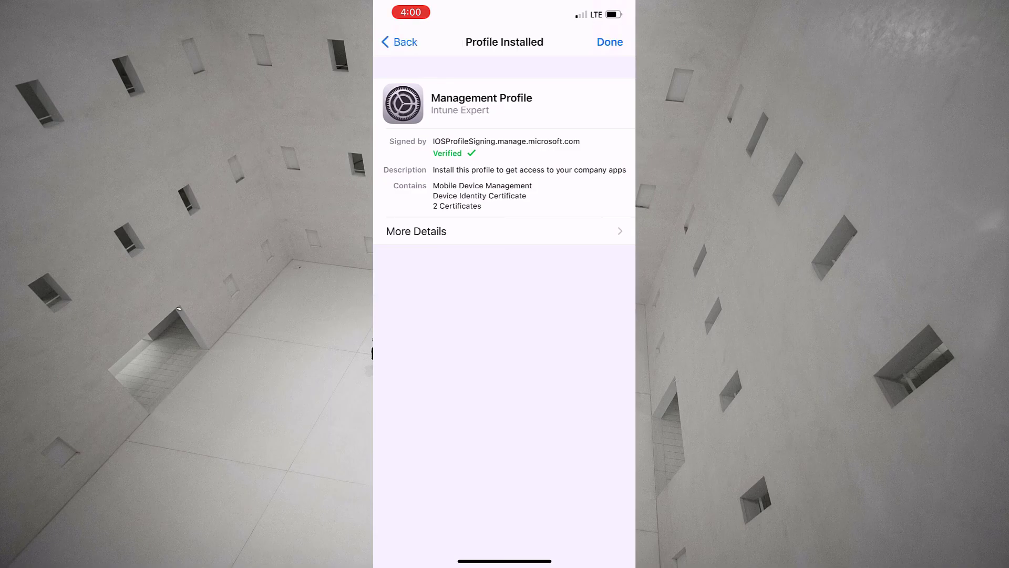
{"action": "left_click", "coordinate": [610, 42]}
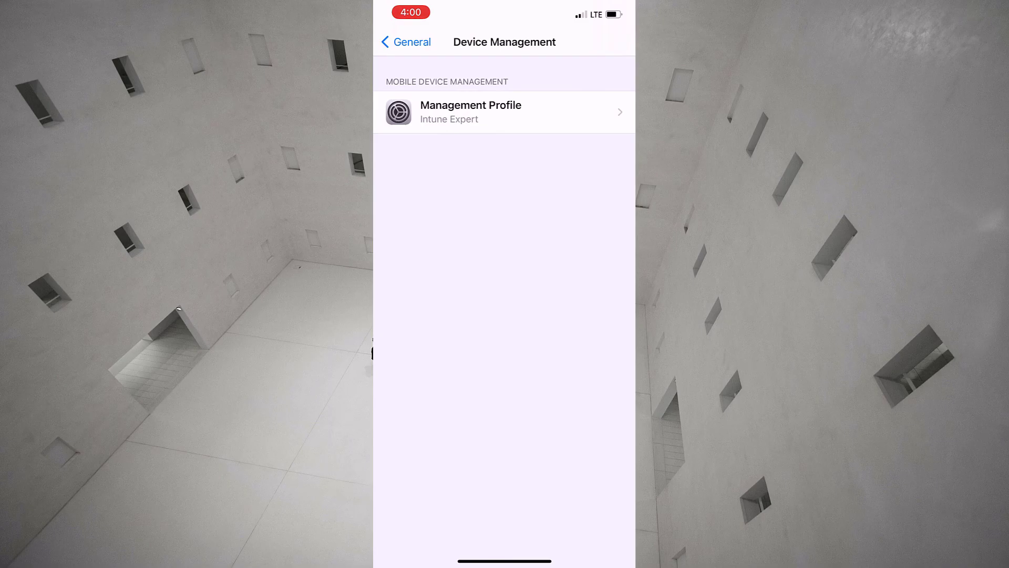
{"action": "left_click", "coordinate": [504, 112]}
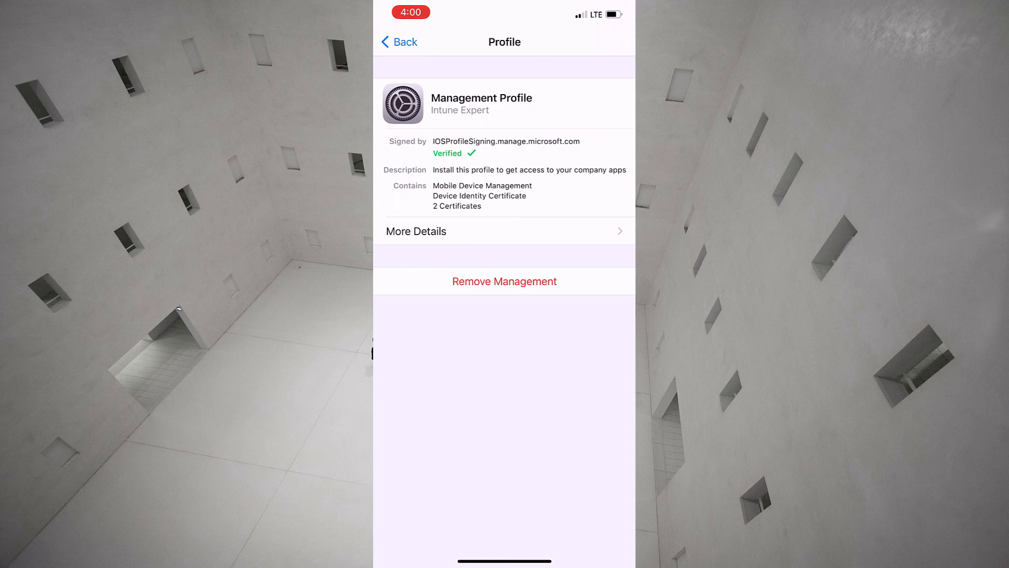
- Switch back to Company Portal, finish the access setup and open the currently used iPhone from the device list
{"action": "left_click_drag", "start_coordinate": [505, 560], "coordinate": [504, 368]}
{"action": "left_click_drag", "start_coordinate": [578, 263], "coordinate": [420, 262]}
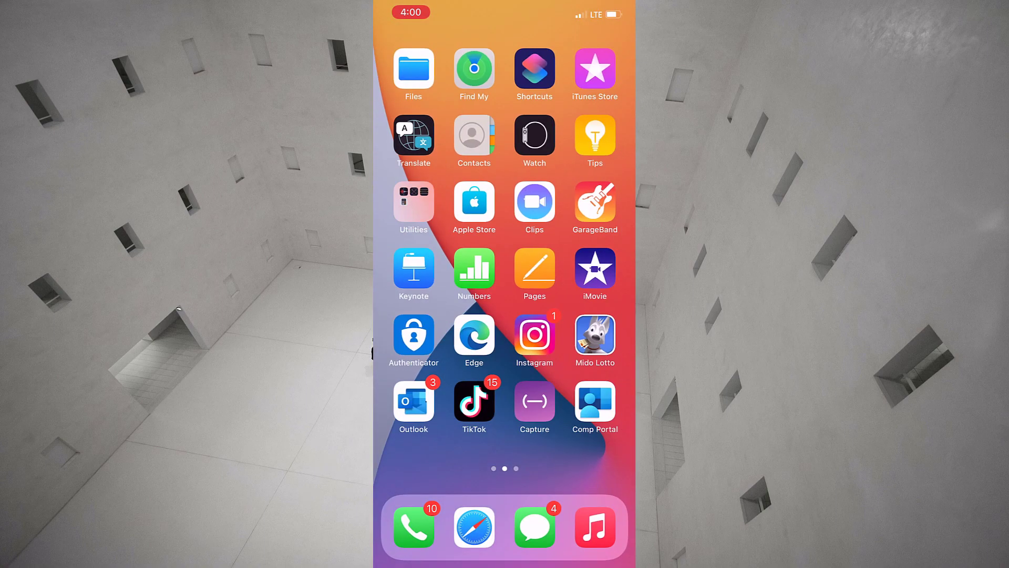
{"action": "left_click", "coordinate": [595, 401]}
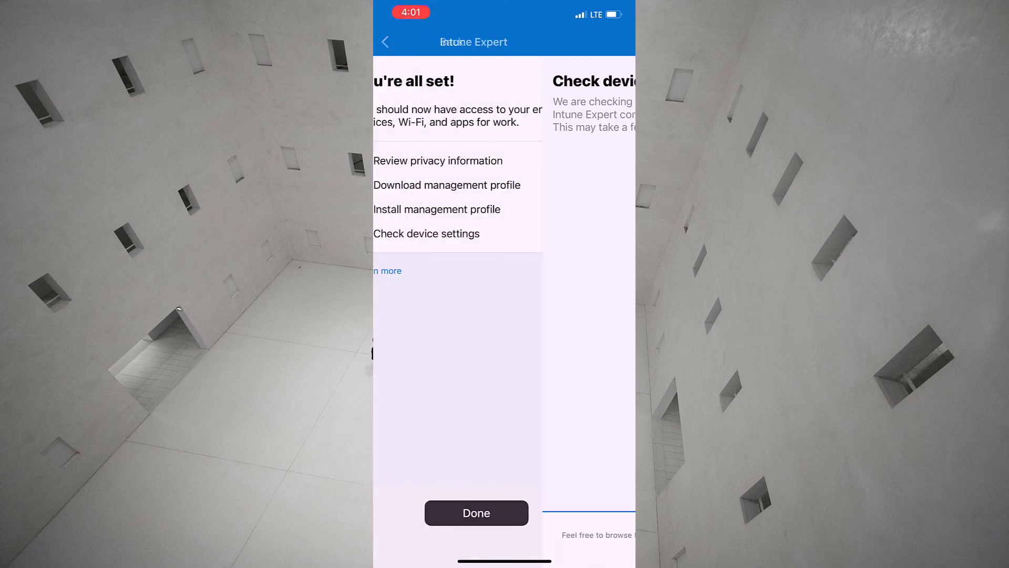
{"action": "left_click", "coordinate": [504, 513]}
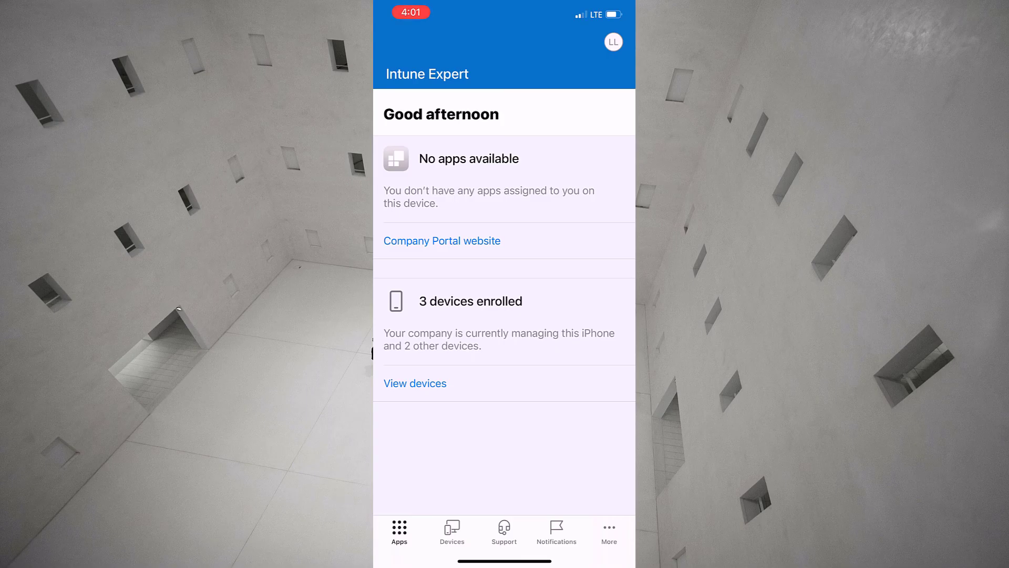
{"action": "left_click", "coordinate": [452, 531]}
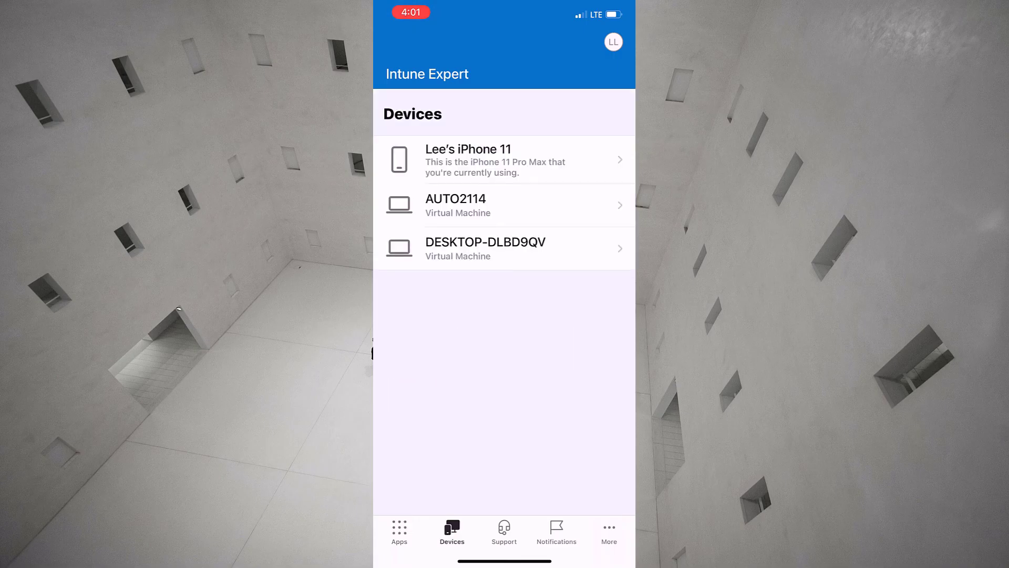
{"action": "left_click", "coordinate": [468, 159]}
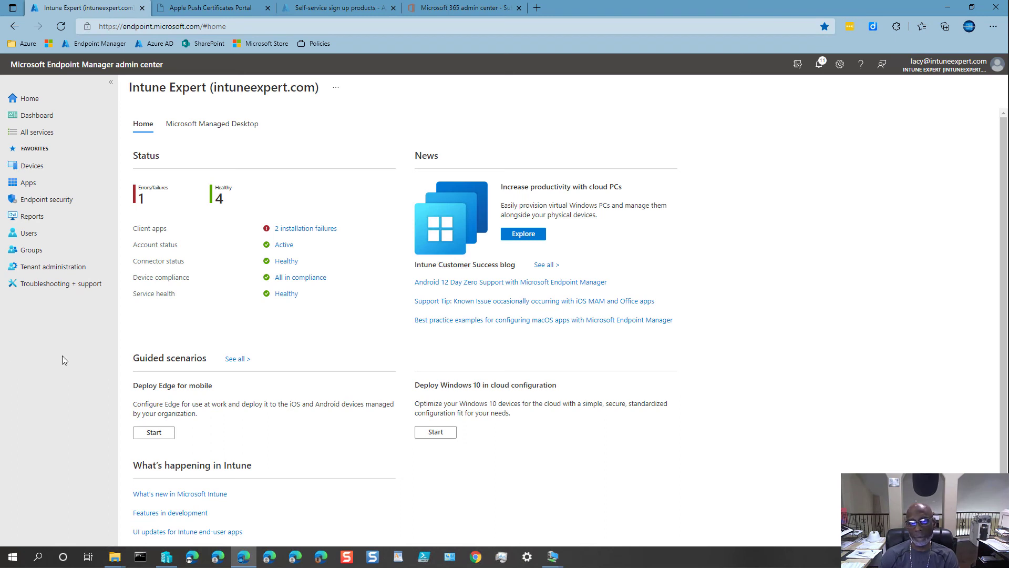
- Switch to the Microsoft Endpoint Manager admin center and check the iPhone's entry among the iOS/iPadOS devices
{"action": "left_click", "coordinate": [37, 171]}
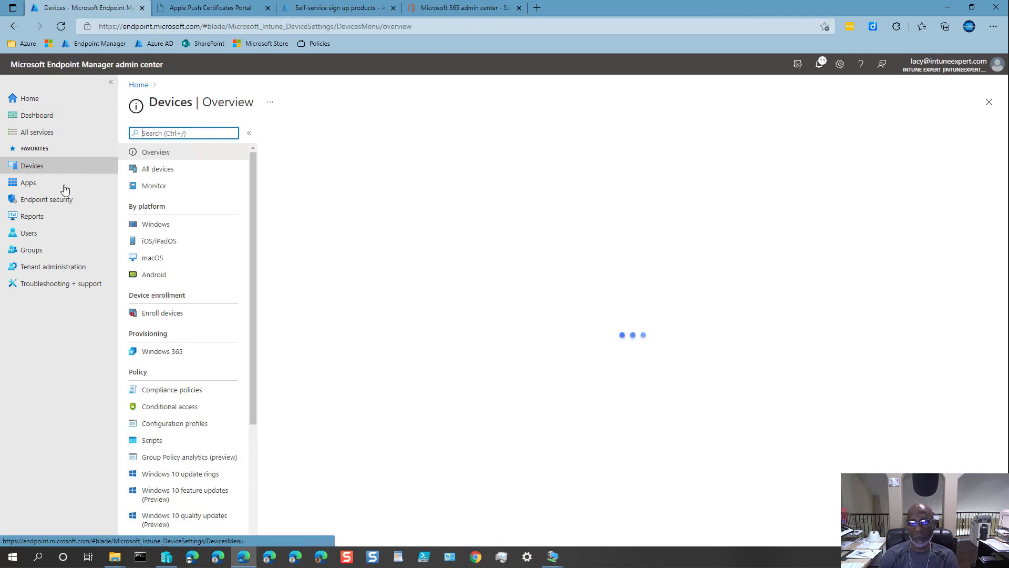
{"action": "left_click", "coordinate": [164, 244]}
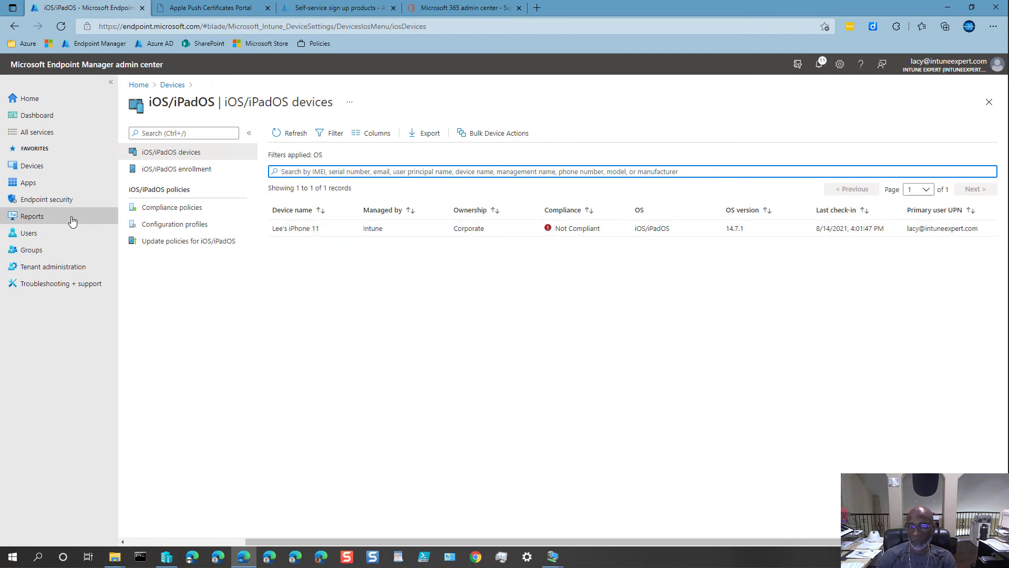
- Open the corporate device identifiers in the device enrollment settings
{"action": "left_click", "coordinate": [31, 165]}
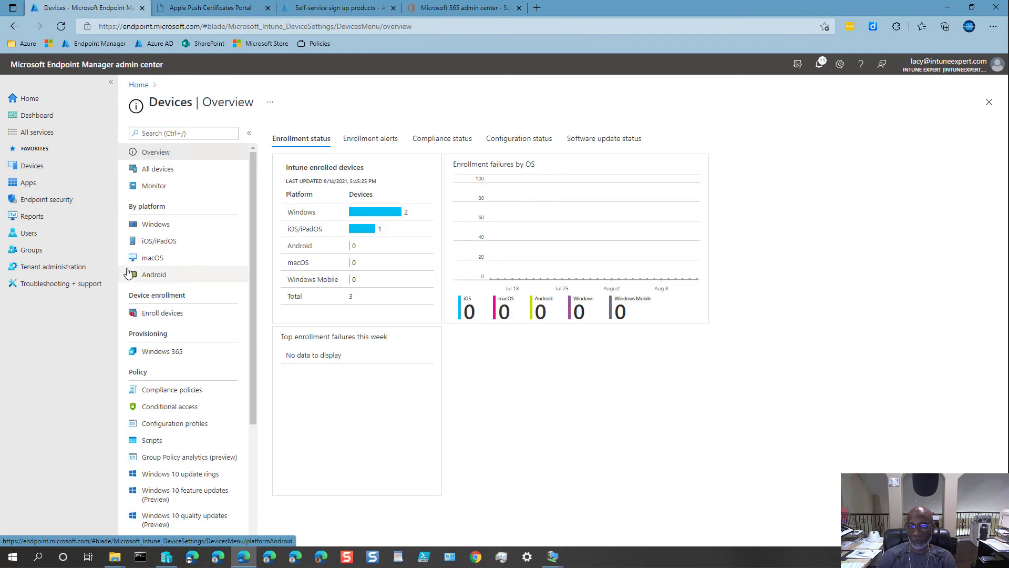
{"action": "left_click", "coordinate": [163, 311]}
{"action": "left_click", "coordinate": [182, 220]}
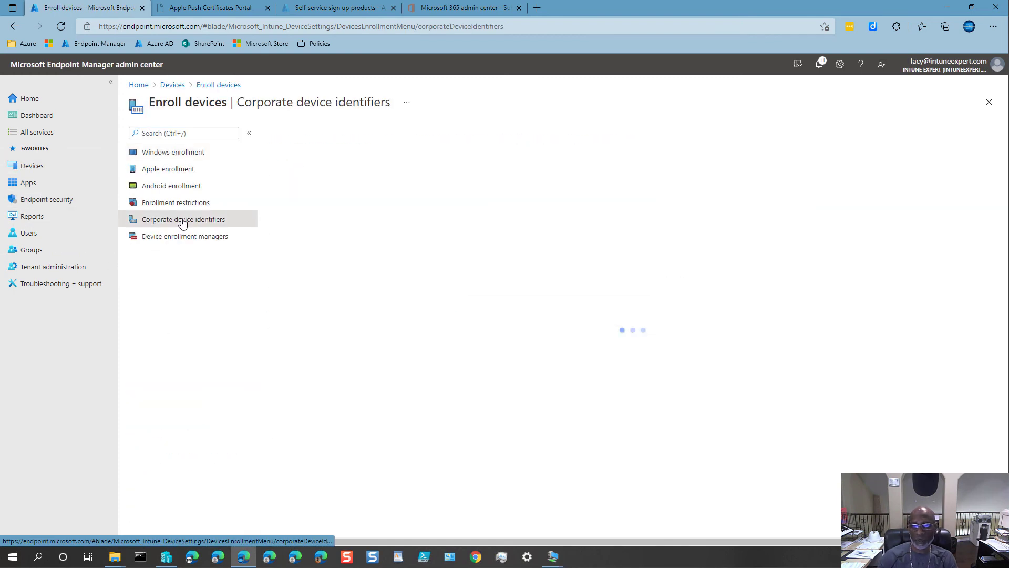